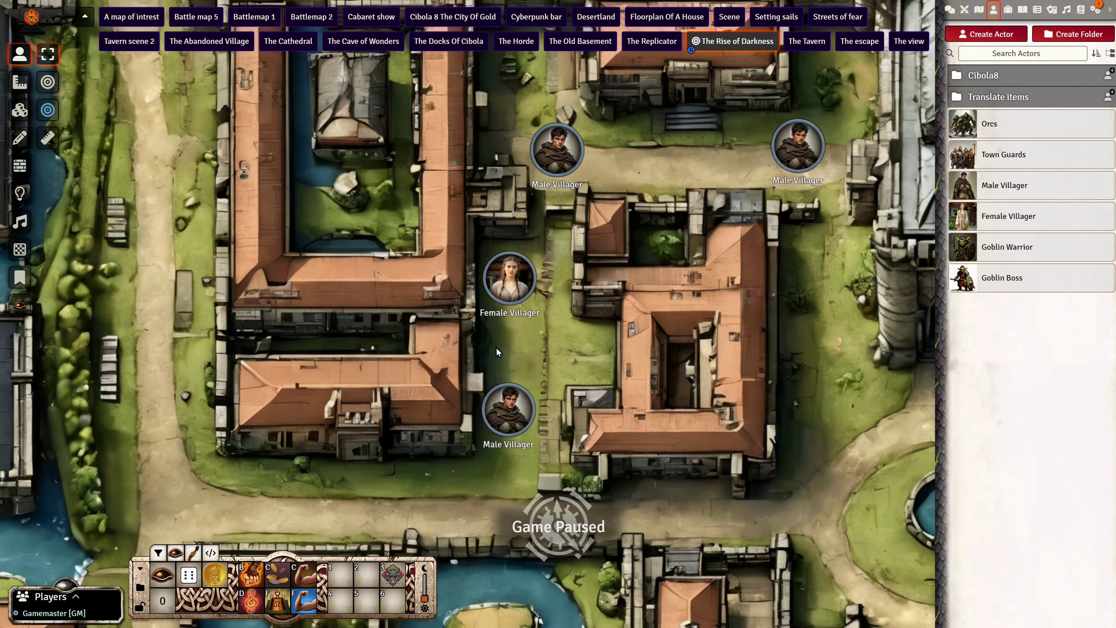
Place a Male Villager and a Female Villager token on the dirt road west of the large red-roofed courtyard building.
{"action": "left_click_drag", "start_coordinate": [497, 347], "coordinate": [526, 347]}
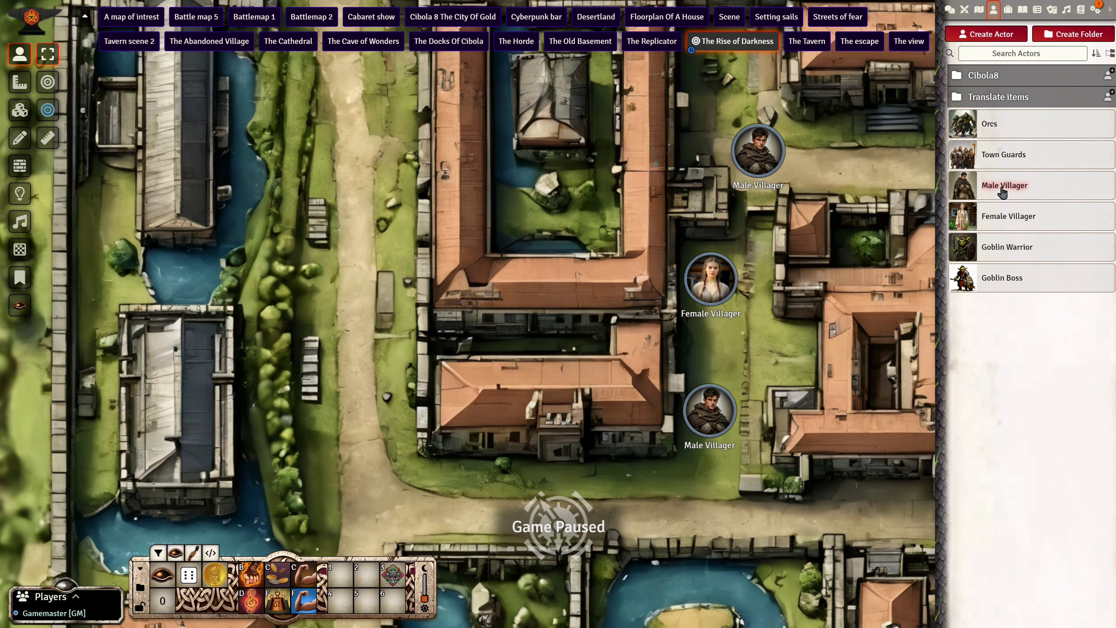
{"action": "left_click_drag", "start_coordinate": [1002, 192], "coordinate": [361, 258]}
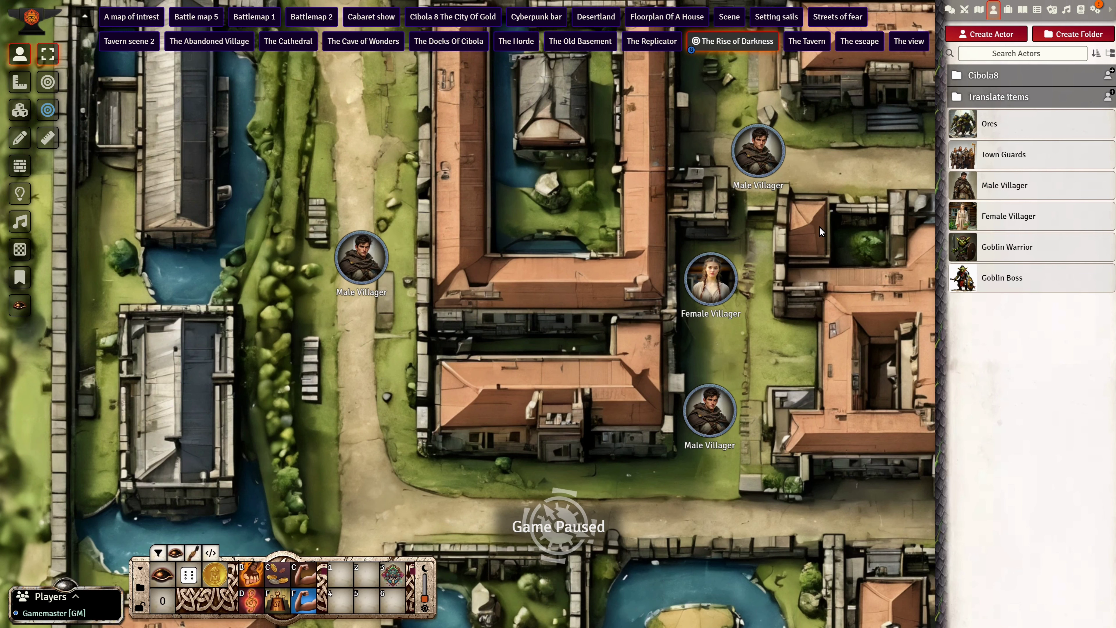
{"action": "scroll", "coordinate": [571, 323], "scroll_direction": "down", "scroll_amount": 2}
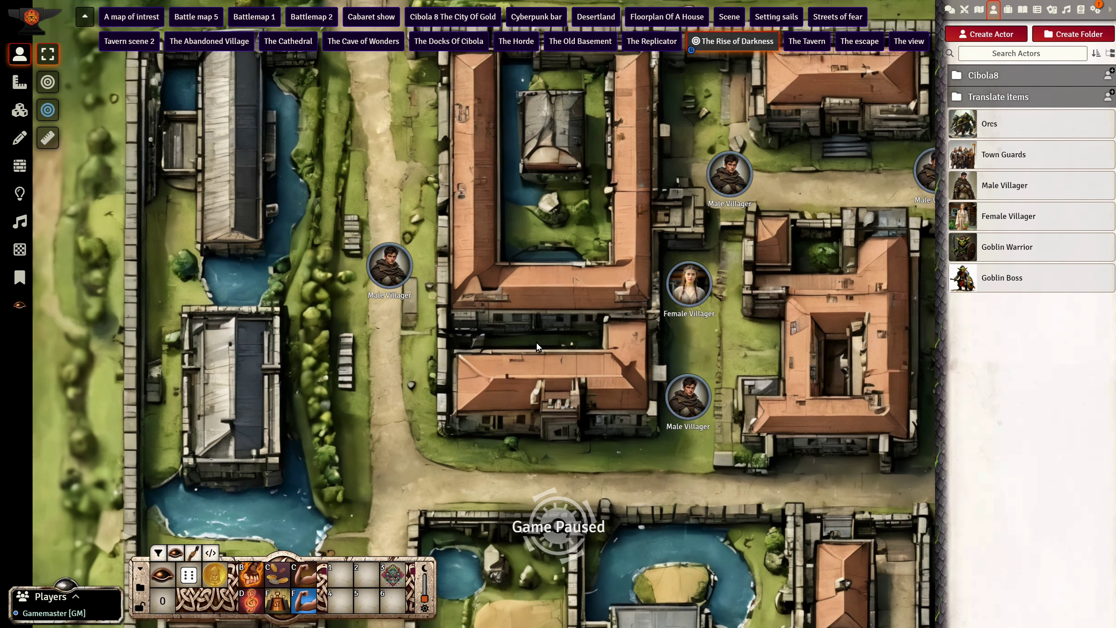
{"action": "left_click_drag", "start_coordinate": [536, 343], "coordinate": [587, 275]}
{"action": "left_click_drag", "start_coordinate": [887, 227], "coordinate": [432, 290]}
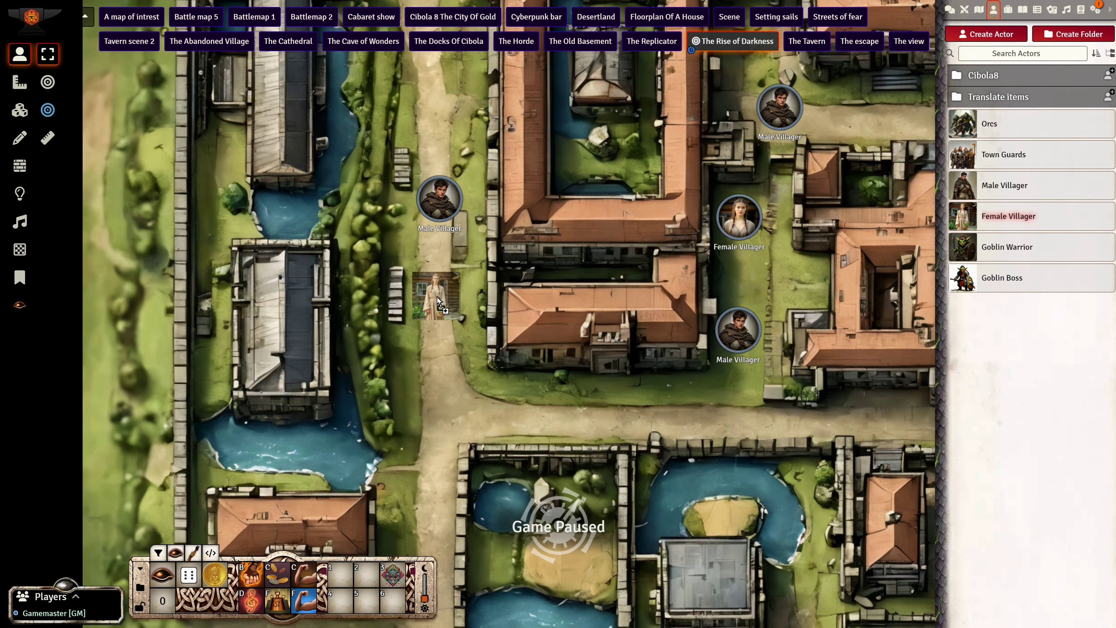
Place three Goblin Warrior tokens and one Goblin Boss token around the dirt road junction in the southwest of the village.
{"action": "left_click_drag", "start_coordinate": [806, 292], "coordinate": [688, 322]}
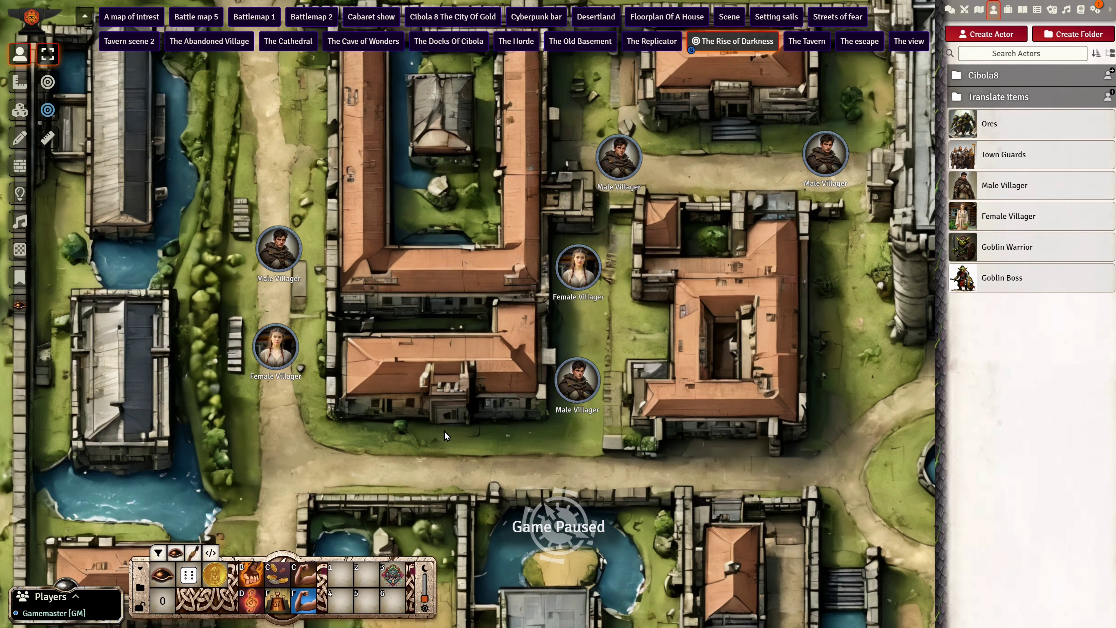
{"action": "left_click_drag", "start_coordinate": [412, 504], "coordinate": [442, 330]}
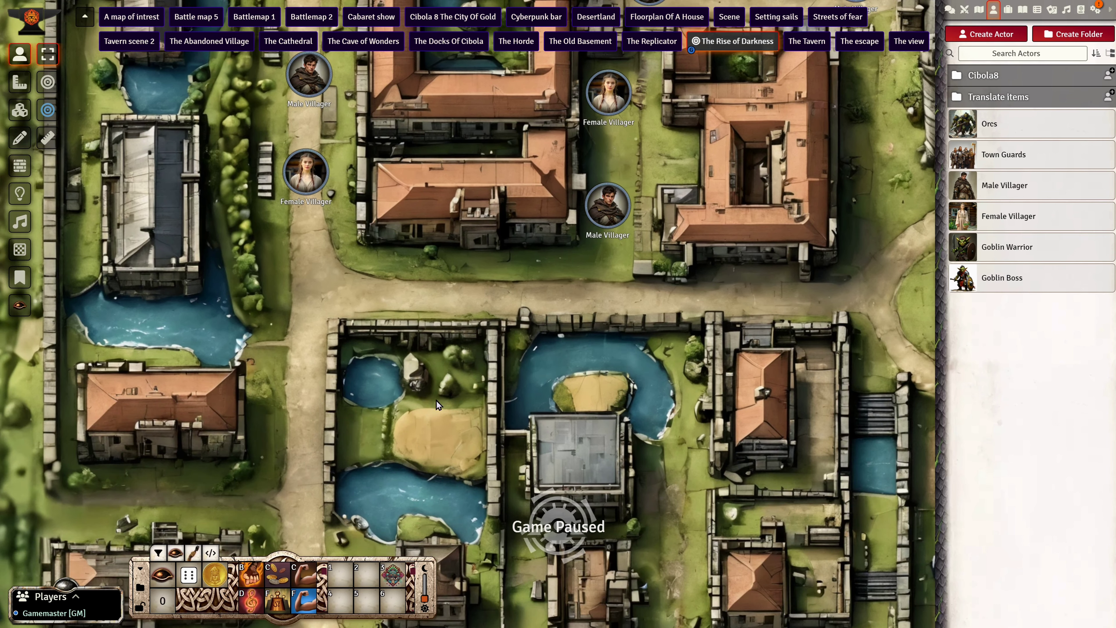
{"action": "left_click_drag", "start_coordinate": [436, 400], "coordinate": [460, 351]}
{"action": "scroll", "coordinate": [321, 491], "scroll_direction": "up", "scroll_amount": 6}
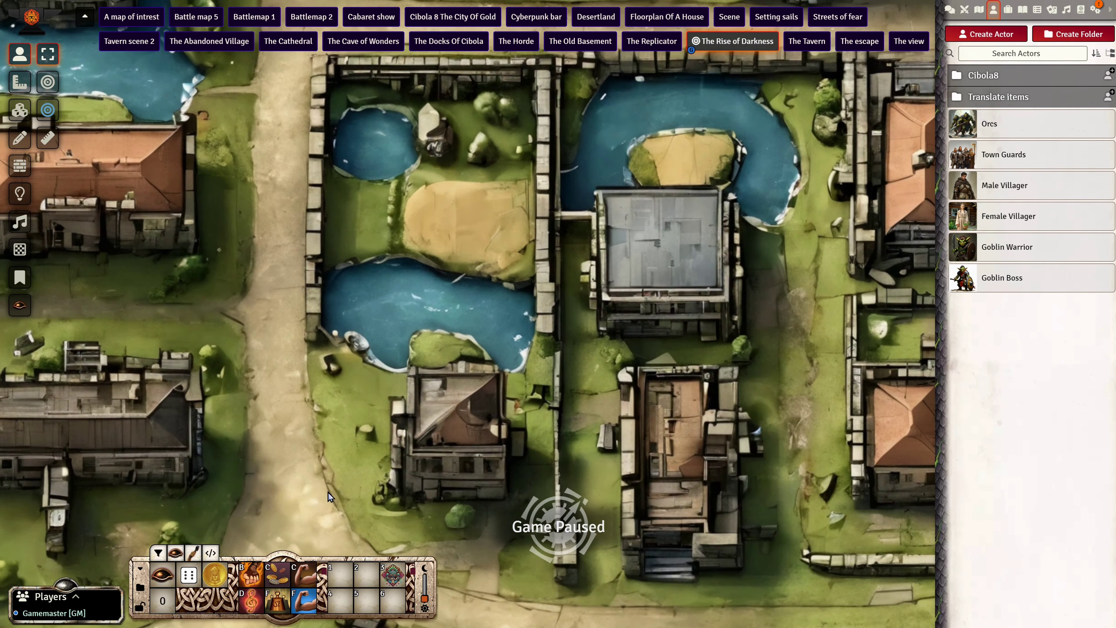
{"action": "left_click_drag", "start_coordinate": [327, 492], "coordinate": [420, 332]}
{"action": "scroll", "coordinate": [298, 443], "scroll_direction": "up", "scroll_amount": 2}
{"action": "left_click_drag", "start_coordinate": [297, 442], "coordinate": [413, 367]}
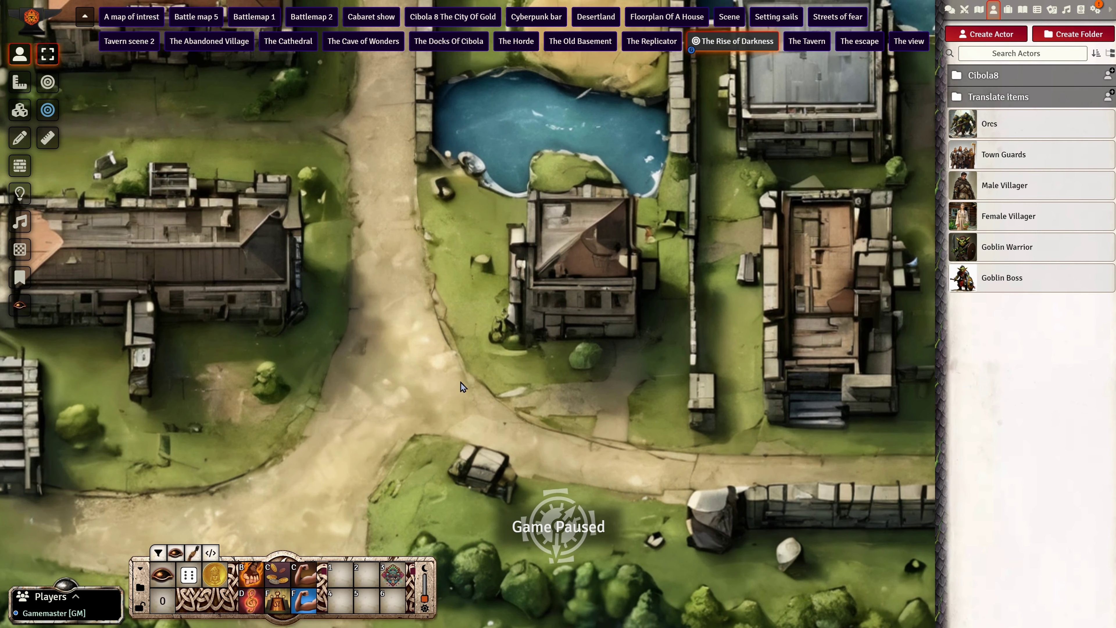
{"action": "left_click_drag", "start_coordinate": [992, 245], "coordinate": [292, 390]}
{"action": "left_click_drag", "start_coordinate": [1006, 247], "coordinate": [371, 437]}
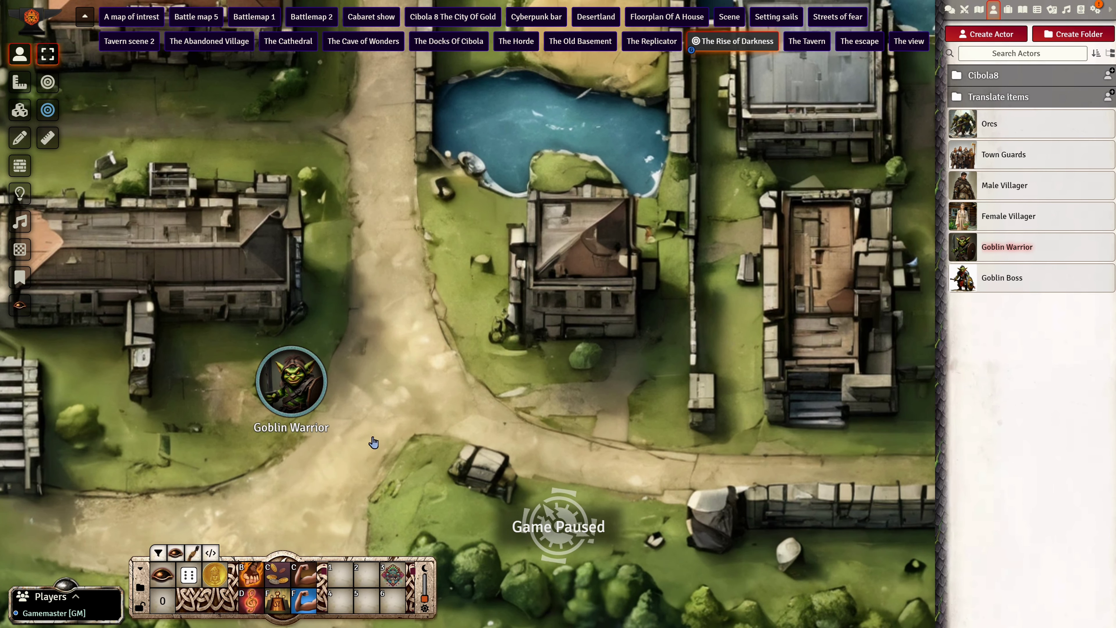
{"action": "left_click_drag", "start_coordinate": [1014, 258], "coordinate": [470, 495]}
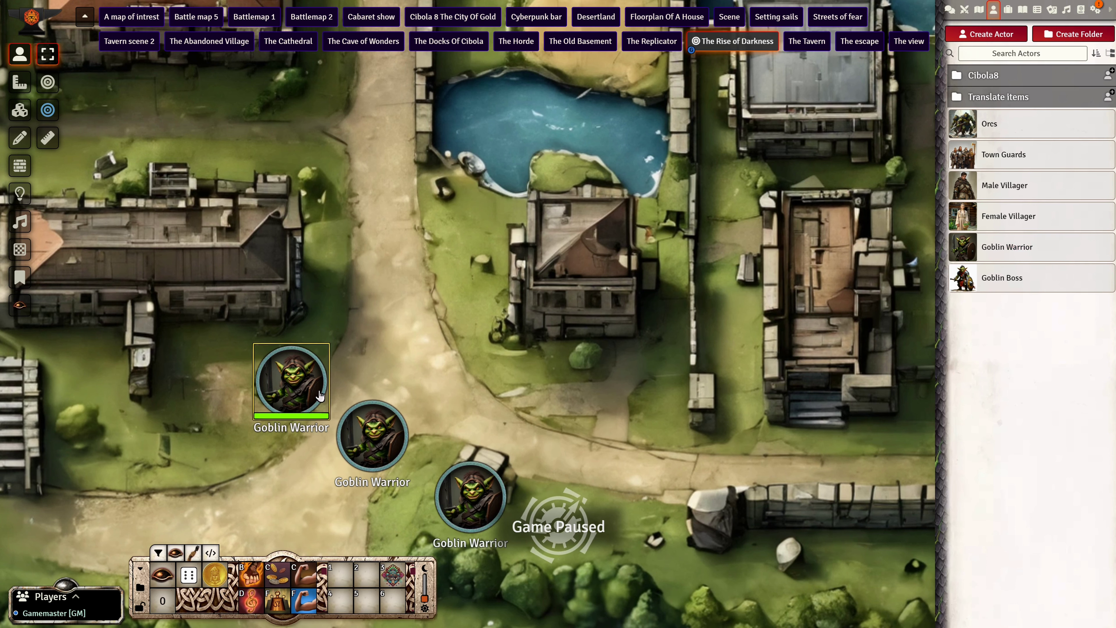
{"action": "left_click_drag", "start_coordinate": [505, 395], "coordinate": [528, 325]}
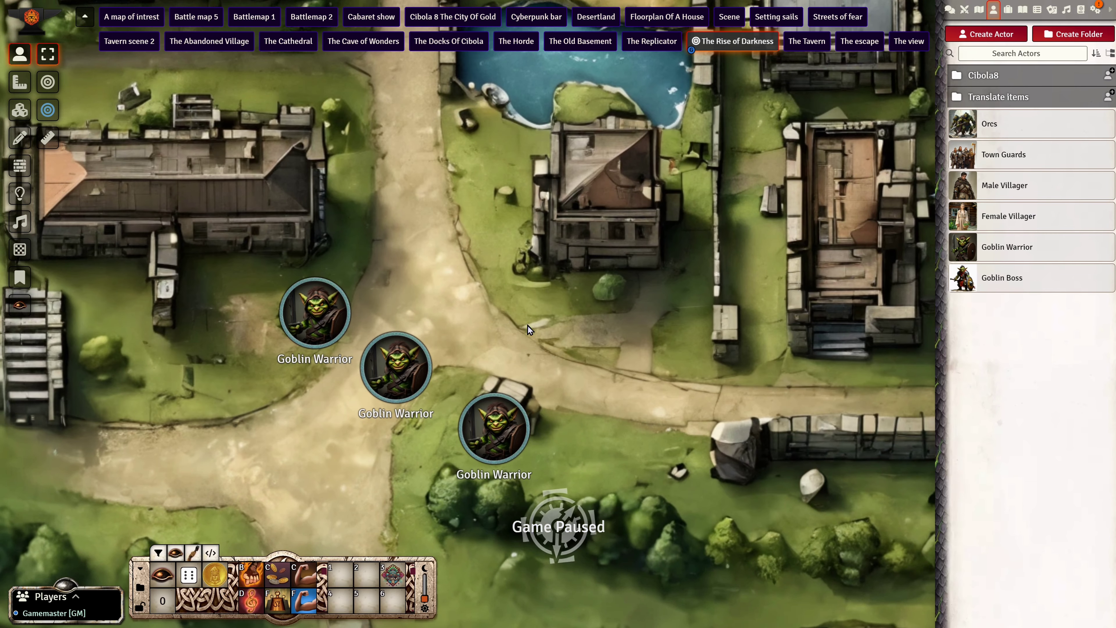
{"action": "left_click_drag", "start_coordinate": [996, 294], "coordinate": [304, 458]}
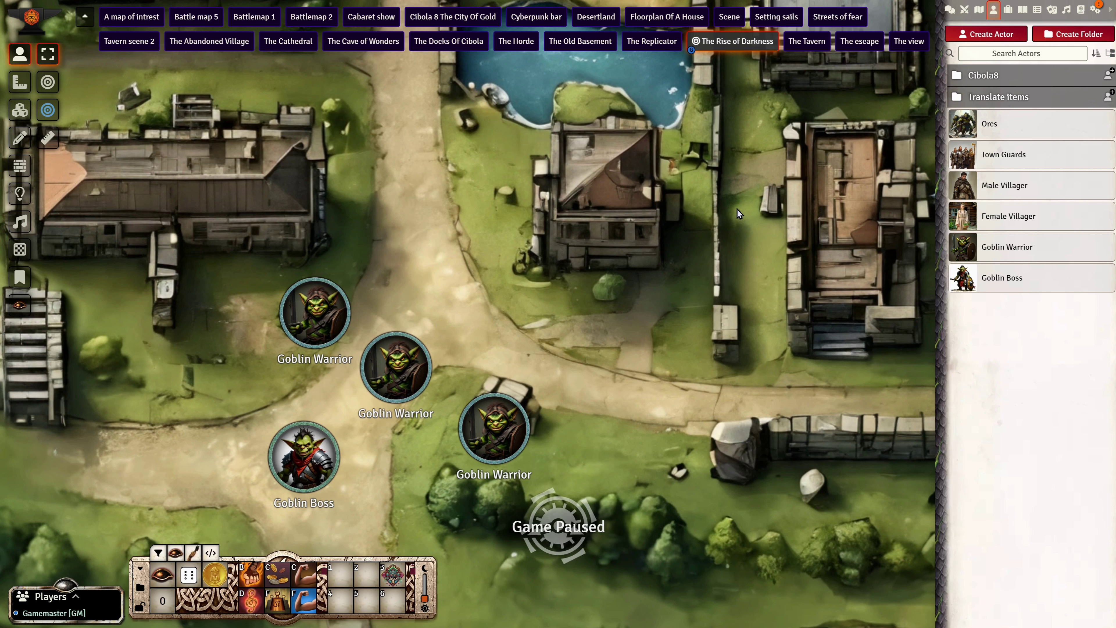
Examine the already named town guard and orc tokens at the crossroads east of the fountain.
{"action": "left_click_drag", "start_coordinate": [711, 216], "coordinate": [255, 451]}
{"action": "left_click_drag", "start_coordinate": [742, 247], "coordinate": [260, 438]}
{"action": "scroll", "coordinate": [750, 224], "scroll_direction": "right", "scroll_amount": 10}
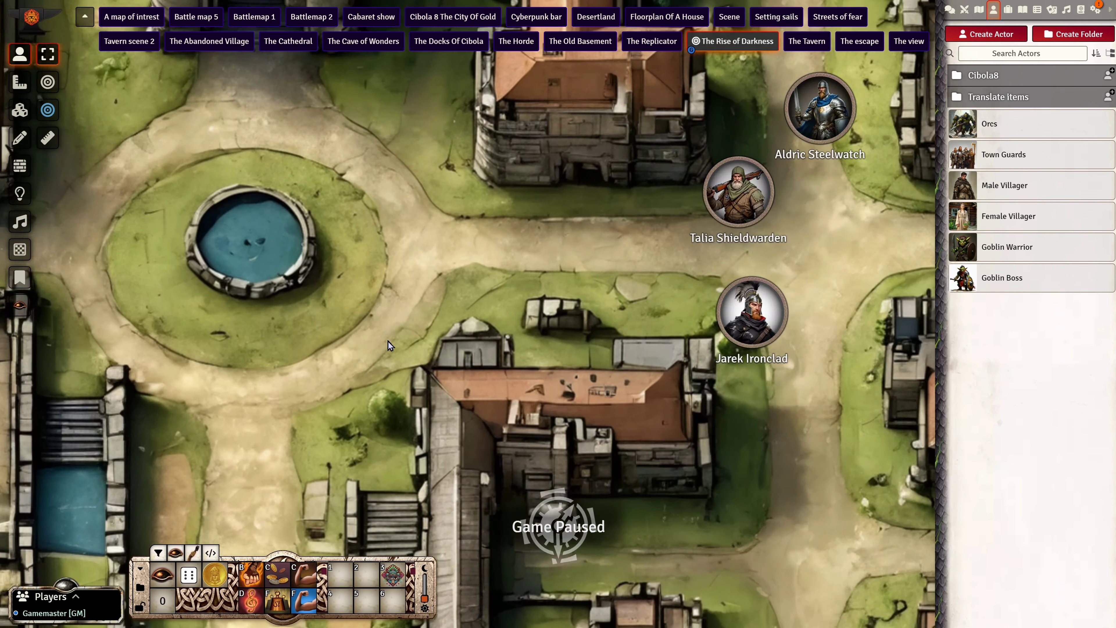
{"action": "scroll", "coordinate": [668, 339], "scroll_direction": "right", "scroll_amount": 3}
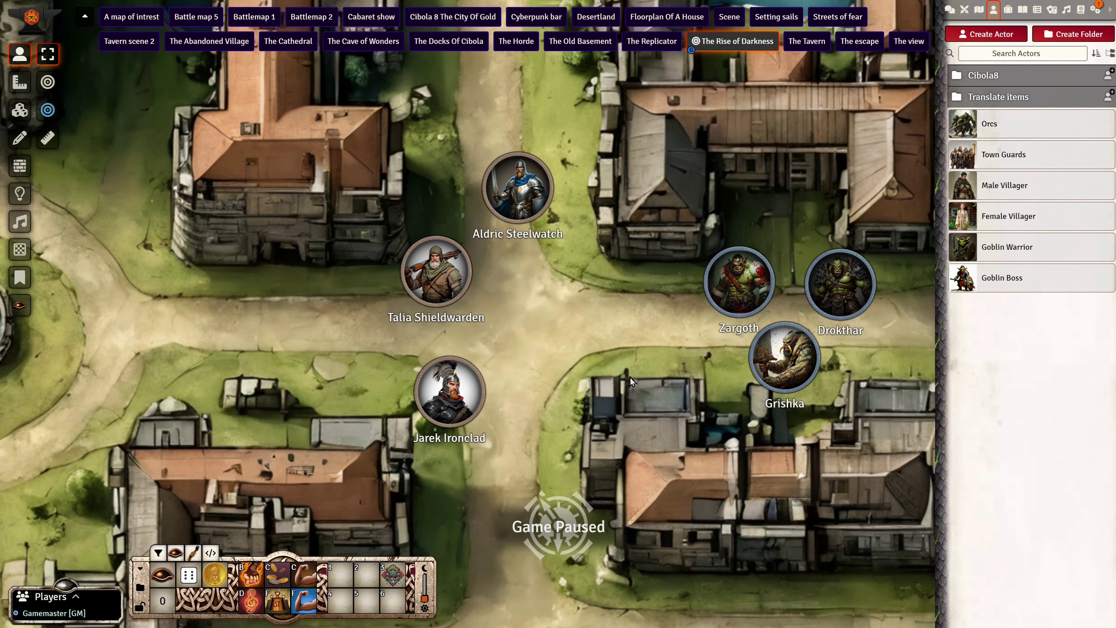
{"action": "left_click", "coordinate": [797, 310]}
{"action": "key", "text": "Escape"}
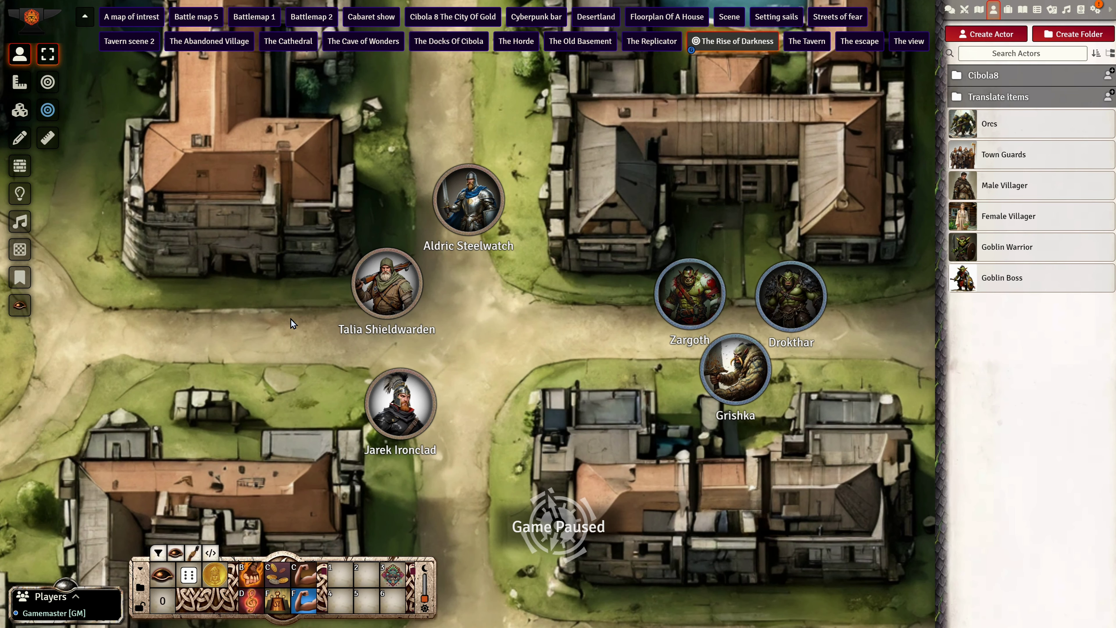
Place three Orcs tokens in an arc along the north side of the fountain plaza.
{"action": "left_click_drag", "start_coordinate": [295, 307], "coordinate": [899, 359]}
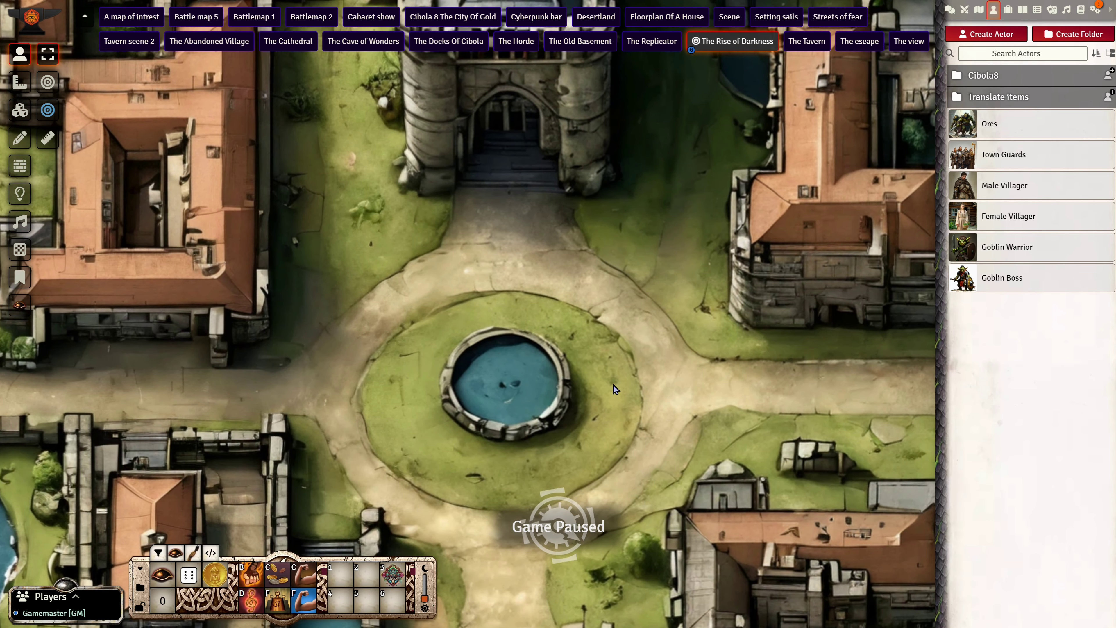
{"action": "left_click_drag", "start_coordinate": [571, 373], "coordinate": [593, 339]}
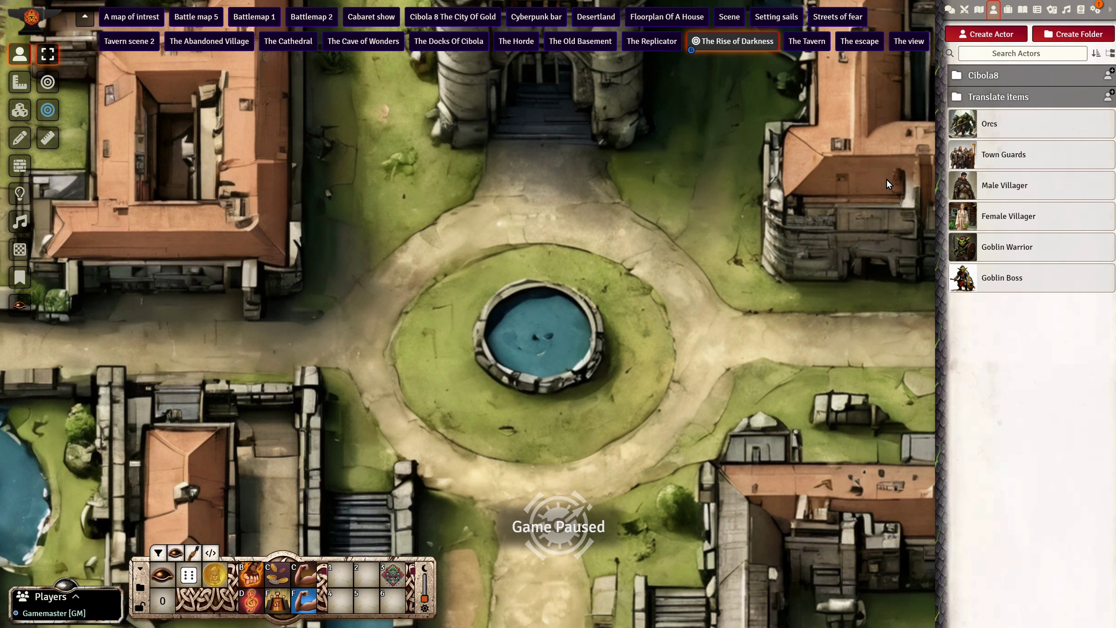
{"action": "left_click_drag", "start_coordinate": [962, 127], "coordinate": [673, 252]}
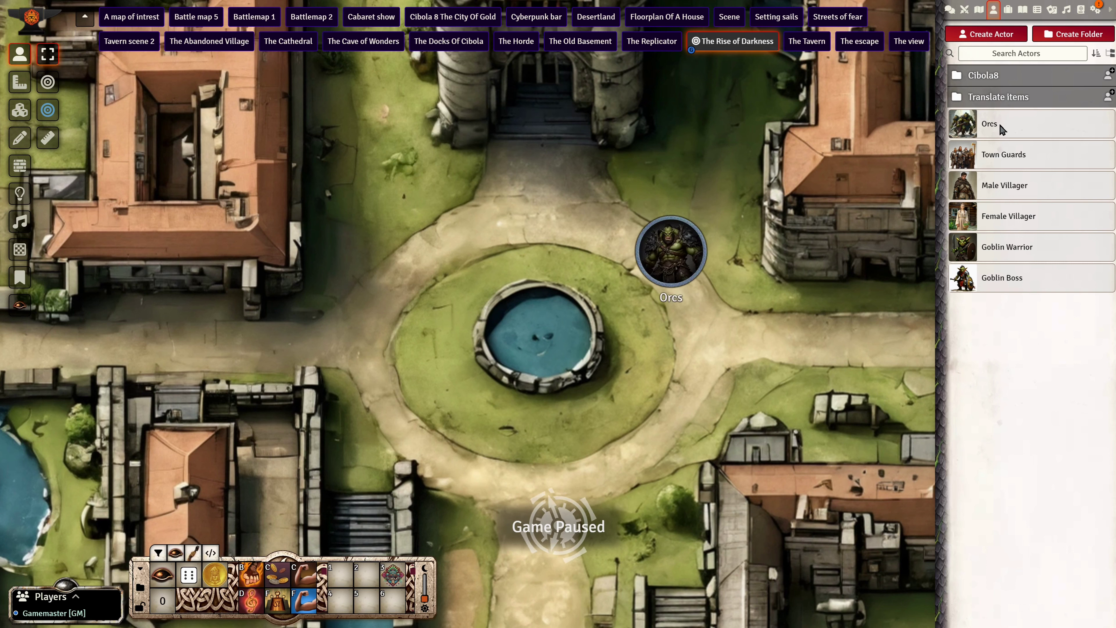
{"action": "left_click_drag", "start_coordinate": [1000, 127], "coordinate": [554, 219]}
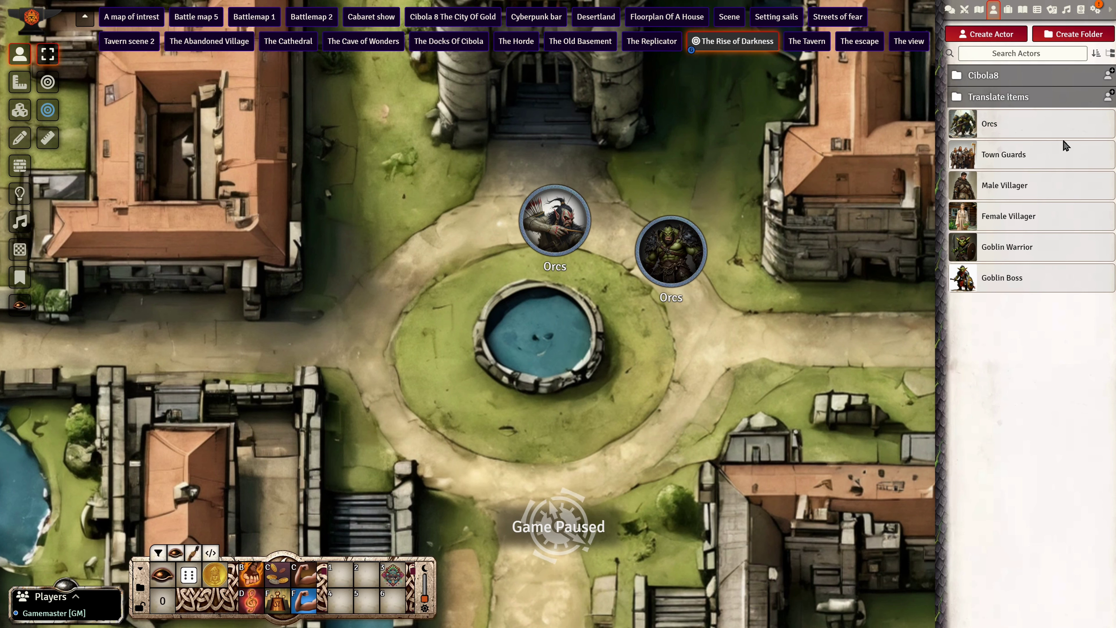
{"action": "left_click_drag", "start_coordinate": [994, 128], "coordinate": [421, 247]}
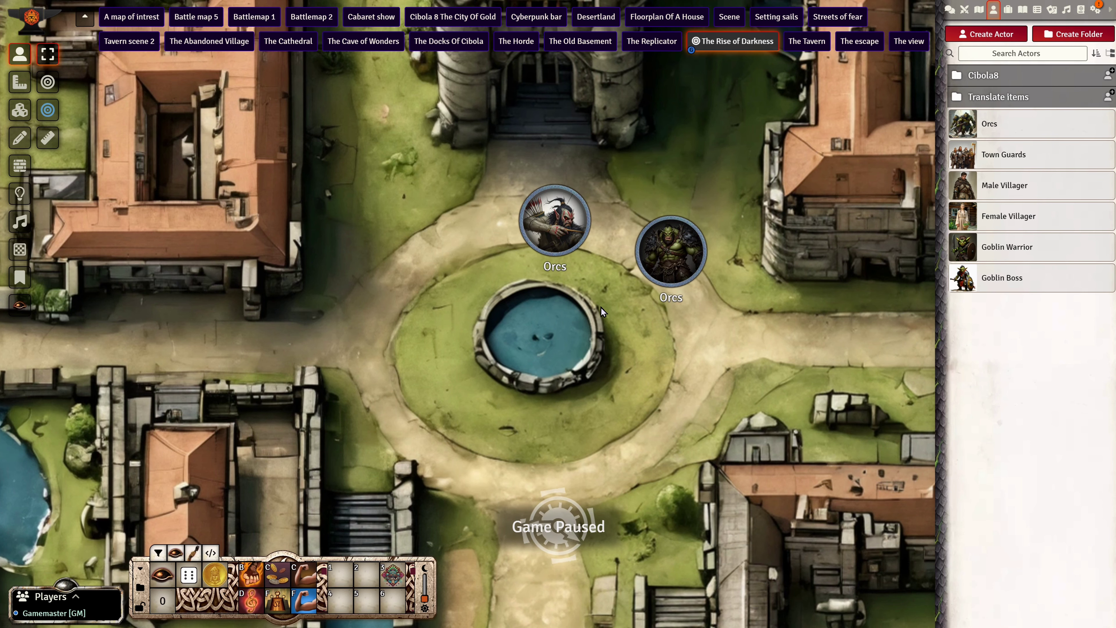
Place two Town Guards tokens on the east and south sides of the fountain.
{"action": "left_click_drag", "start_coordinate": [661, 370], "coordinate": [675, 294]}
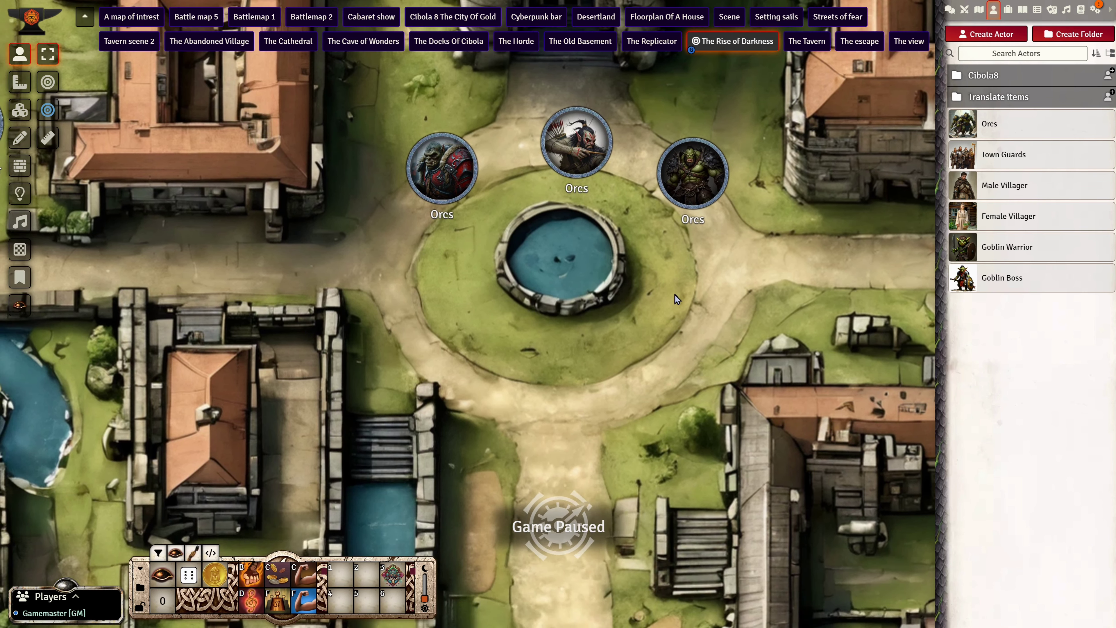
{"action": "left_click_drag", "start_coordinate": [1025, 158], "coordinate": [733, 303]}
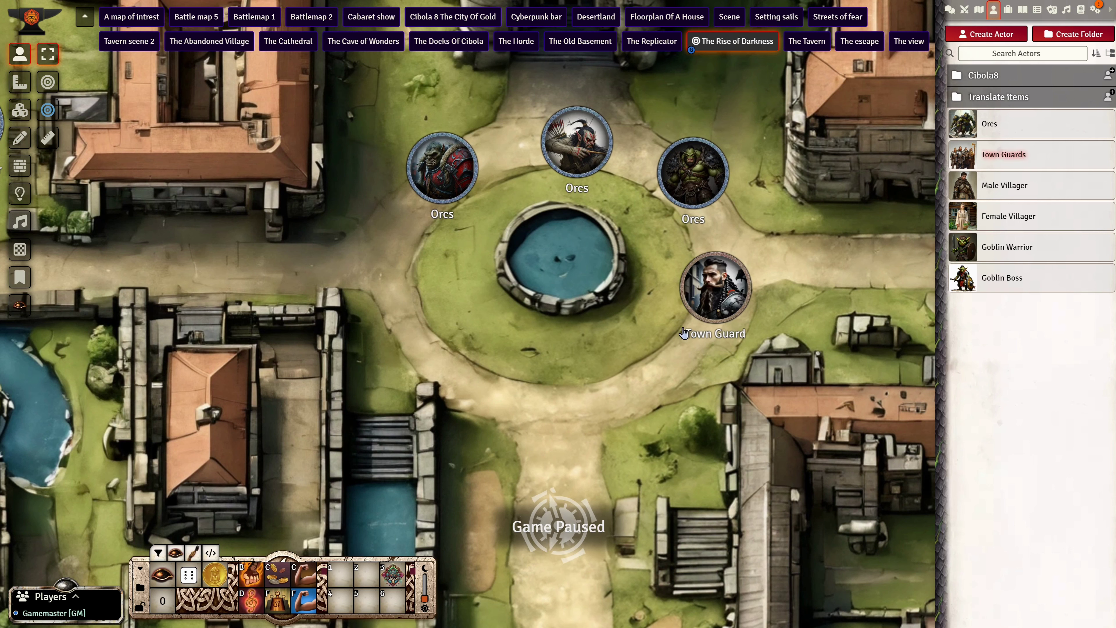
{"action": "left_click_drag", "start_coordinate": [684, 333], "coordinate": [595, 373]}
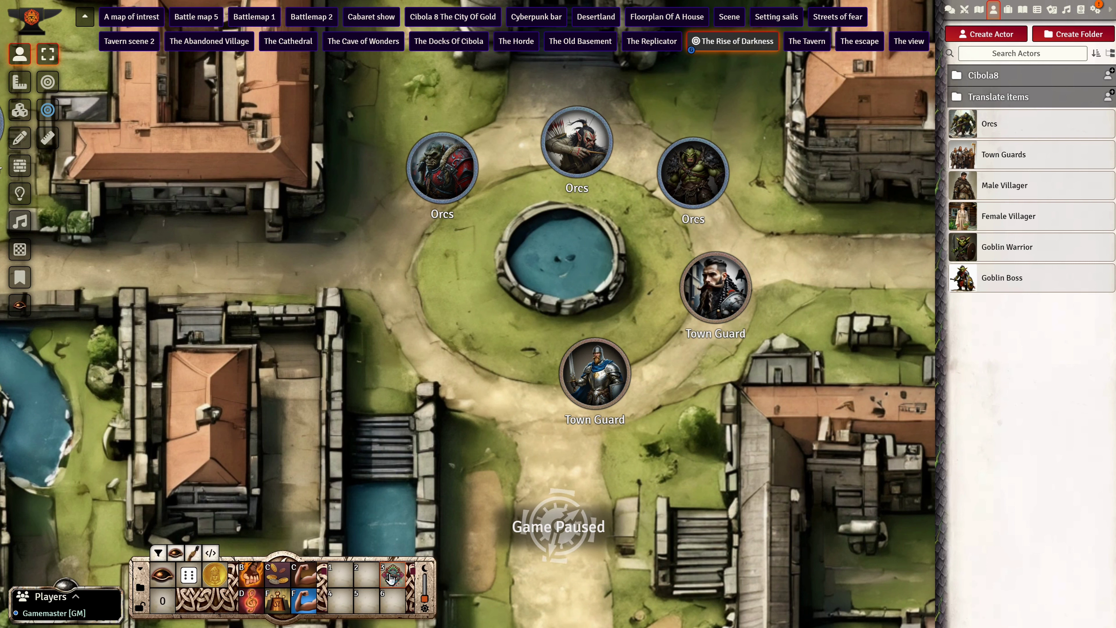
Open the Cibola8 actor name generator and generate individual names for the two new Town Guard tokens.
{"action": "right_click", "coordinate": [558, 315]}
{"action": "left_click", "coordinate": [615, 345]}
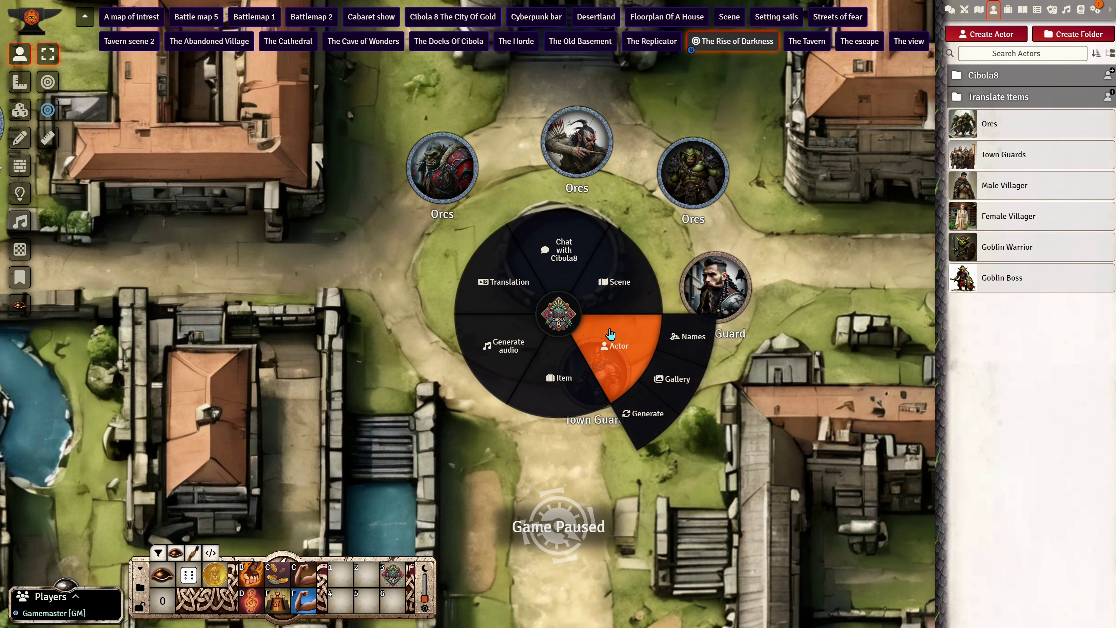
{"action": "left_click", "coordinate": [680, 331]}
{"action": "scroll", "coordinate": [567, 352], "scroll_direction": "down", "scroll_amount": 2}
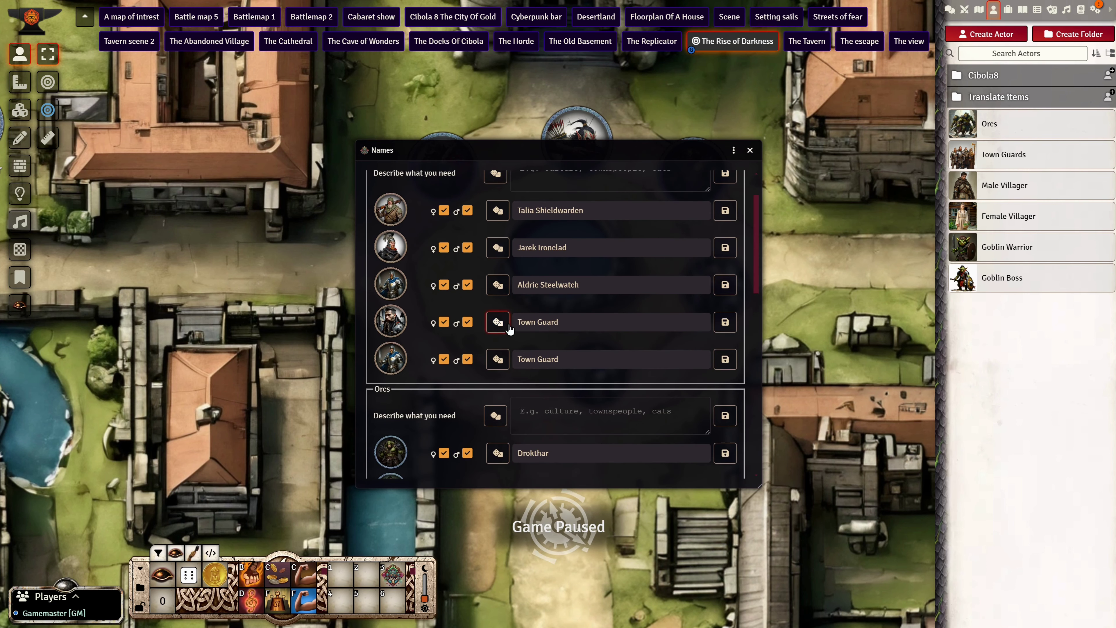
{"action": "left_click", "coordinate": [508, 326]}
{"action": "left_click", "coordinate": [504, 357]}
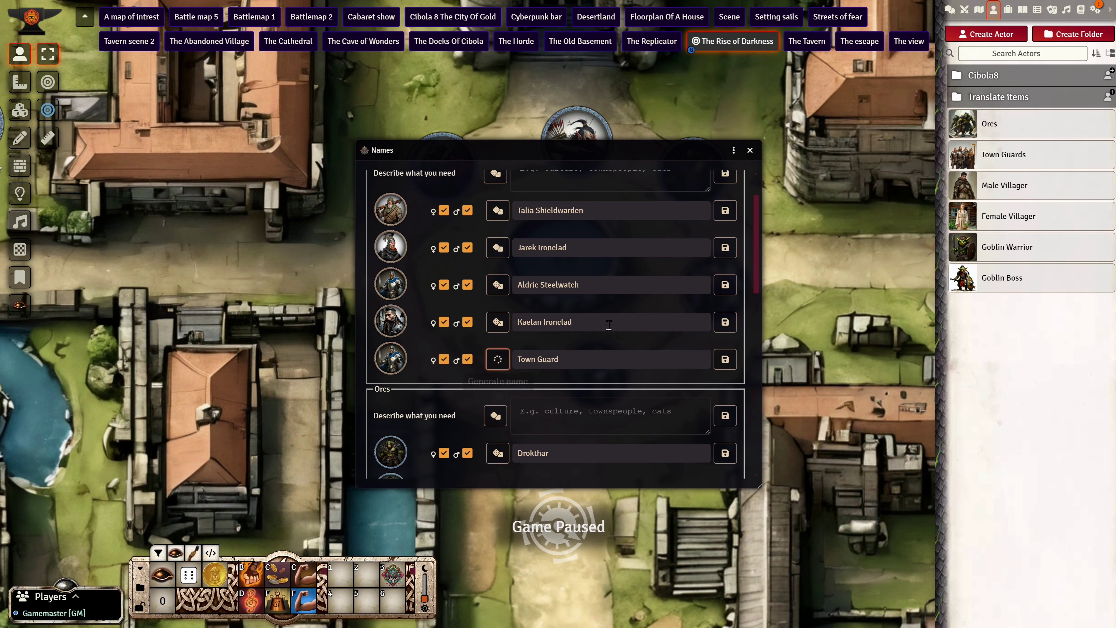
Generate individual names for the three new Orcs tokens, then save the new guard and orc names and close the generator.
{"action": "scroll", "coordinate": [570, 339], "scroll_direction": "down", "scroll_amount": 5}
{"action": "left_click", "coordinate": [507, 406]}
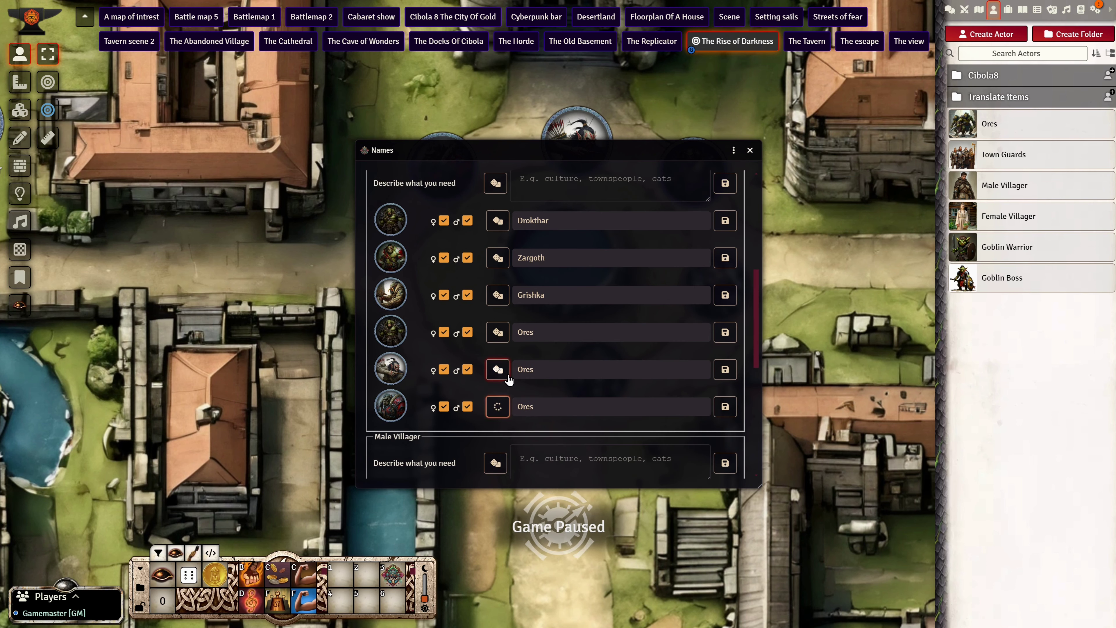
{"action": "left_click", "coordinate": [503, 370]}
{"action": "scroll", "coordinate": [672, 369], "scroll_direction": "up", "scroll_amount": 5}
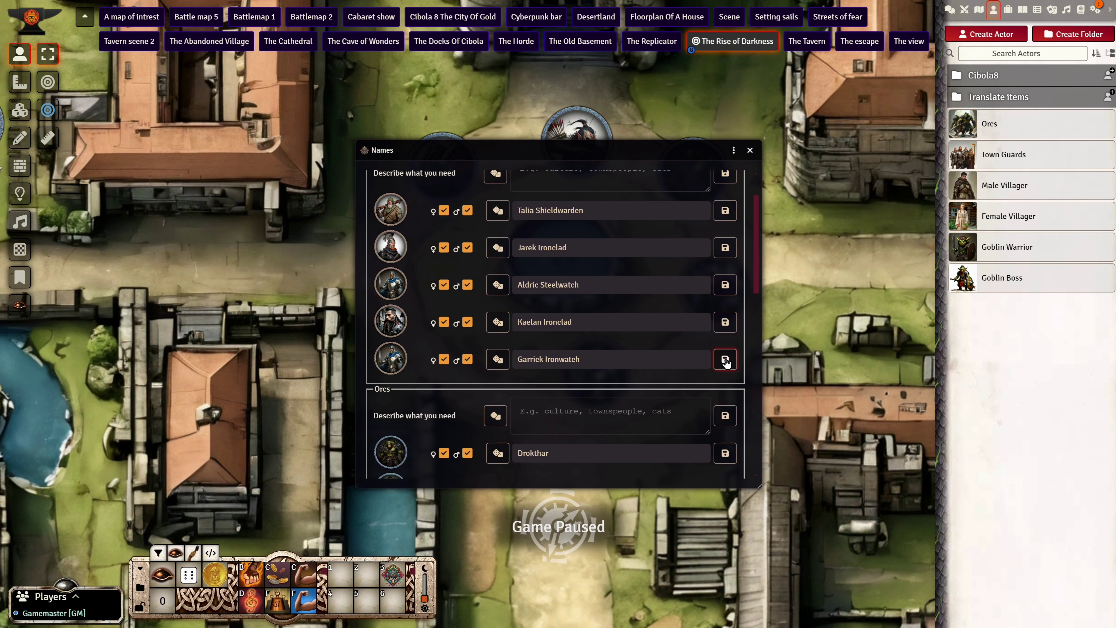
{"action": "scroll", "coordinate": [649, 356], "scroll_direction": "down", "scroll_amount": 5}
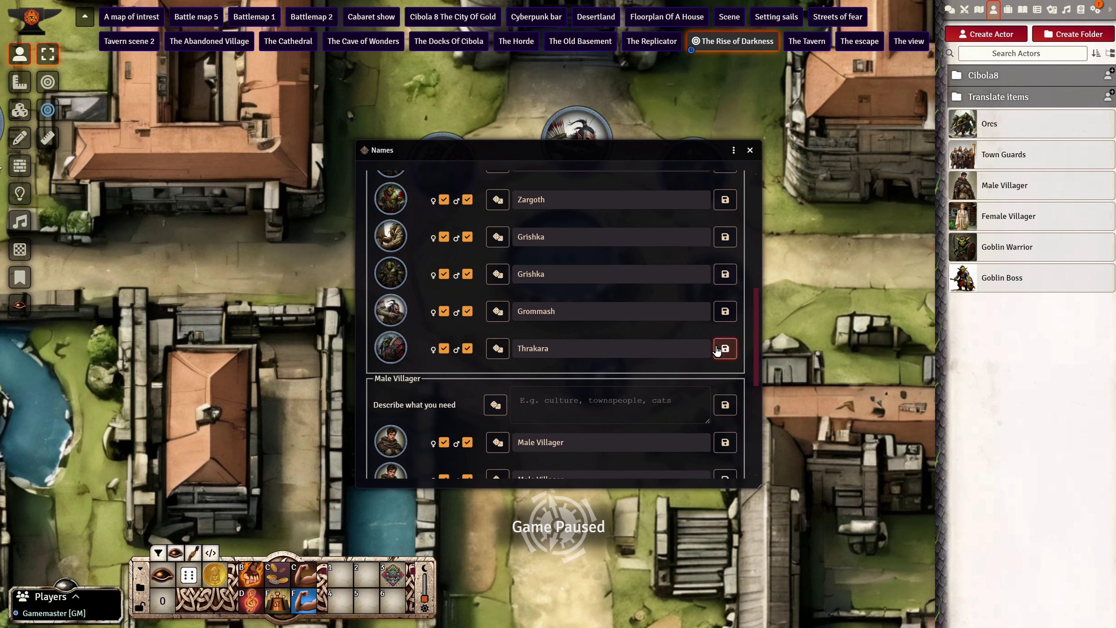
{"action": "left_click", "coordinate": [750, 150]}
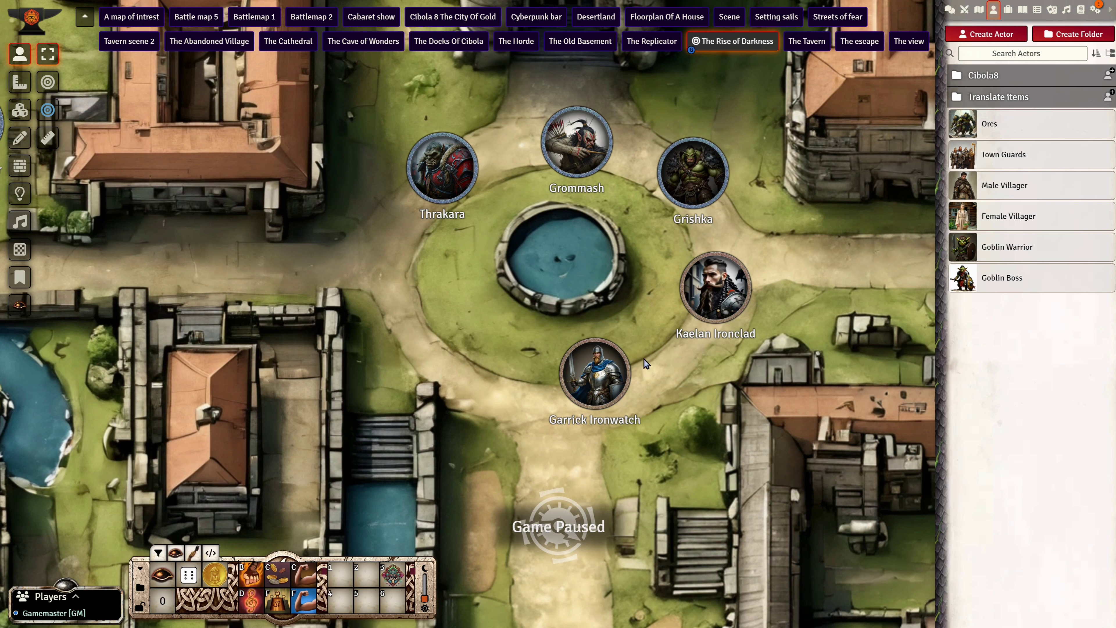
Move the southern town guard to the fountain's west side and play the eastern guard's saved warrior voice clip.
{"action": "left_click_drag", "start_coordinate": [594, 374], "coordinate": [422, 313]}
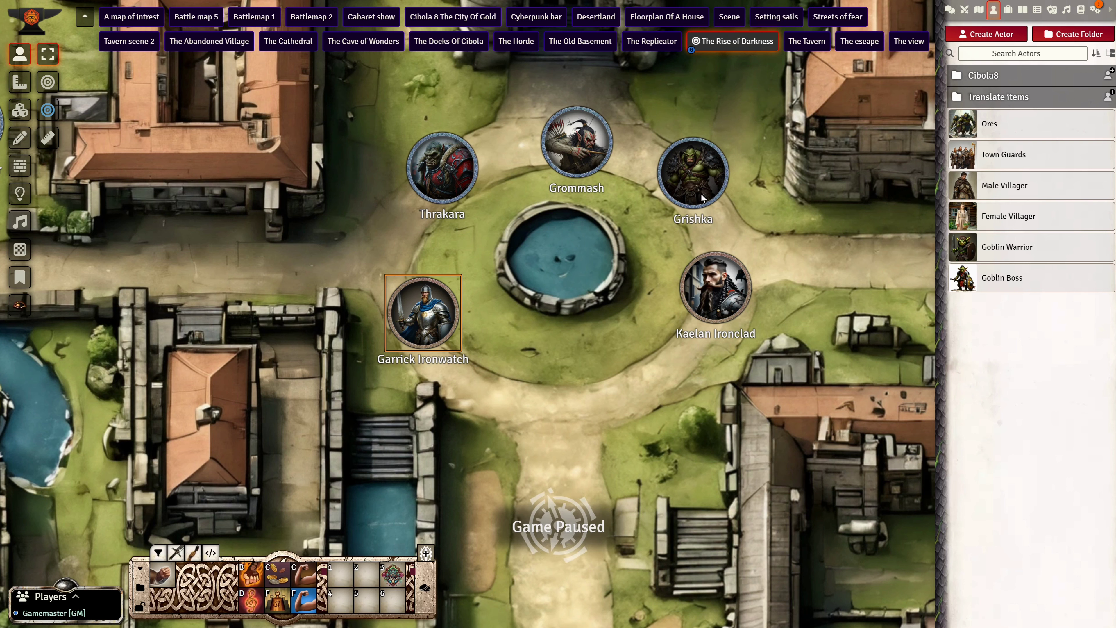
{"action": "right_click", "coordinate": [723, 285]}
{"action": "left_click", "coordinate": [779, 373]}
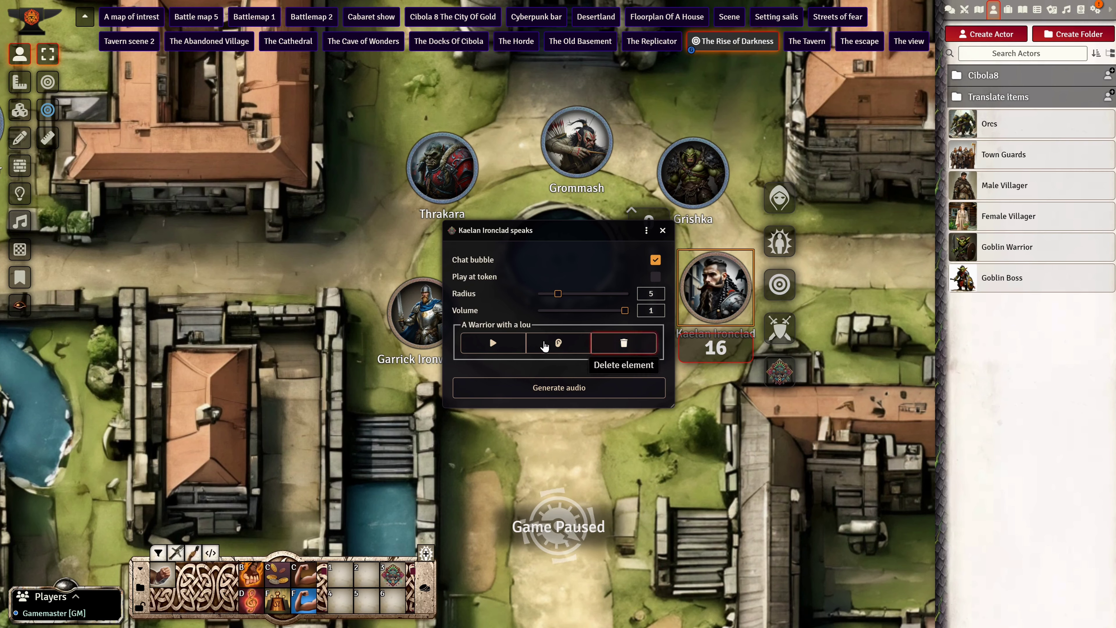
{"action": "left_click", "coordinate": [460, 345]}
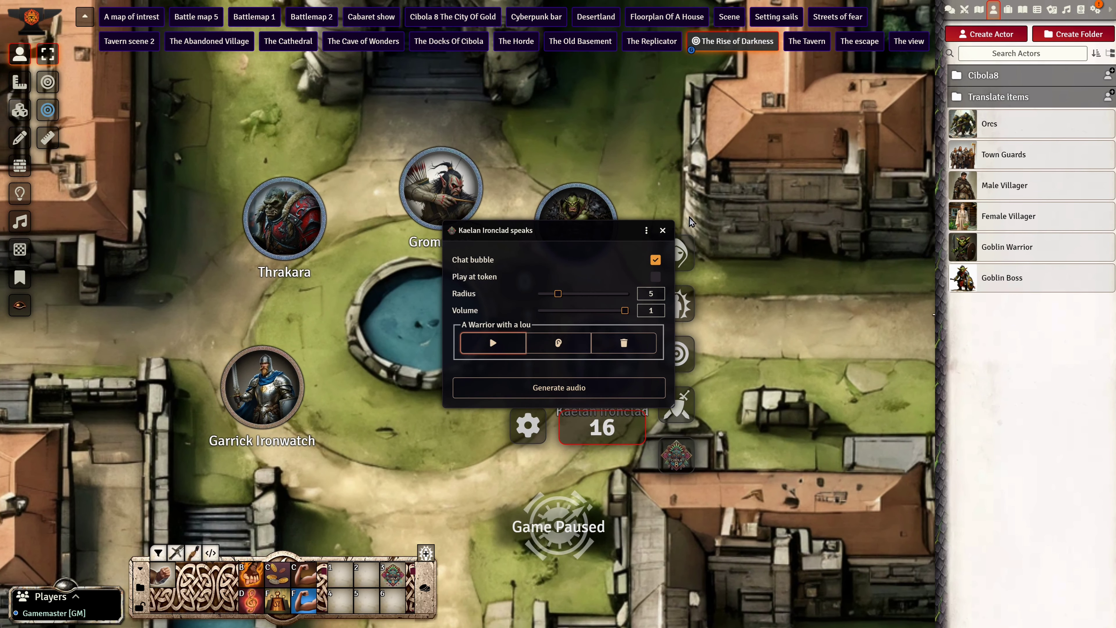
{"action": "left_click", "coordinate": [663, 231]}
Play the saved orc warrior voice clip for the archer orc north of the fountain.
{"action": "right_click", "coordinate": [441, 188]}
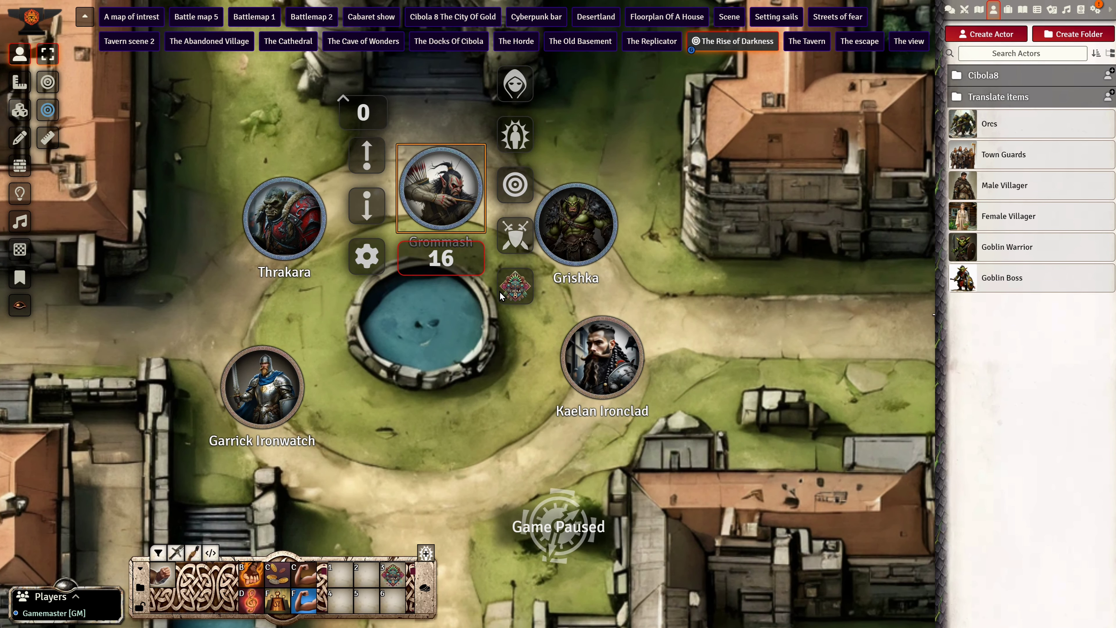
{"action": "left_click", "coordinate": [515, 280]}
{"action": "left_click", "coordinate": [492, 343]}
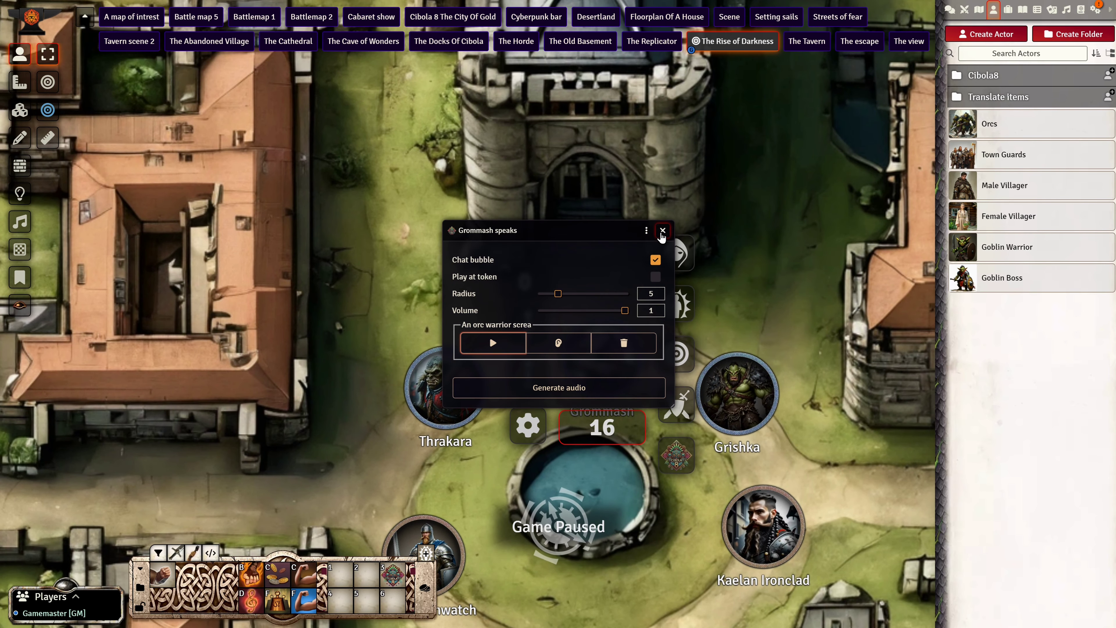
Close the voice audio dialog and place another Orcs token on the path south of the fountain.
{"action": "double_click", "coordinate": [541, 230]}
{"action": "left_click_drag", "start_coordinate": [690, 508], "coordinate": [692, 397]}
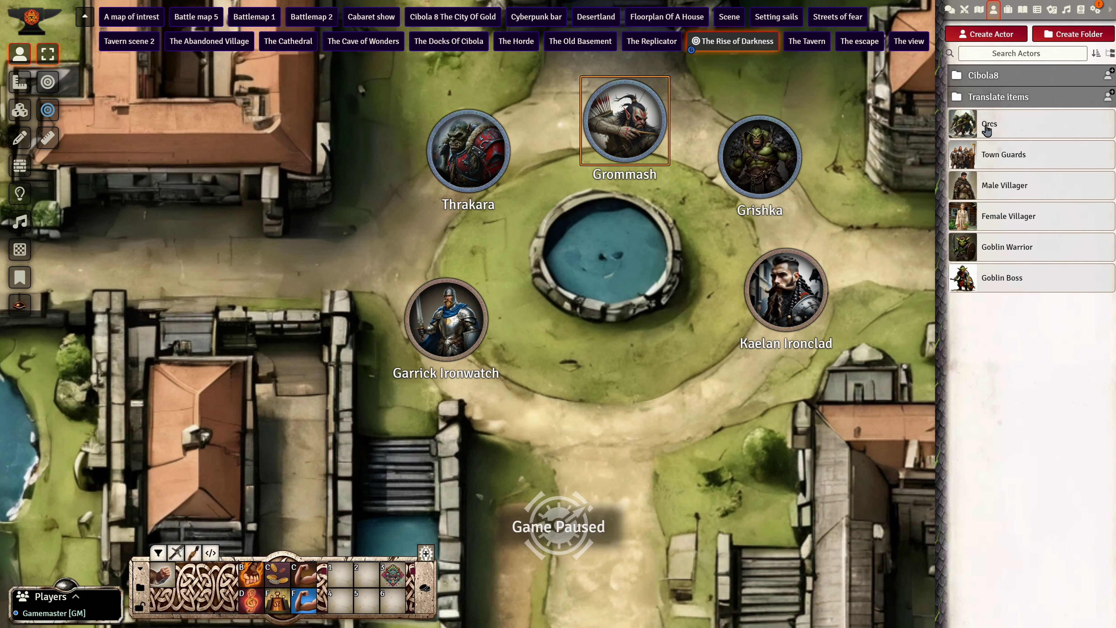
{"action": "left_click_drag", "start_coordinate": [991, 125], "coordinate": [642, 435]}
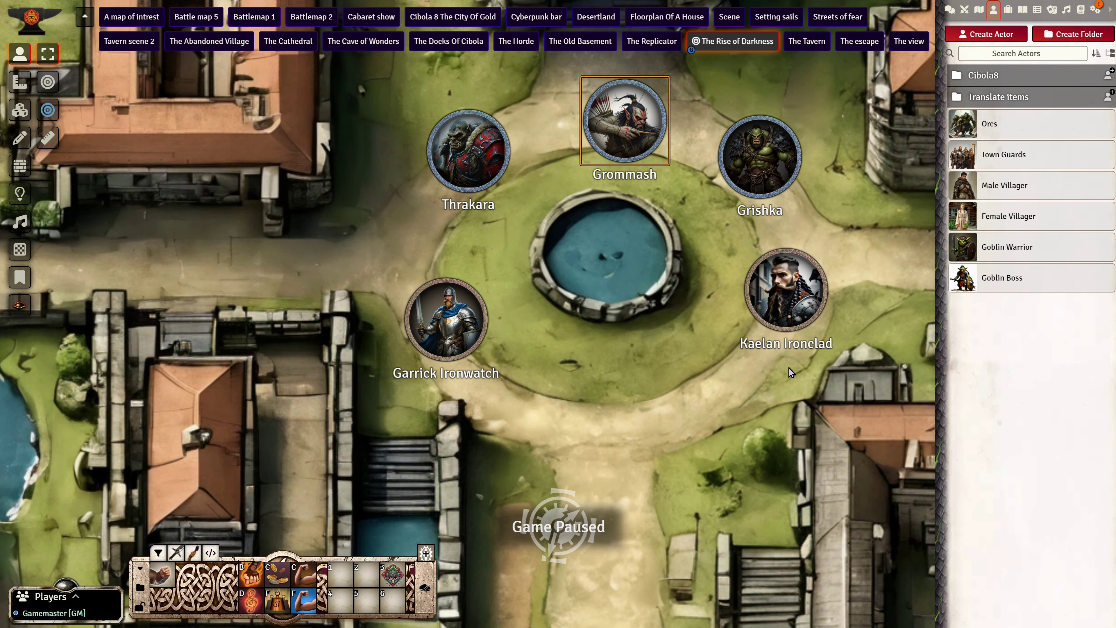
{"action": "left_click_drag", "start_coordinate": [975, 140], "coordinate": [646, 418]}
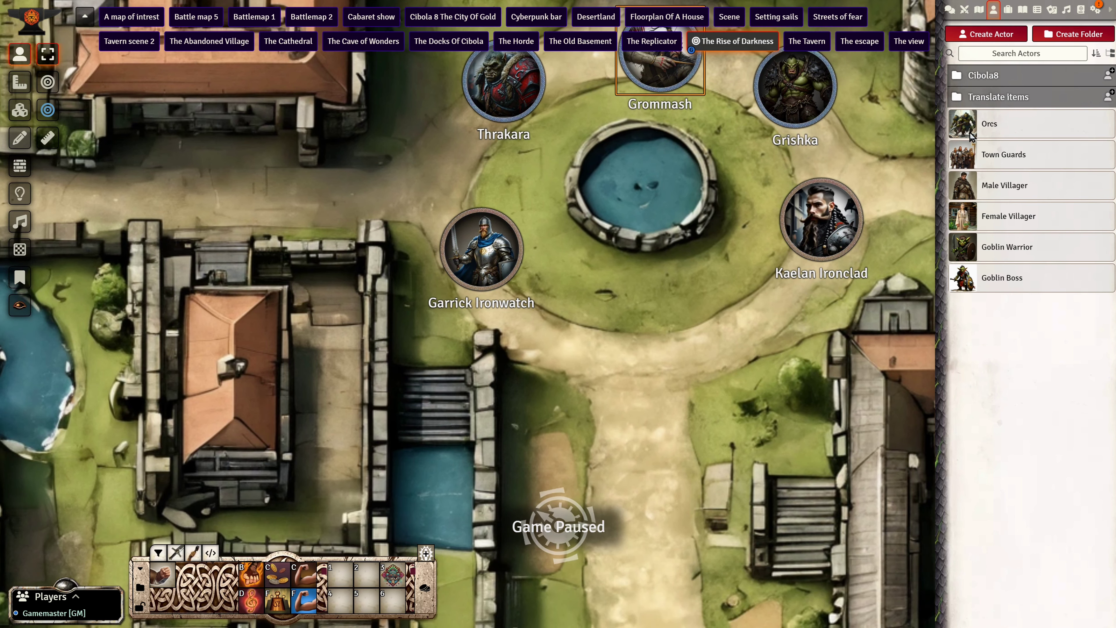
{"action": "left_click_drag", "start_coordinate": [991, 125], "coordinate": [680, 358]}
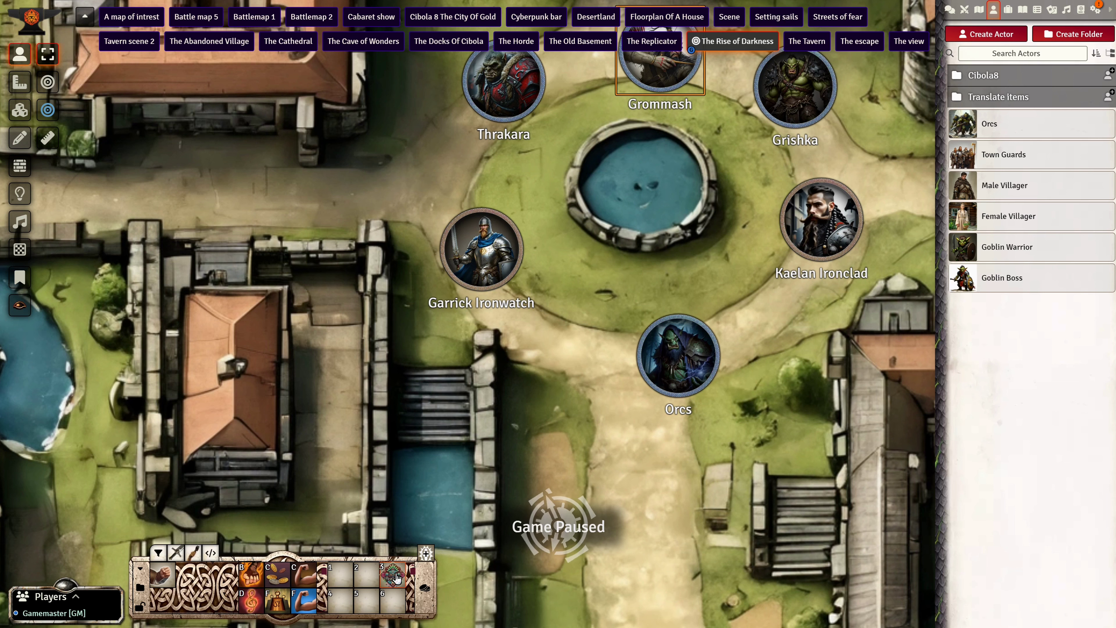
Open Cibola8's actor generation and name the new actor The Army Of Death.
{"action": "scroll", "coordinate": [530, 494], "scroll_direction": "down", "scroll_amount": 5}
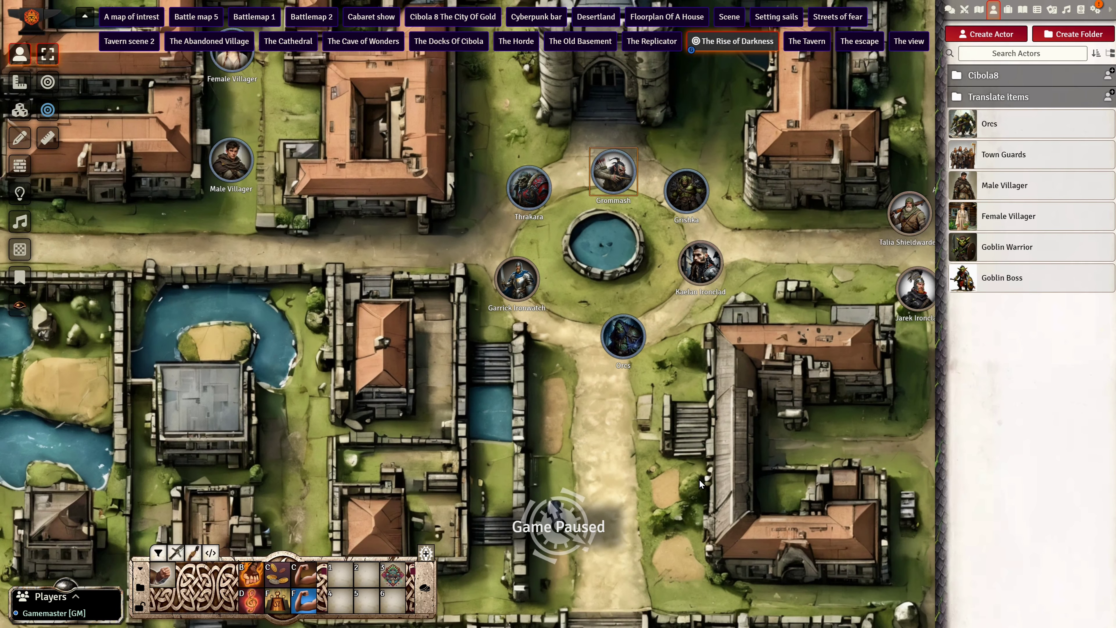
{"action": "scroll", "coordinate": [742, 457], "scroll_direction": "down", "scroll_amount": 1}
{"action": "scroll", "coordinate": [738, 423], "scroll_direction": "down", "scroll_amount": 2}
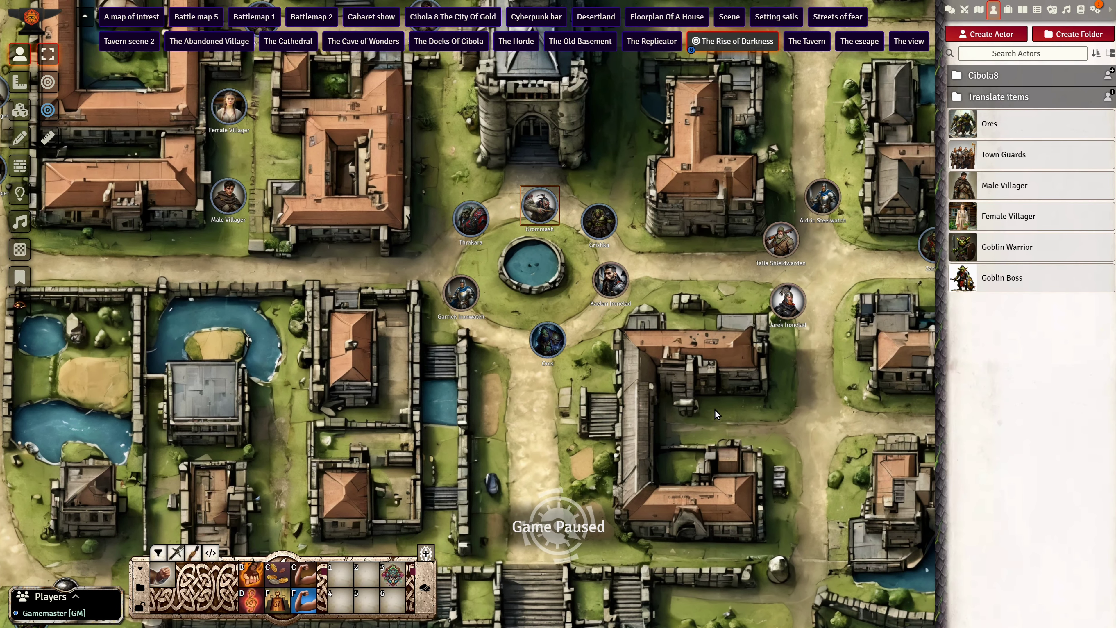
{"action": "left_click", "coordinate": [392, 574]}
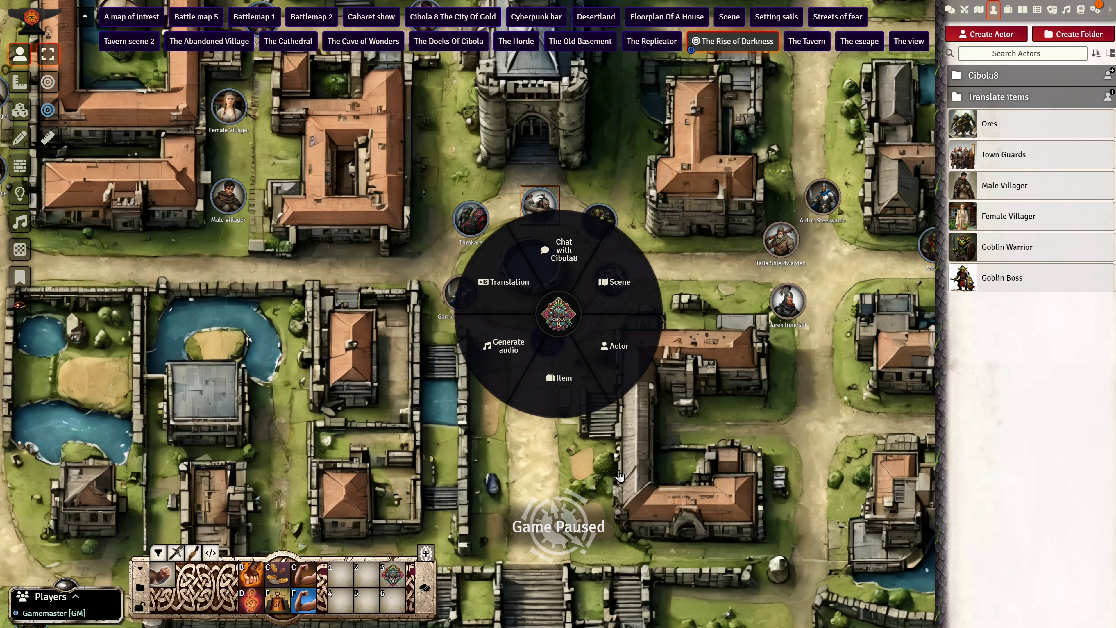
{"action": "mouse_move", "coordinate": [602, 352]}
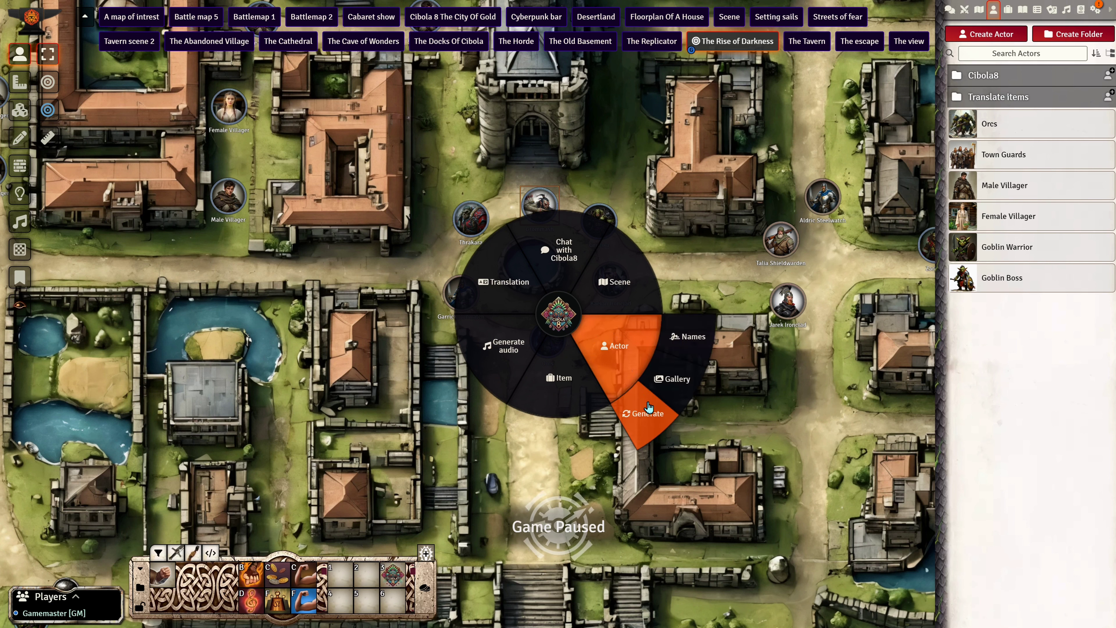
{"action": "left_click", "coordinate": [649, 413]}
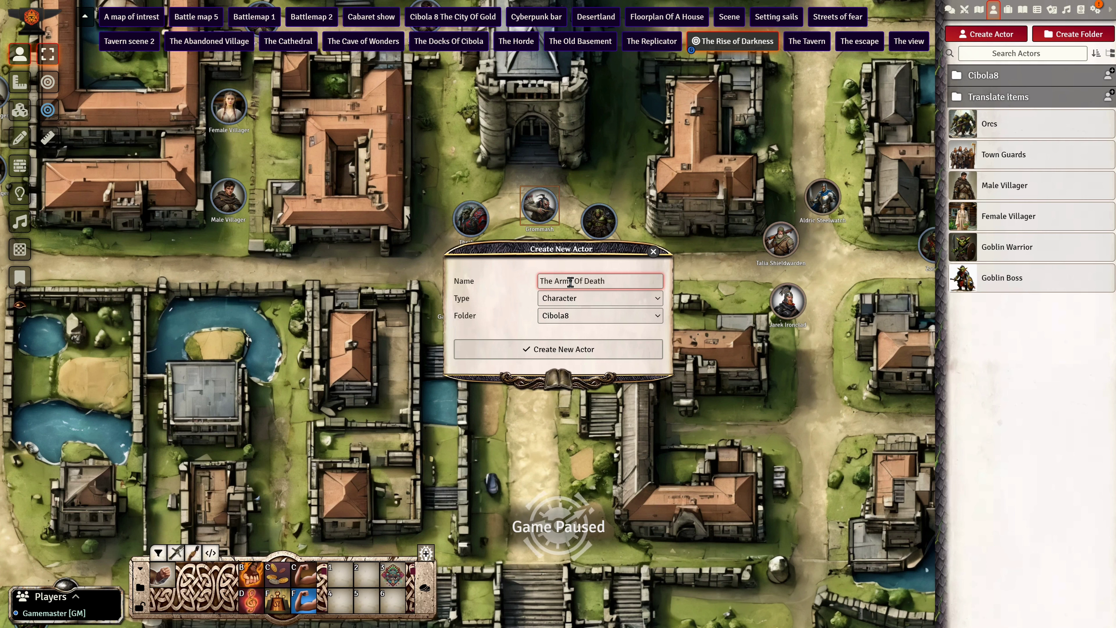
Set the actor's type to Non Player Character with no folder and create it.
{"action": "left_click", "coordinate": [589, 298]}
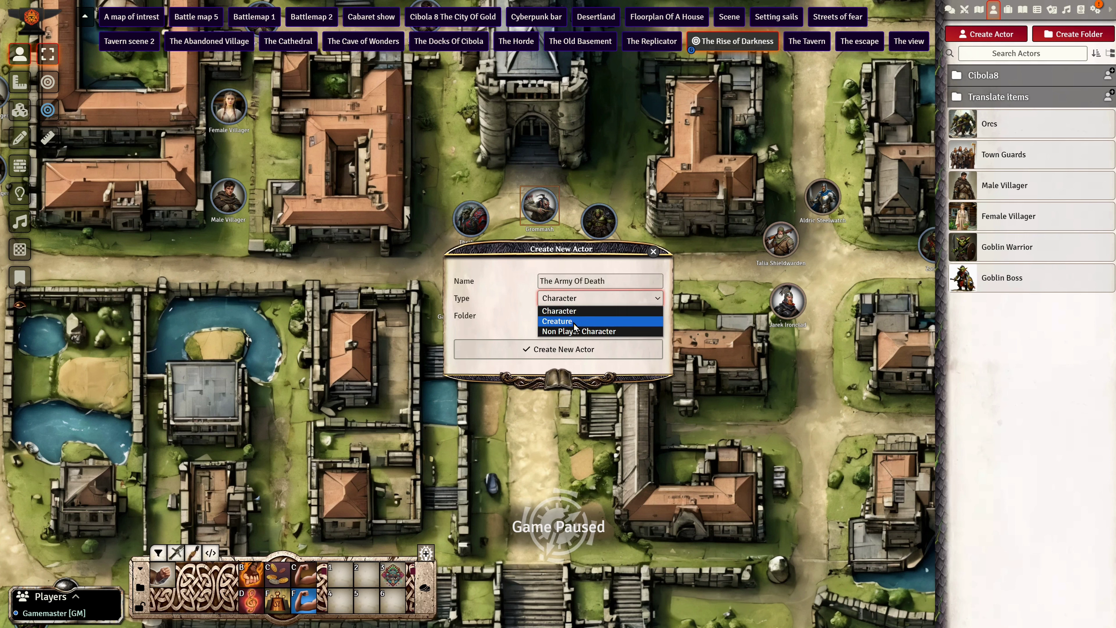
{"action": "left_click", "coordinate": [577, 331]}
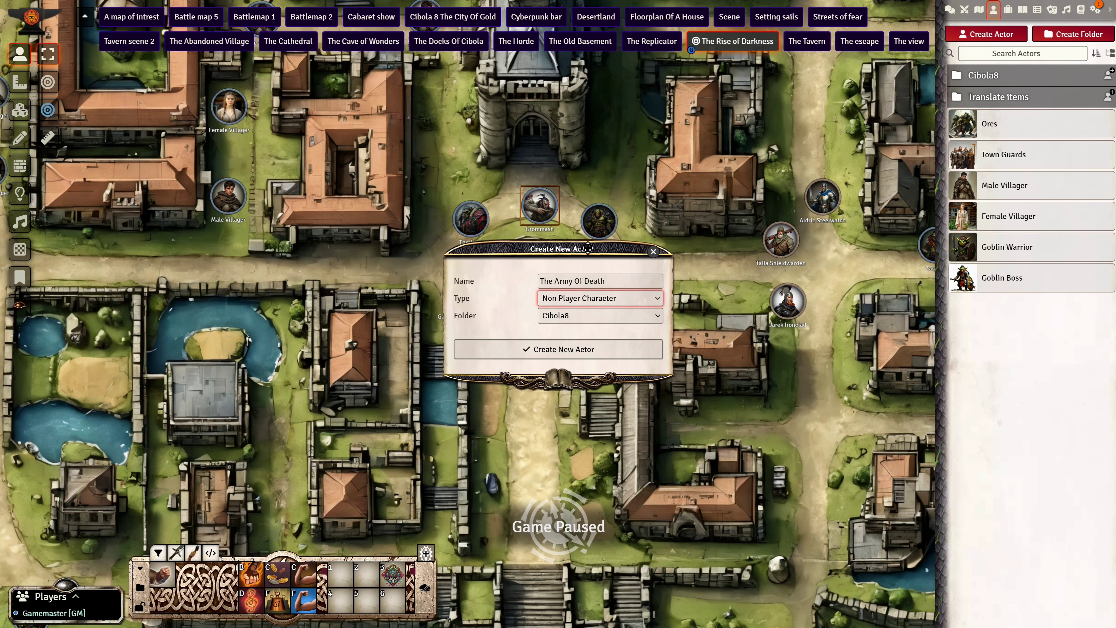
{"action": "left_click_drag", "start_coordinate": [588, 247], "coordinate": [743, 261]}
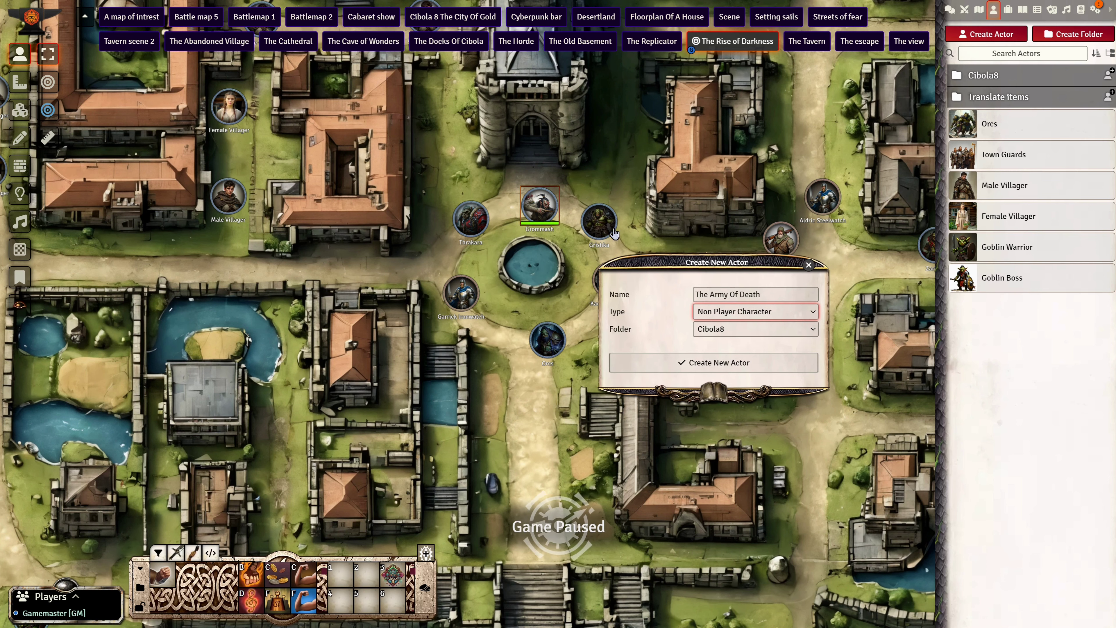
{"action": "left_click", "coordinate": [750, 334]}
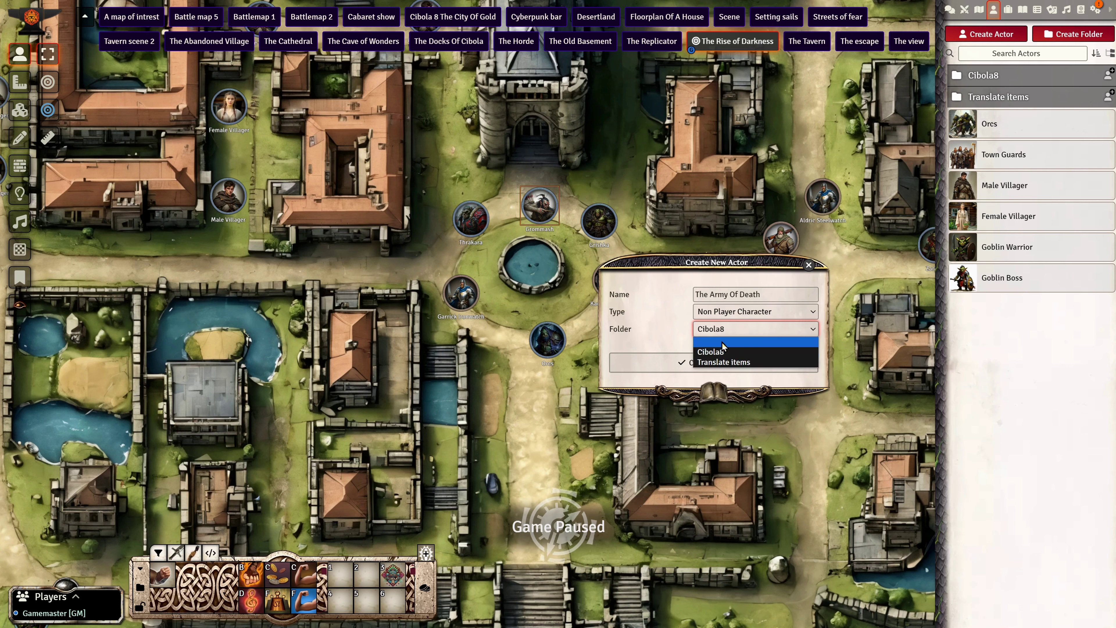
{"action": "left_click", "coordinate": [720, 343]}
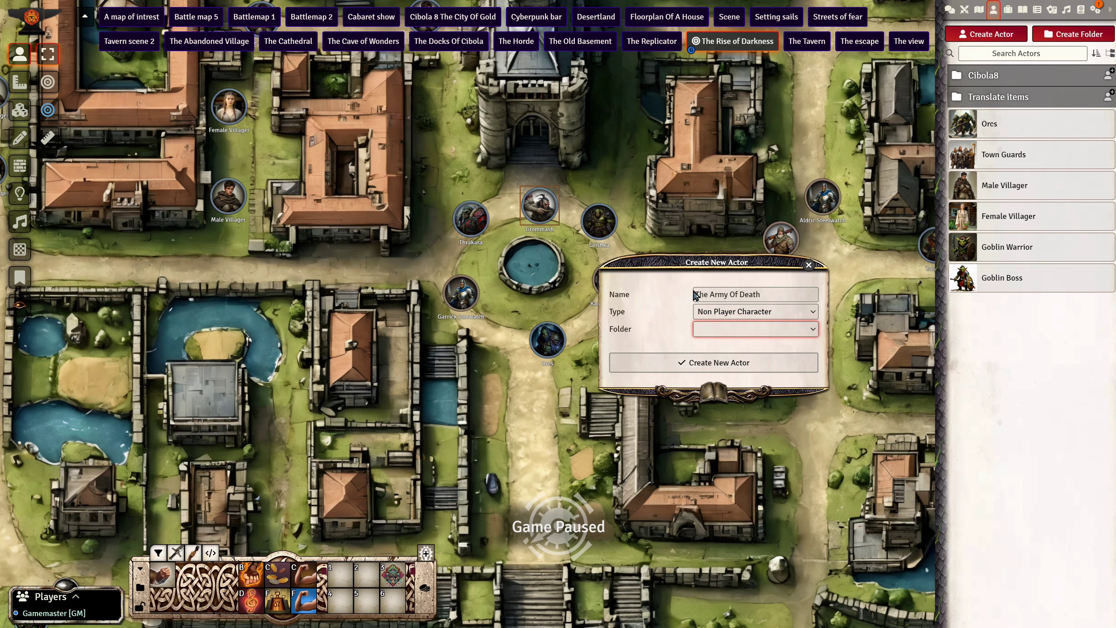
{"action": "left_click", "coordinate": [692, 363]}
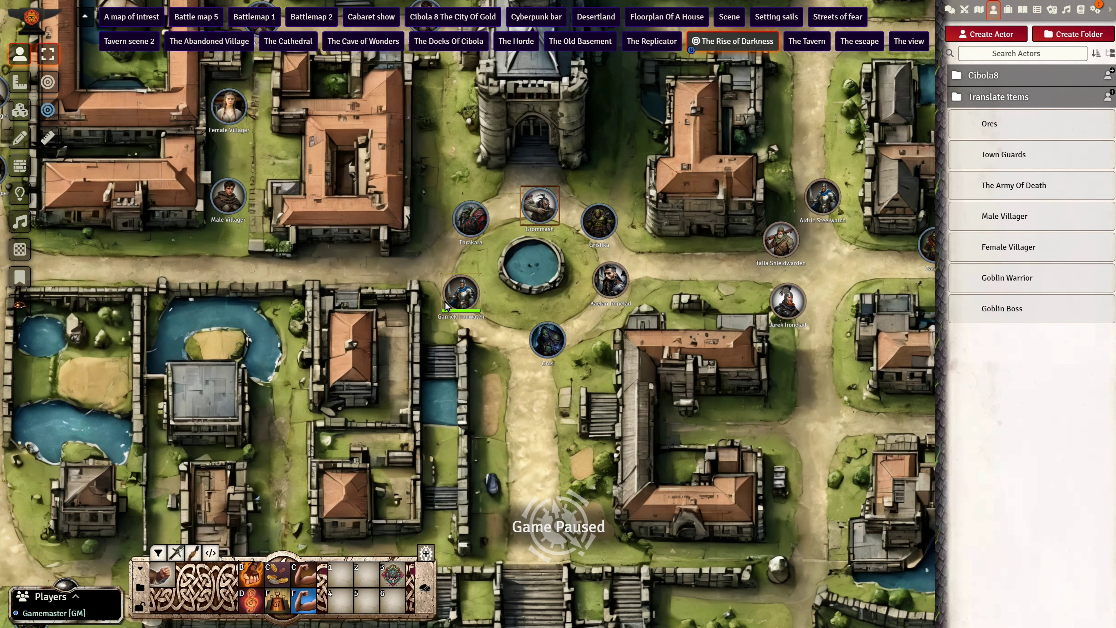
Open image generation for The Army Of Death and set the image type to Character and NSFW to 6.
{"action": "left_click", "coordinate": [688, 116]}
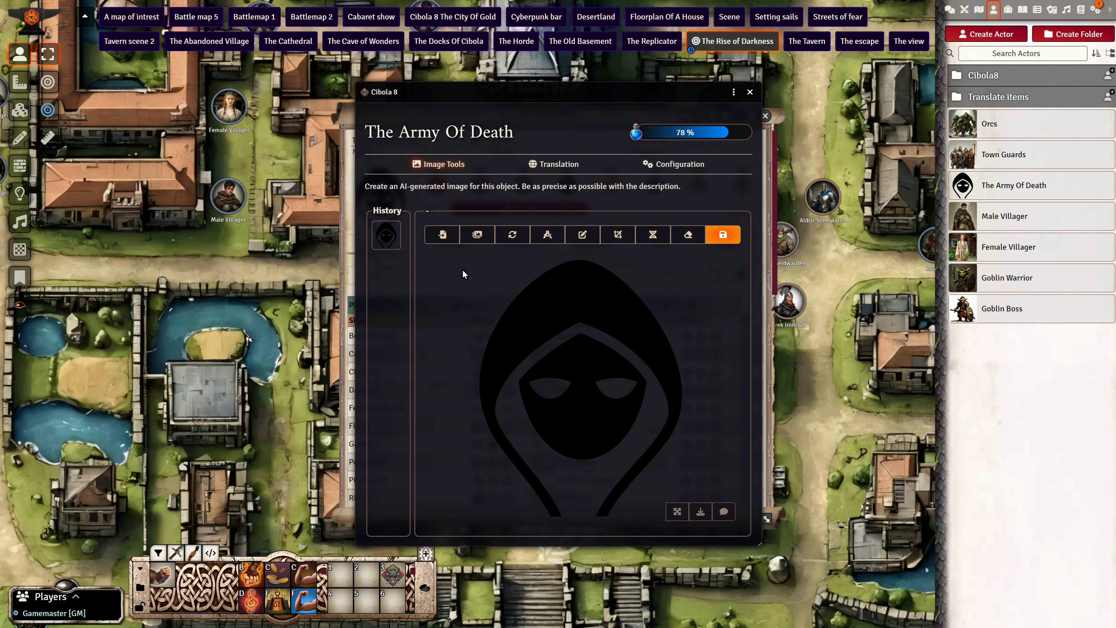
{"action": "left_click", "coordinate": [510, 238]}
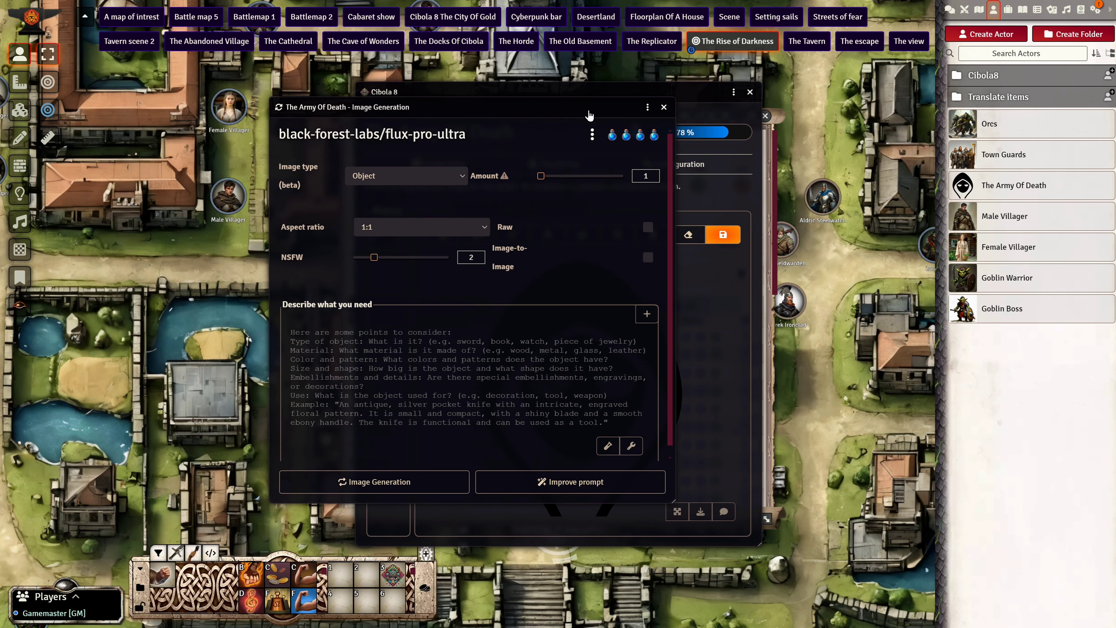
{"action": "left_click_drag", "start_coordinate": [589, 115], "coordinate": [446, 131]}
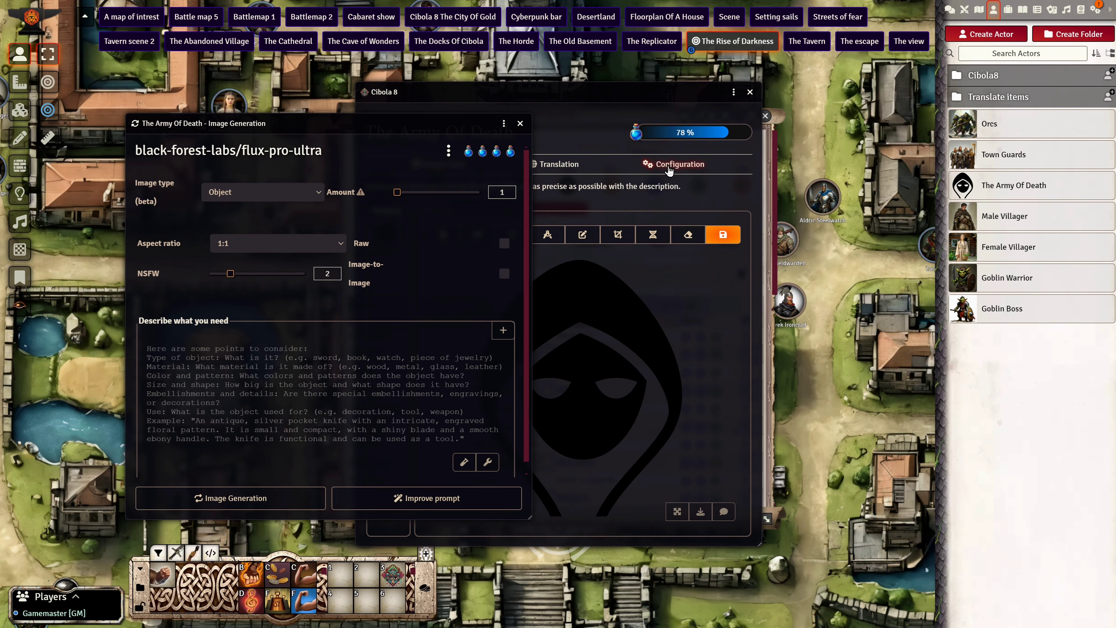
{"action": "left_click_drag", "start_coordinate": [386, 127], "coordinate": [541, 113]}
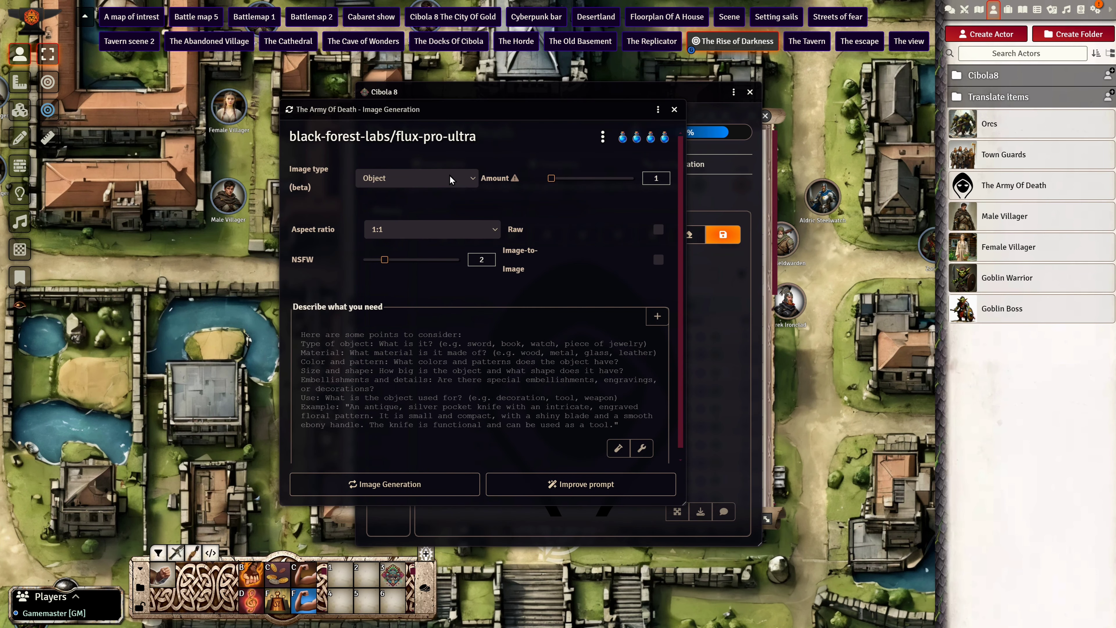
{"action": "left_click", "coordinate": [416, 178]}
{"action": "left_click", "coordinate": [420, 203]}
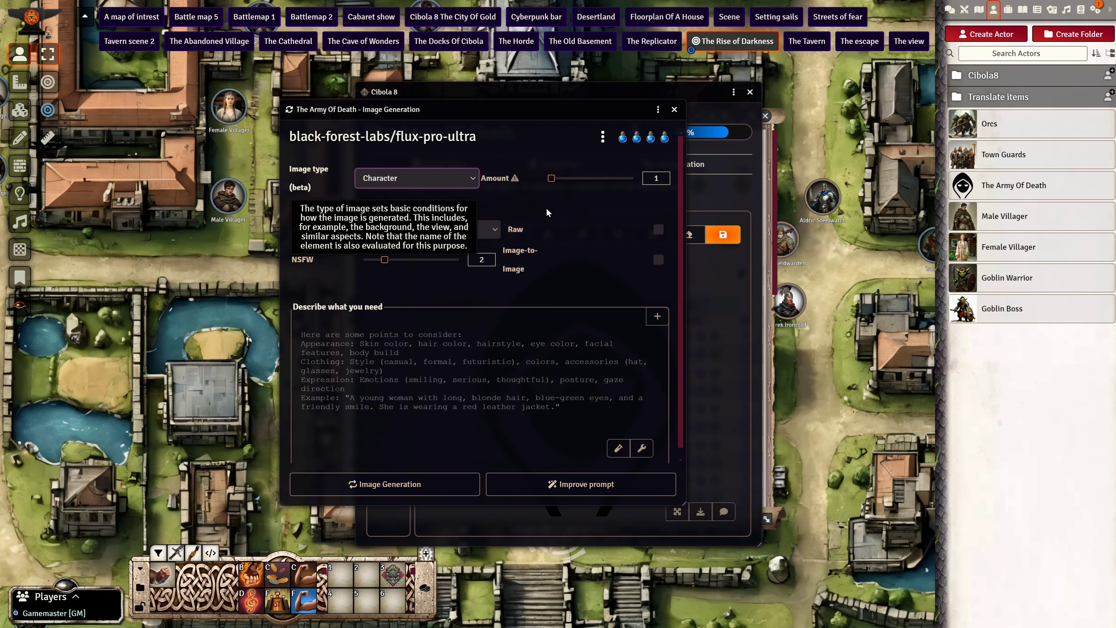
{"action": "left_click_drag", "start_coordinate": [381, 260], "coordinate": [459, 266]}
Describe the image as "An army of undead Knights" and have Cibola8 improve the prompt.
{"action": "left_click", "coordinate": [484, 361]}
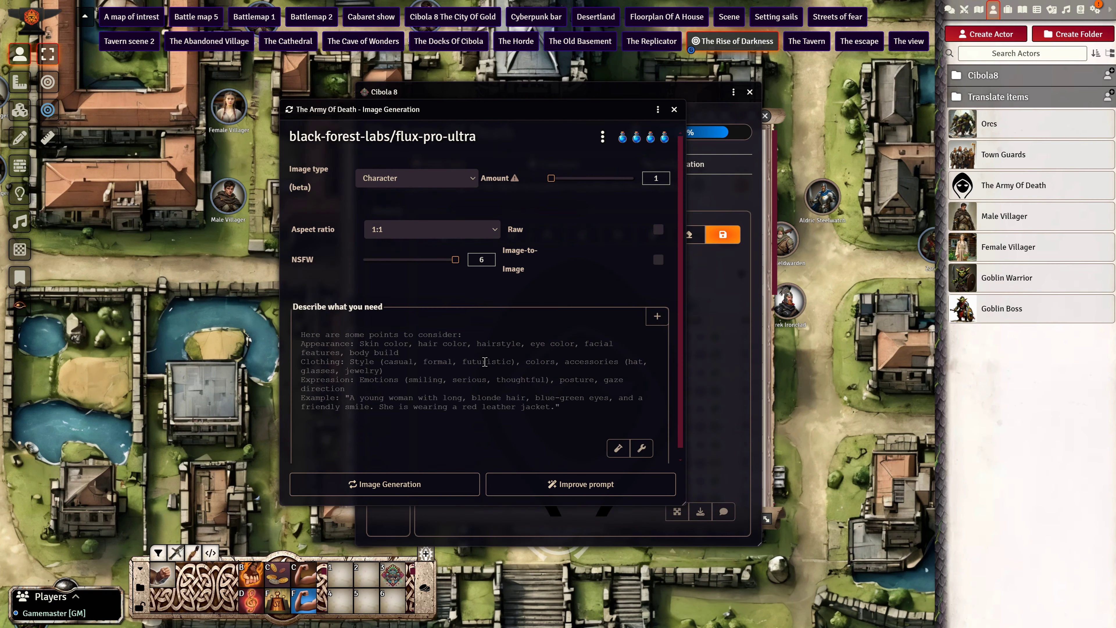
{"action": "type", "text": "An army of undead Knights"}
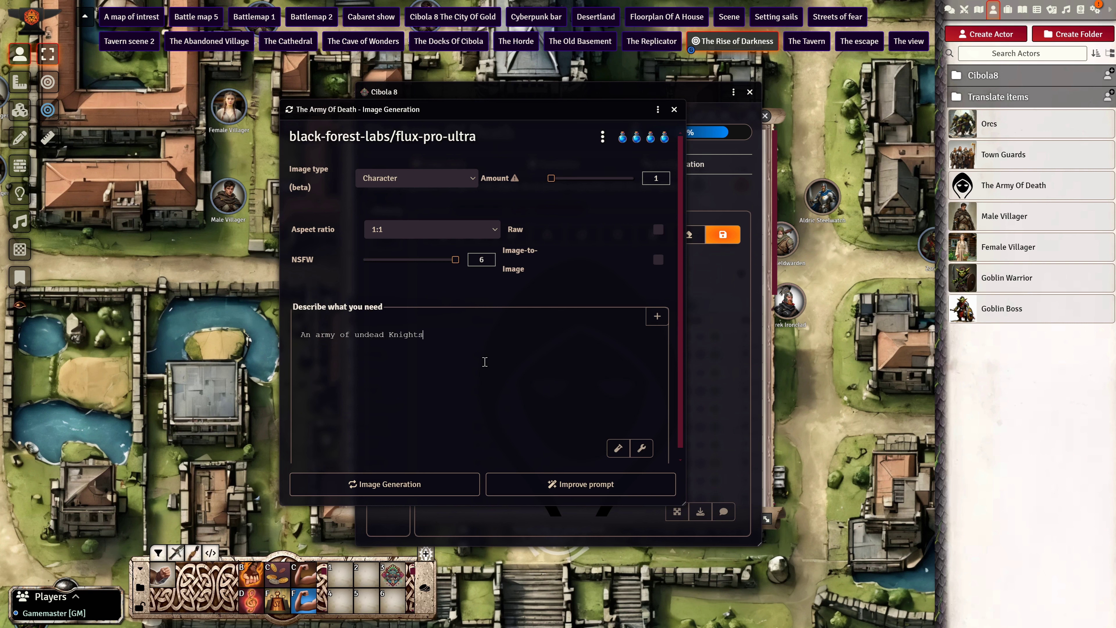
{"action": "left_click", "coordinate": [578, 485]}
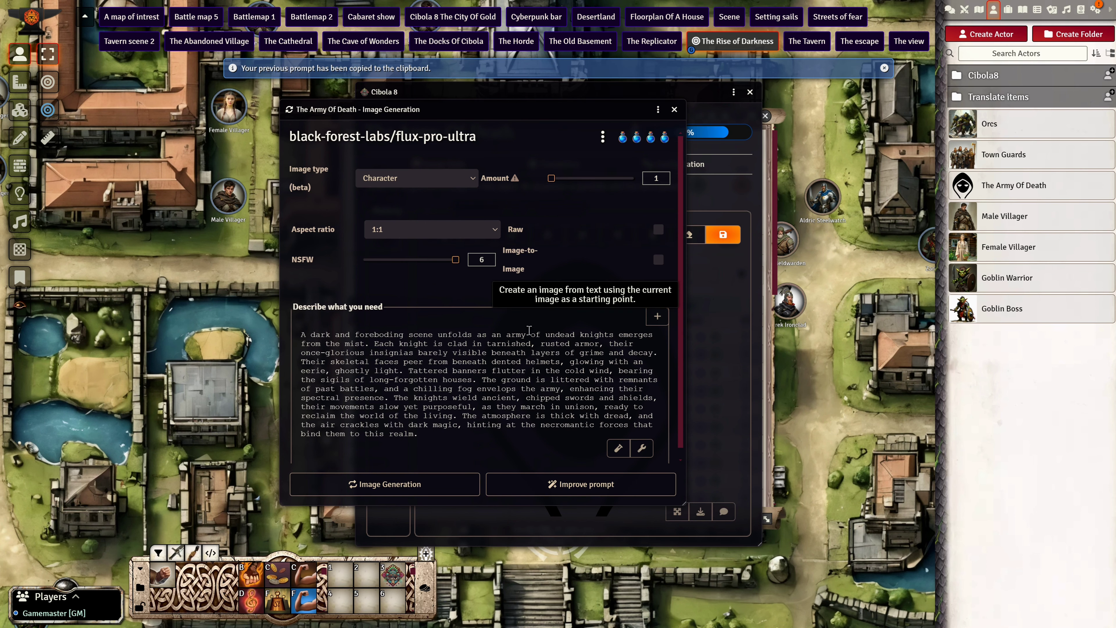
Set the image amount to 3, generate the images, and arrange the generation and image tools windows side by side.
{"action": "left_click_drag", "start_coordinate": [551, 178], "coordinate": [595, 179]}
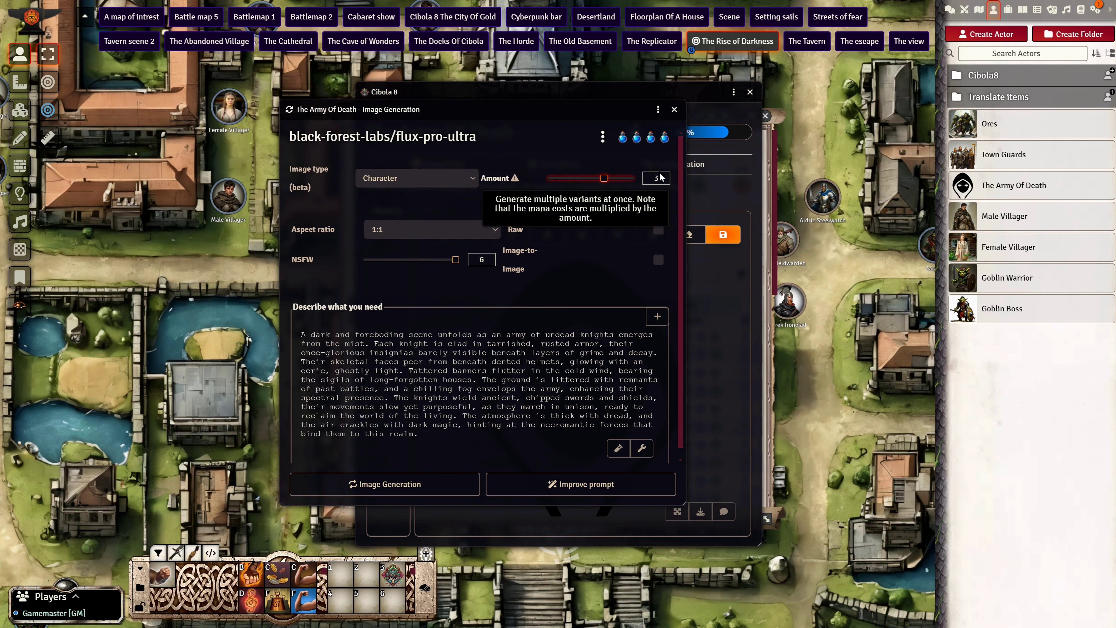
{"action": "left_click", "coordinate": [395, 494]}
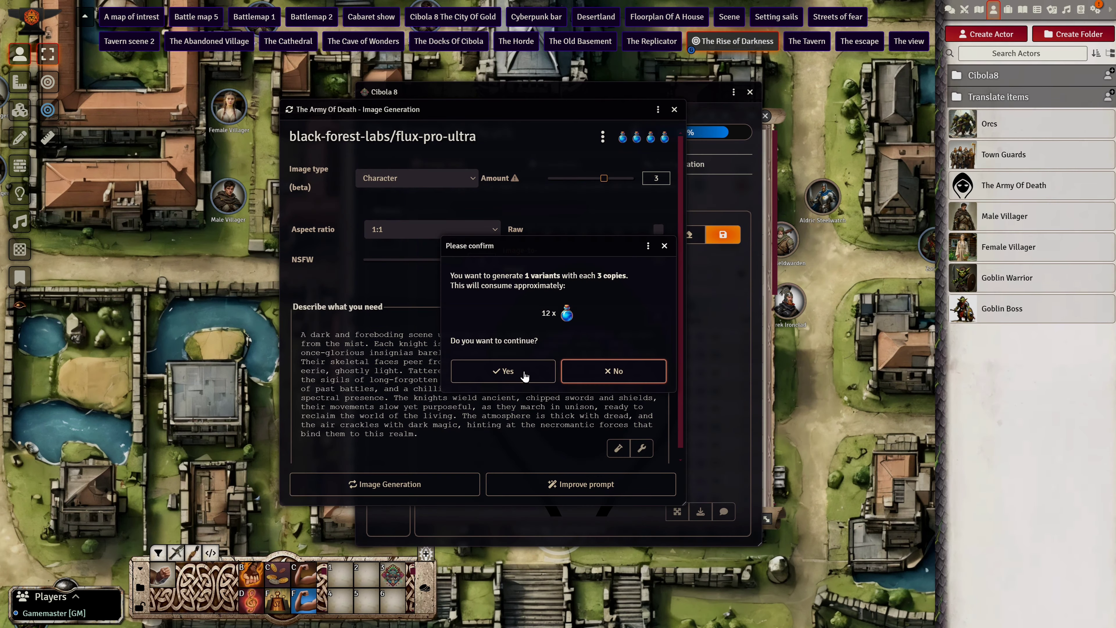
{"action": "left_click", "coordinate": [510, 372]}
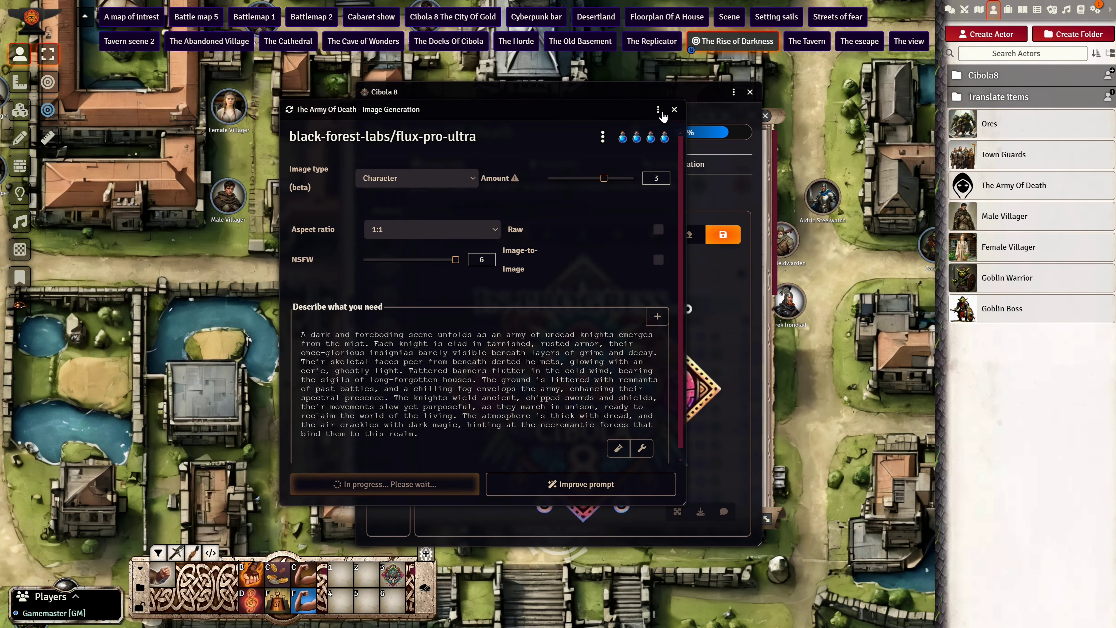
{"action": "left_click_drag", "start_coordinate": [496, 106], "coordinate": [623, 93]}
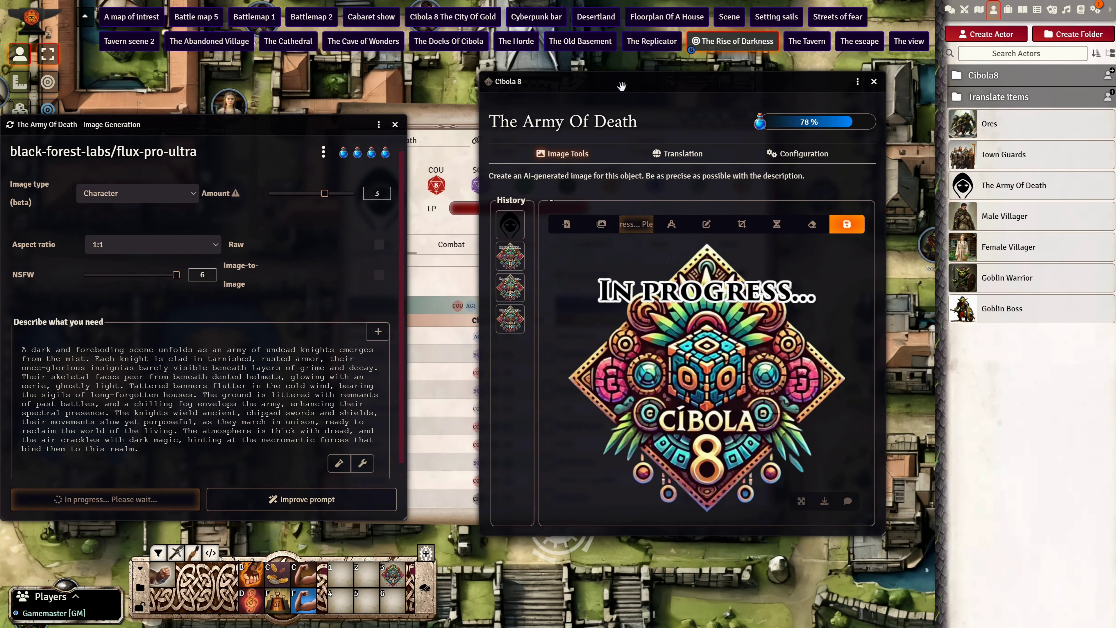
{"action": "left_click_drag", "start_coordinate": [329, 125], "coordinate": [405, 119]}
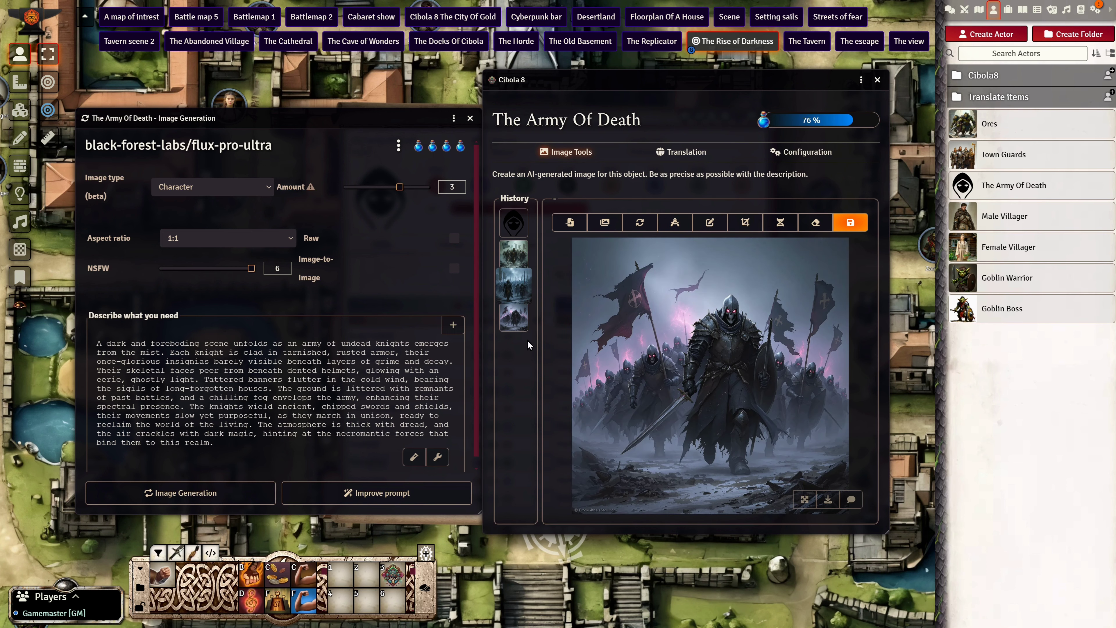
Compare the three generated army images and save the one with the hooded, red-eyed knight as the actor's image.
{"action": "left_click", "coordinate": [522, 294]}
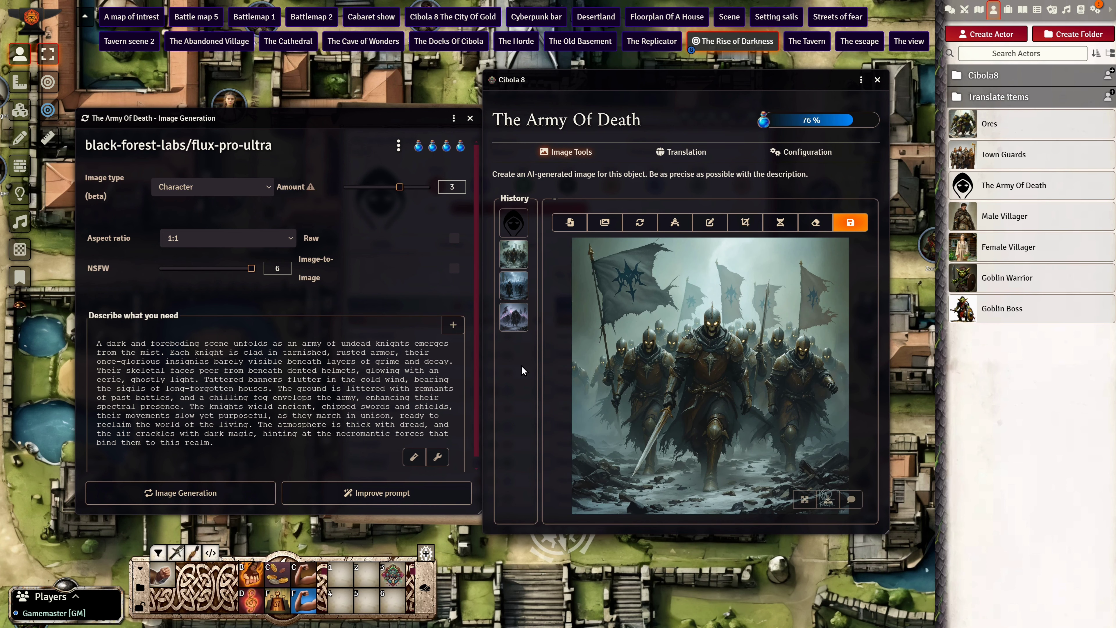
{"action": "left_click", "coordinate": [515, 291]}
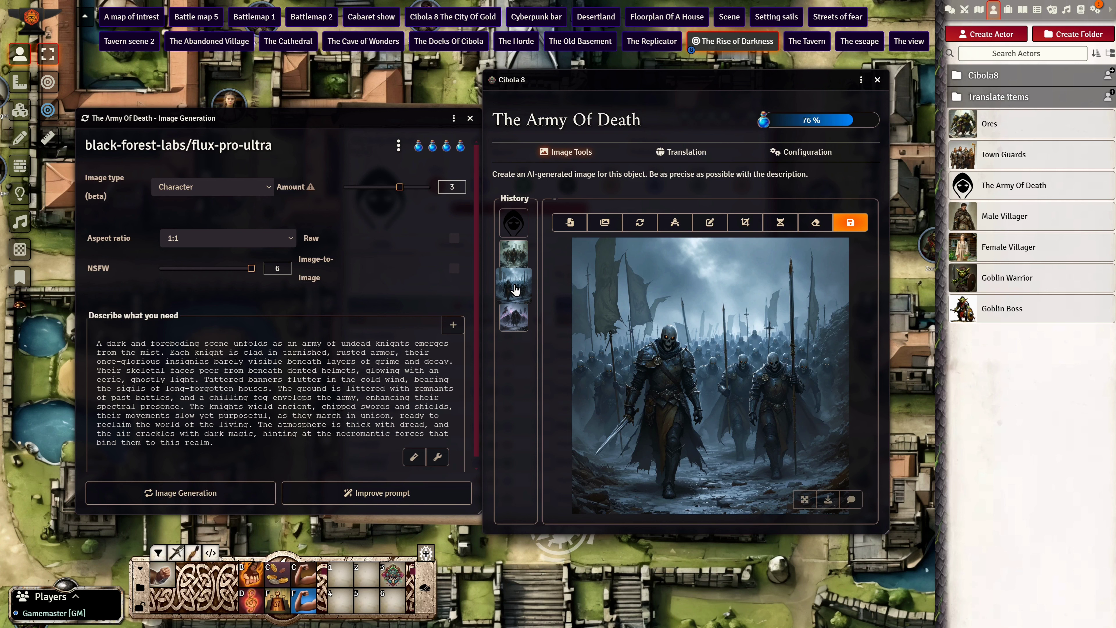
{"action": "left_click", "coordinate": [503, 259]}
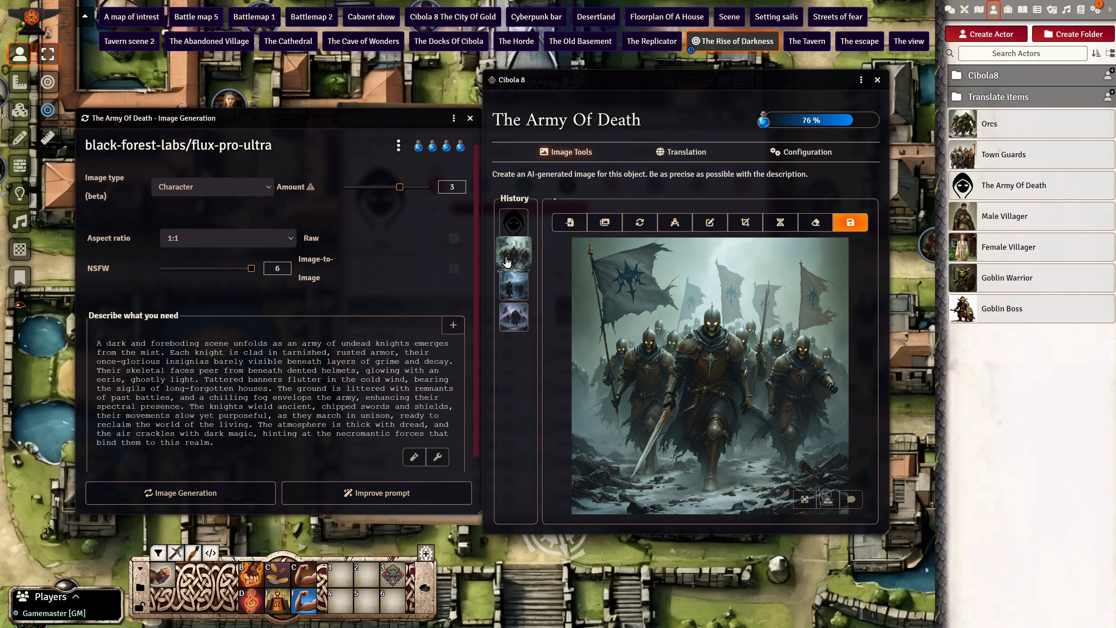
{"action": "left_click", "coordinate": [517, 289]}
{"action": "left_click", "coordinate": [516, 319]}
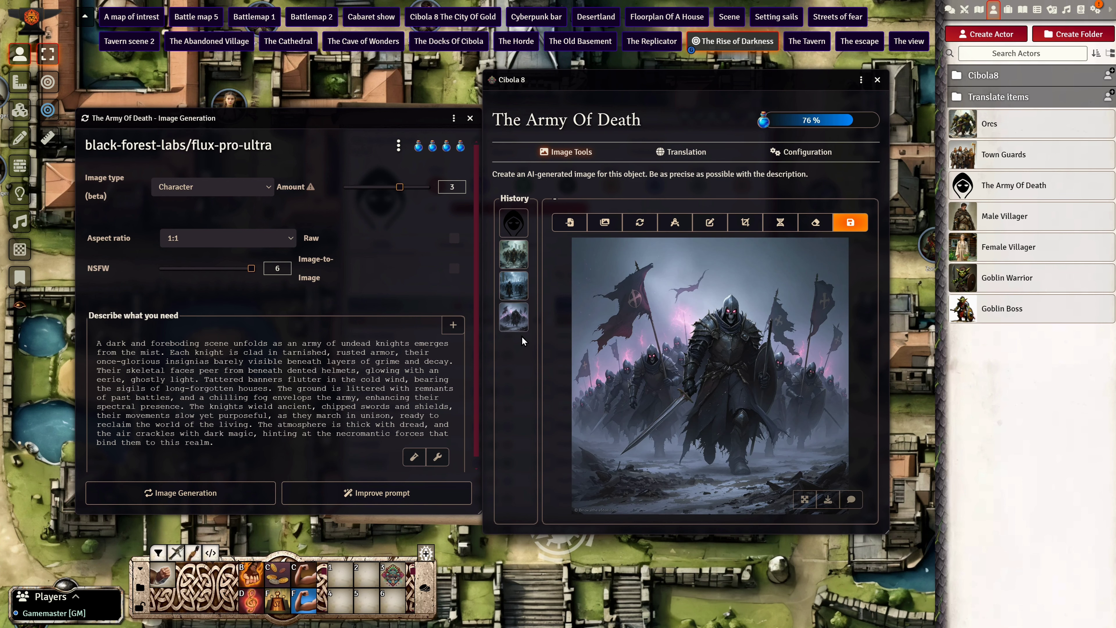
{"action": "left_click", "coordinate": [515, 288]}
{"action": "left_click", "coordinate": [517, 255]}
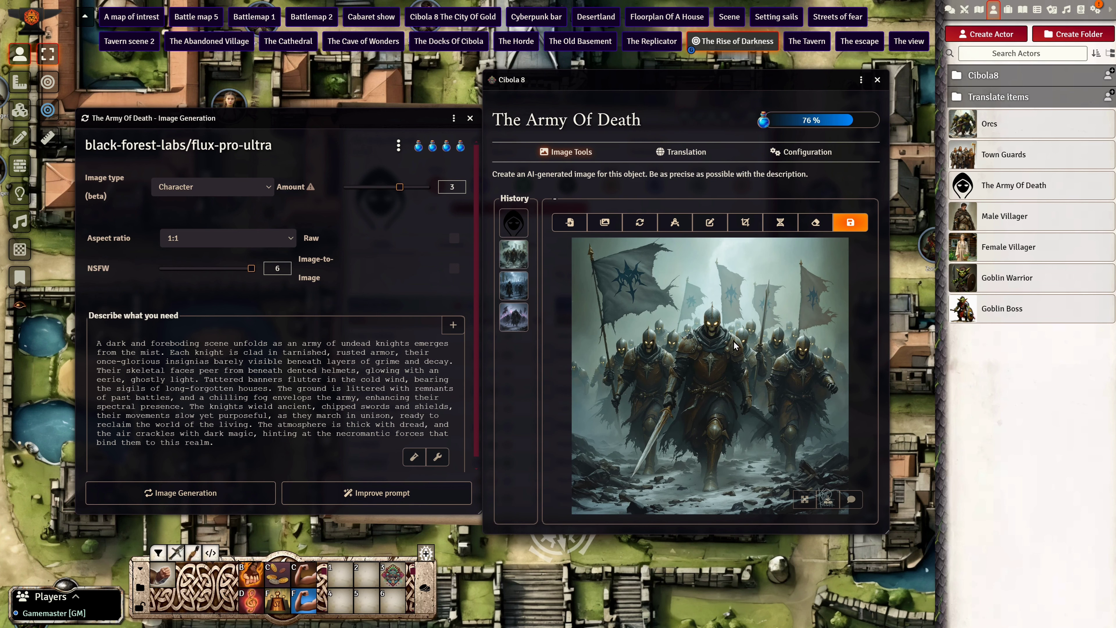
{"action": "left_click", "coordinate": [514, 318]}
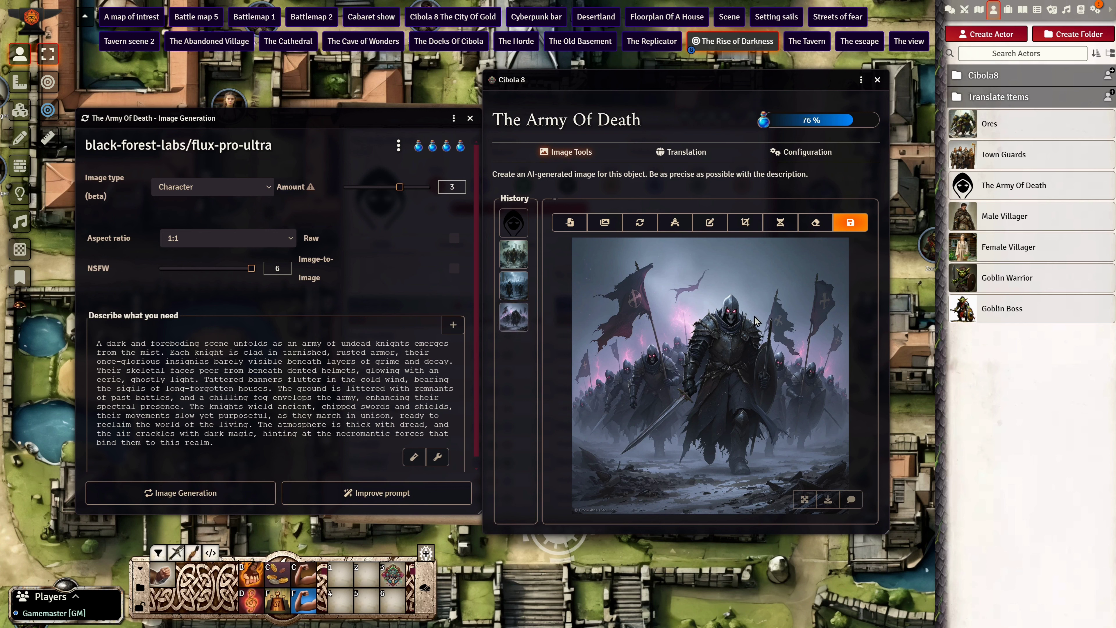
{"action": "left_click", "coordinate": [857, 226]}
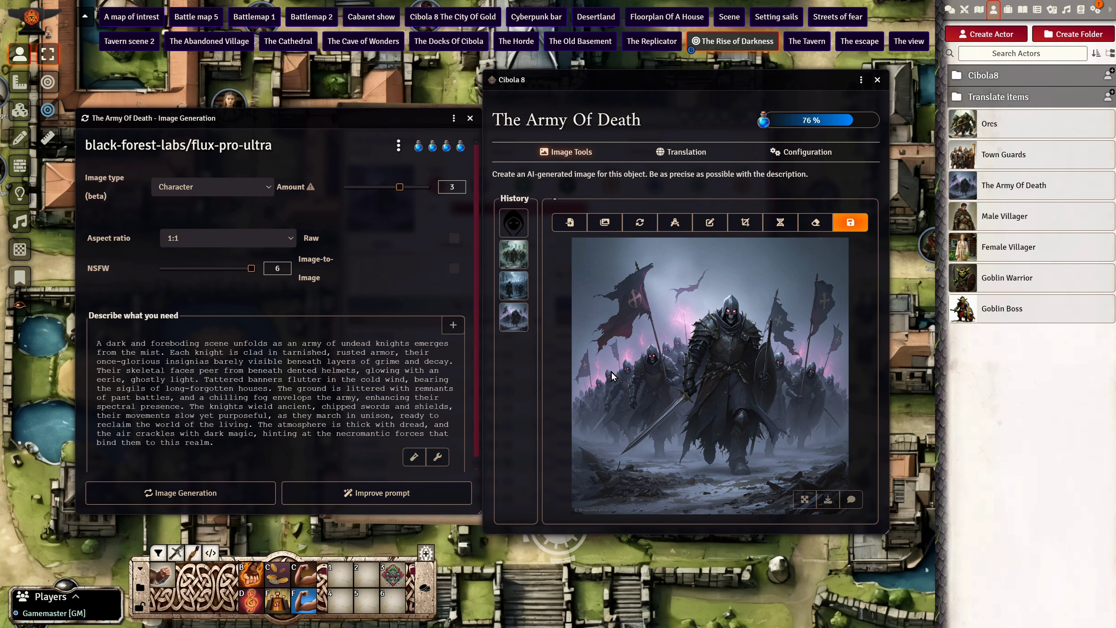
Open a fresh image generation form for The Army Of Death with NSFW set to 6, and close the actor sheet.
{"action": "left_click", "coordinate": [470, 119]}
{"action": "left_click_drag", "start_coordinate": [680, 79], "coordinate": [532, 62]}
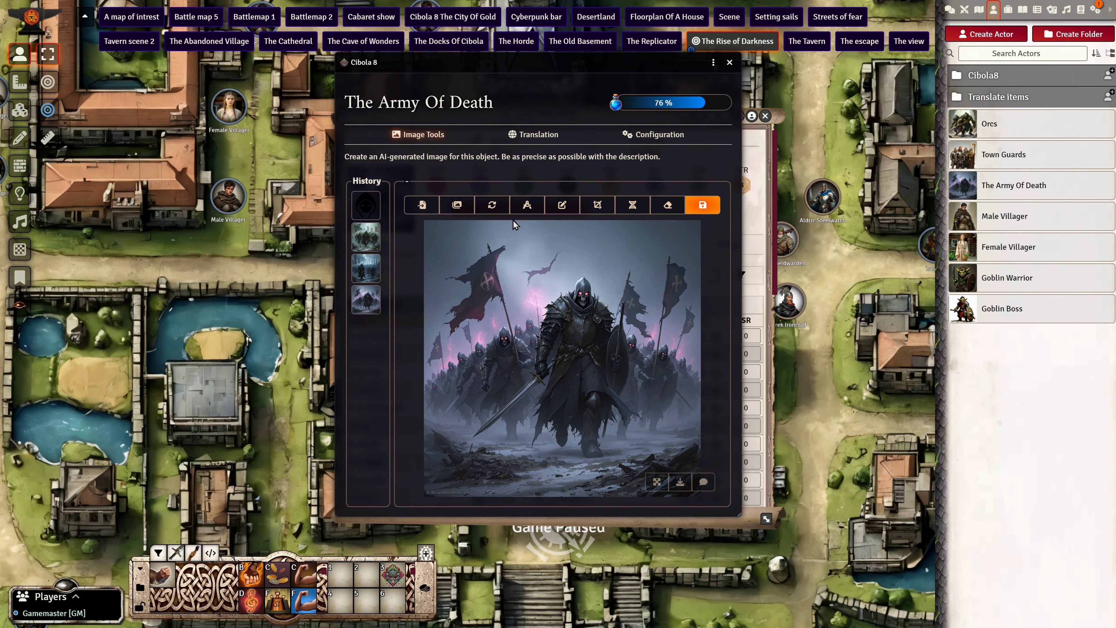
{"action": "left_click", "coordinate": [490, 206]}
{"action": "left_click_drag", "start_coordinate": [252, 129], "coordinate": [455, 81]}
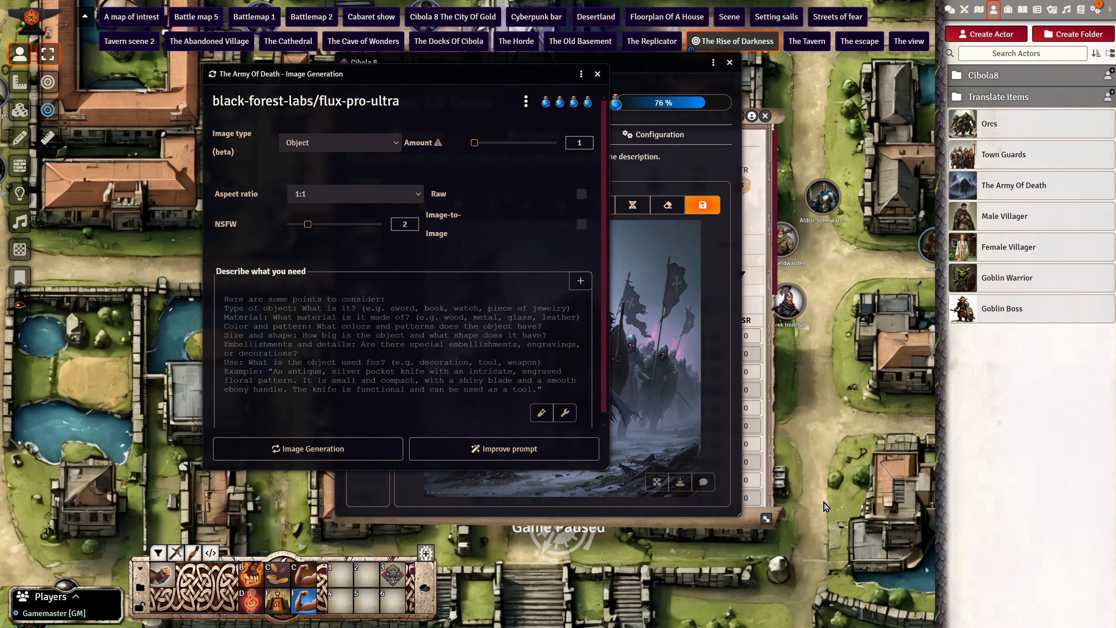
{"action": "left_click_drag", "start_coordinate": [607, 468], "coordinate": [585, 287]}
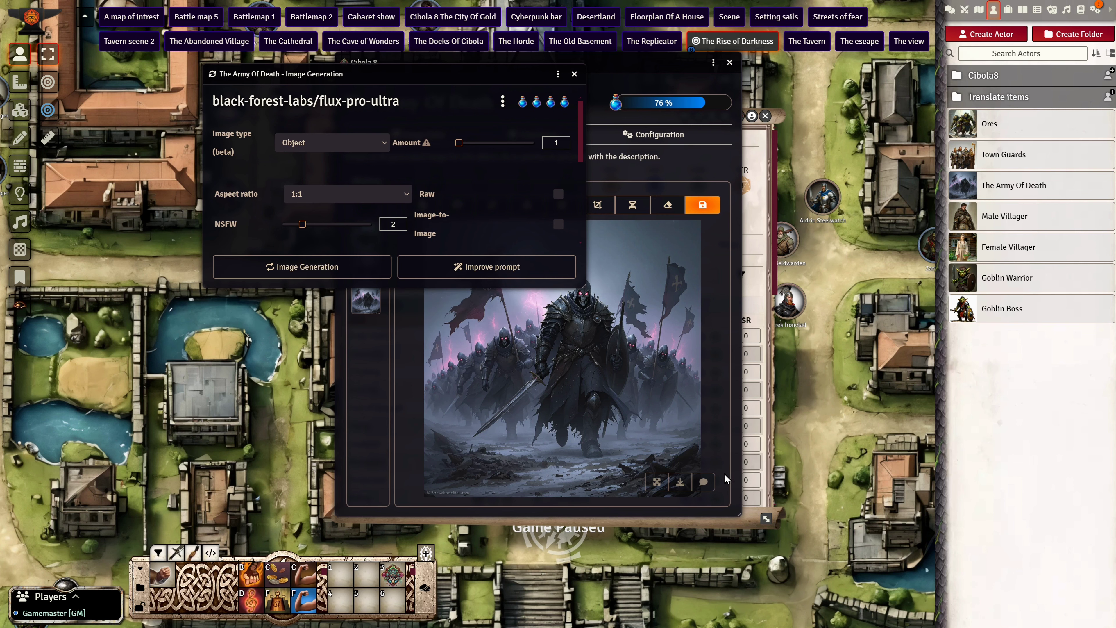
{"action": "left_click", "coordinate": [749, 499]}
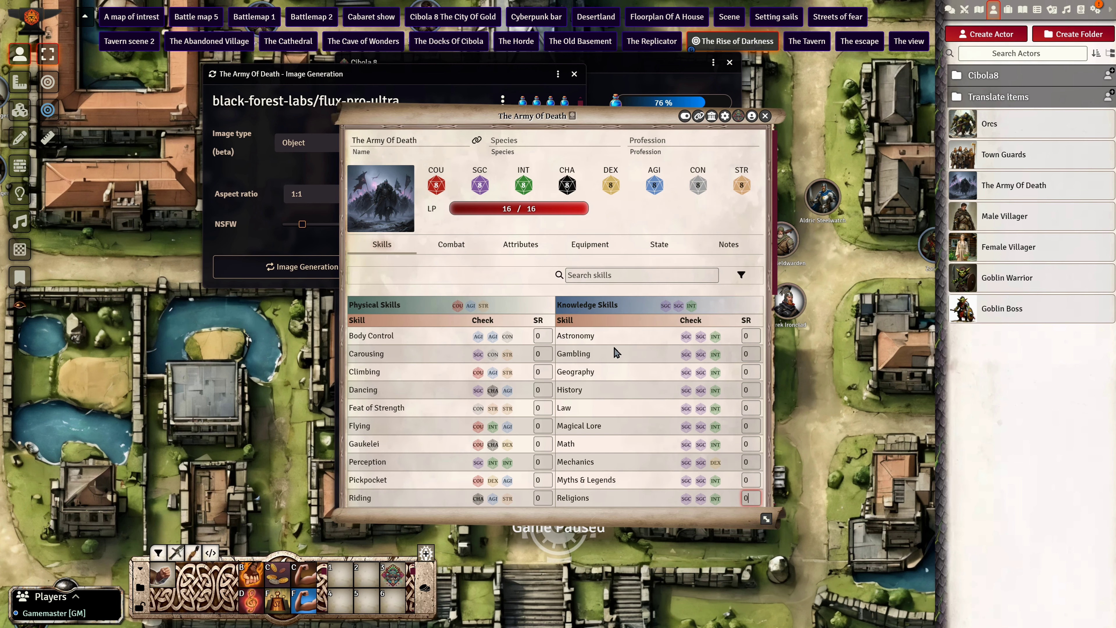
{"action": "left_click", "coordinate": [765, 116]}
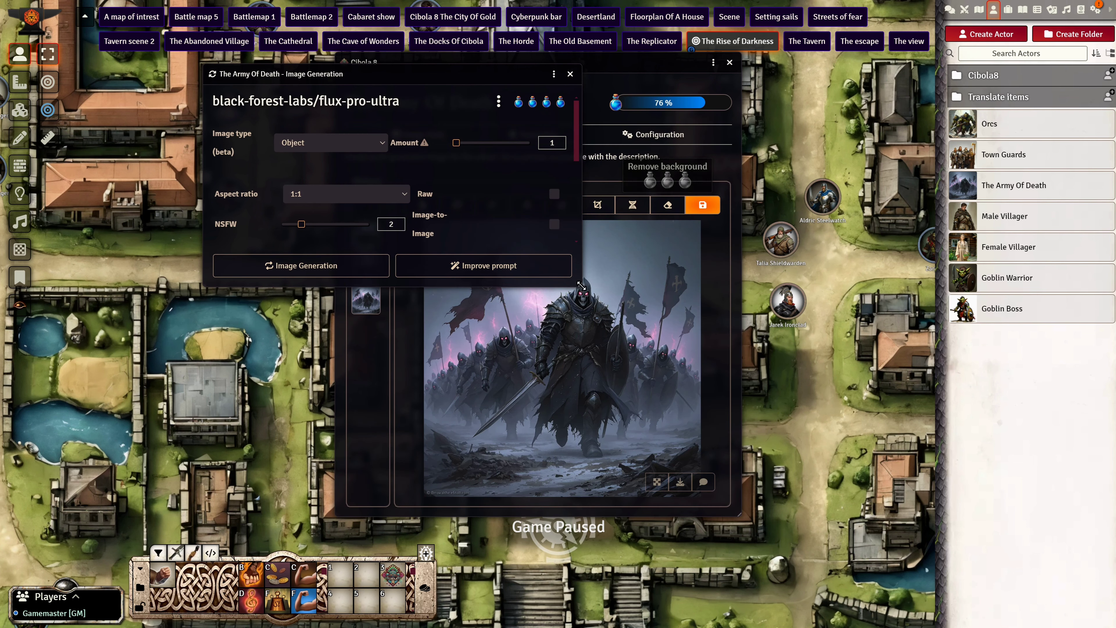
{"action": "left_click_drag", "start_coordinate": [585, 287], "coordinate": [807, 529]}
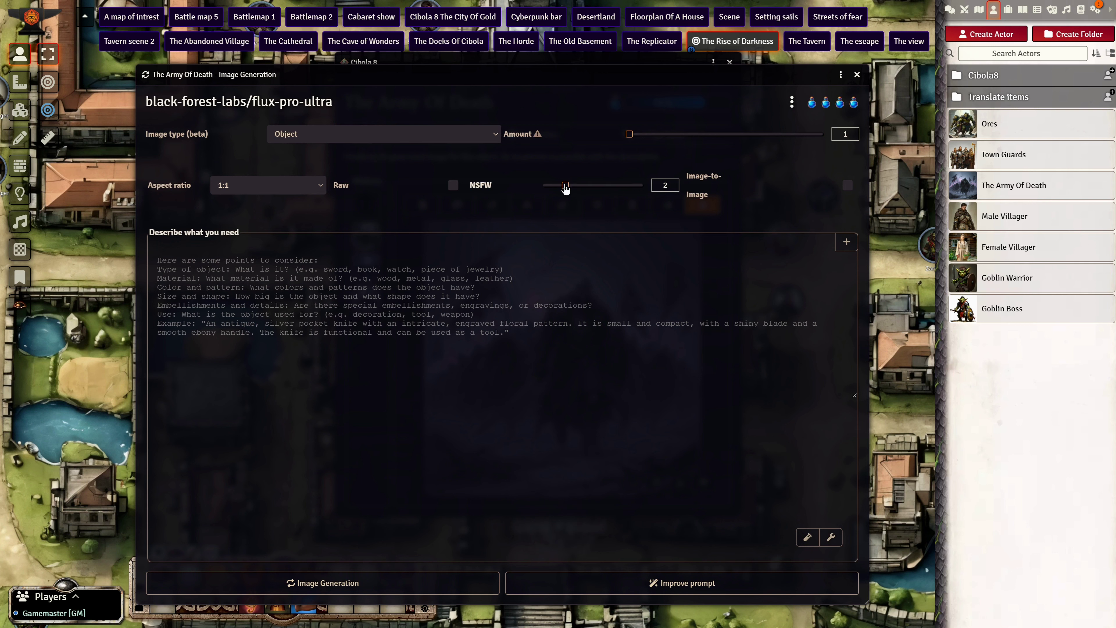
{"action": "left_click_drag", "start_coordinate": [565, 185], "coordinate": [651, 194]}
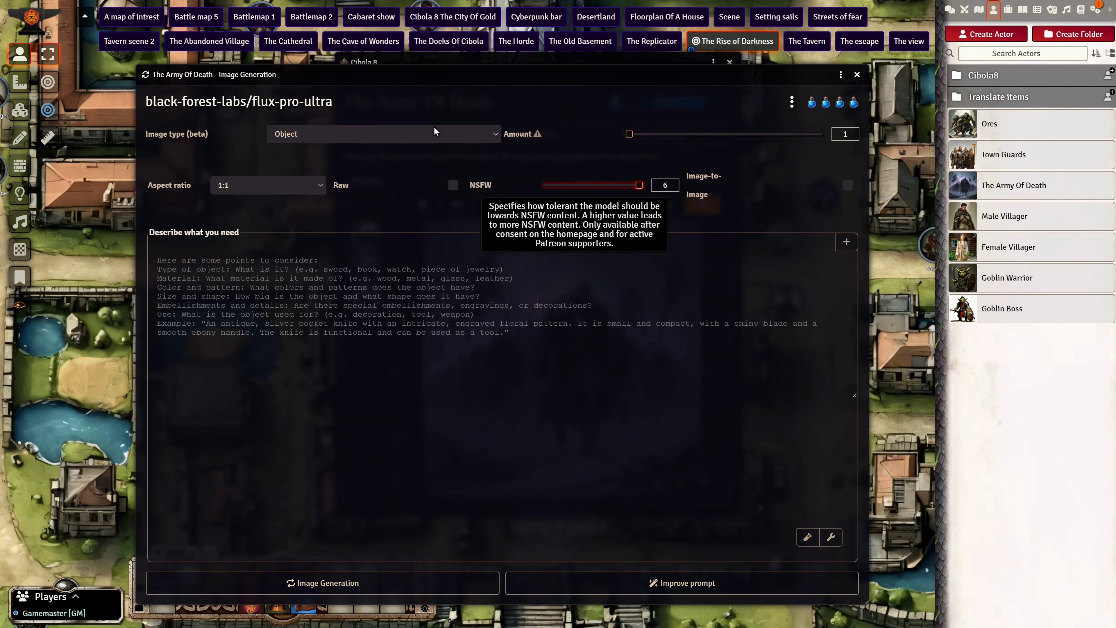
Create a set of 6 image prompts from the instruction "Units of an undead fantasy Army".
{"action": "left_click", "coordinate": [846, 243]}
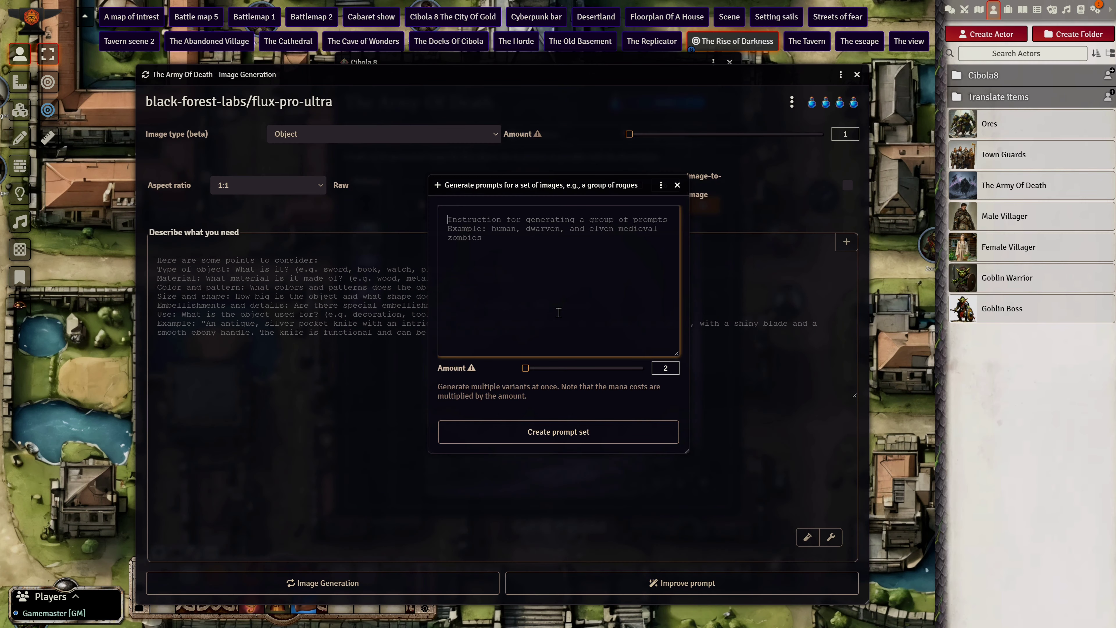
{"action": "type", "text": "Units of an undead fantasy Army"}
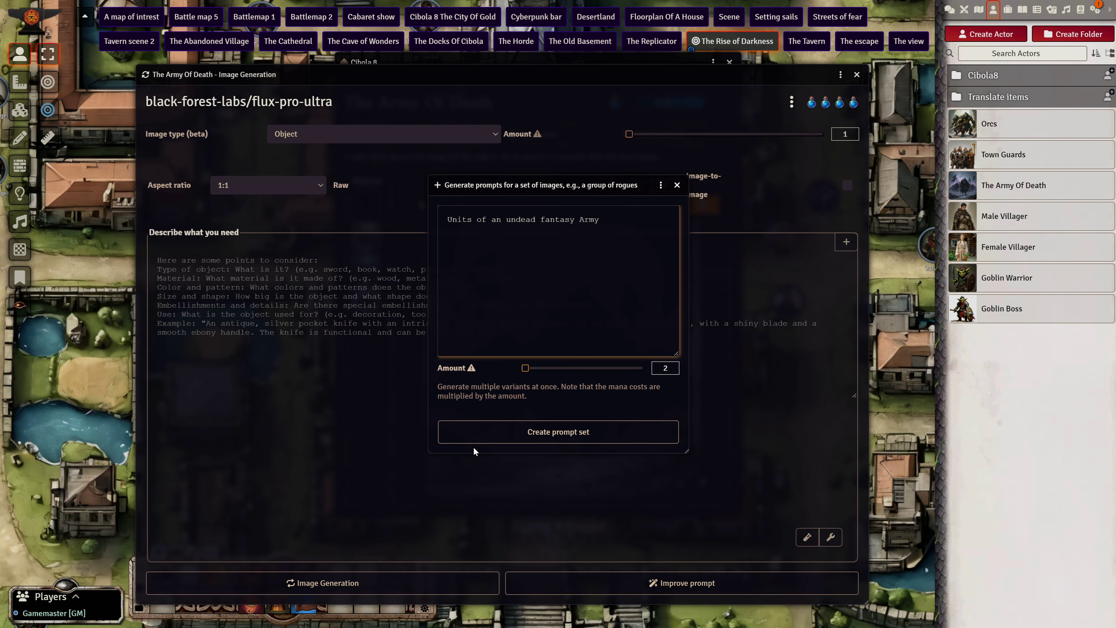
{"action": "left_click_drag", "start_coordinate": [525, 368], "coordinate": [642, 369]}
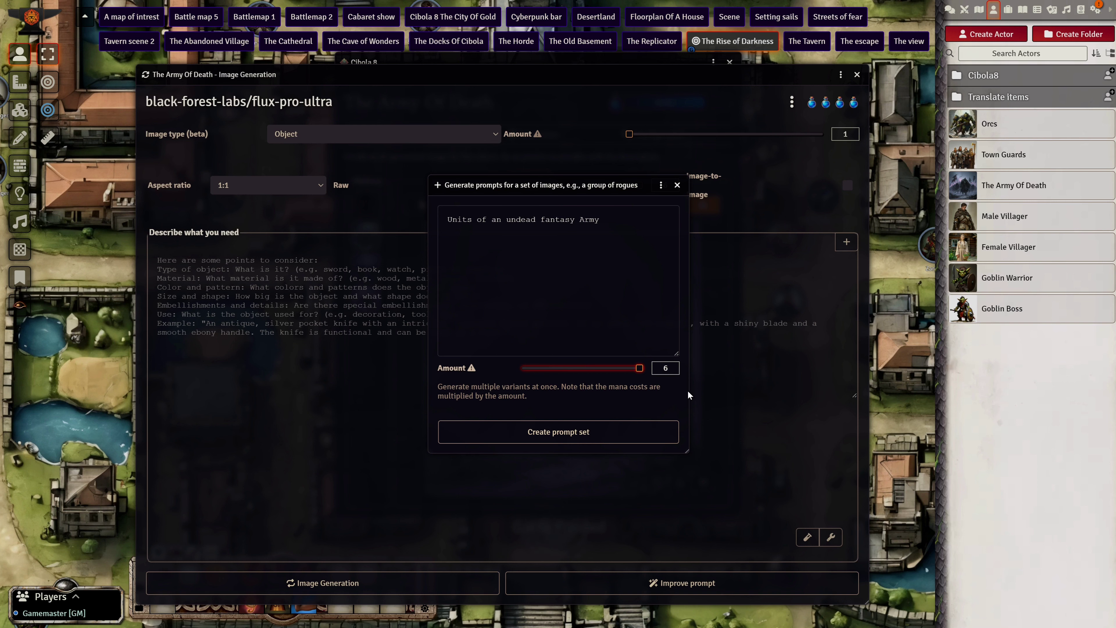
{"action": "left_click", "coordinate": [566, 435]}
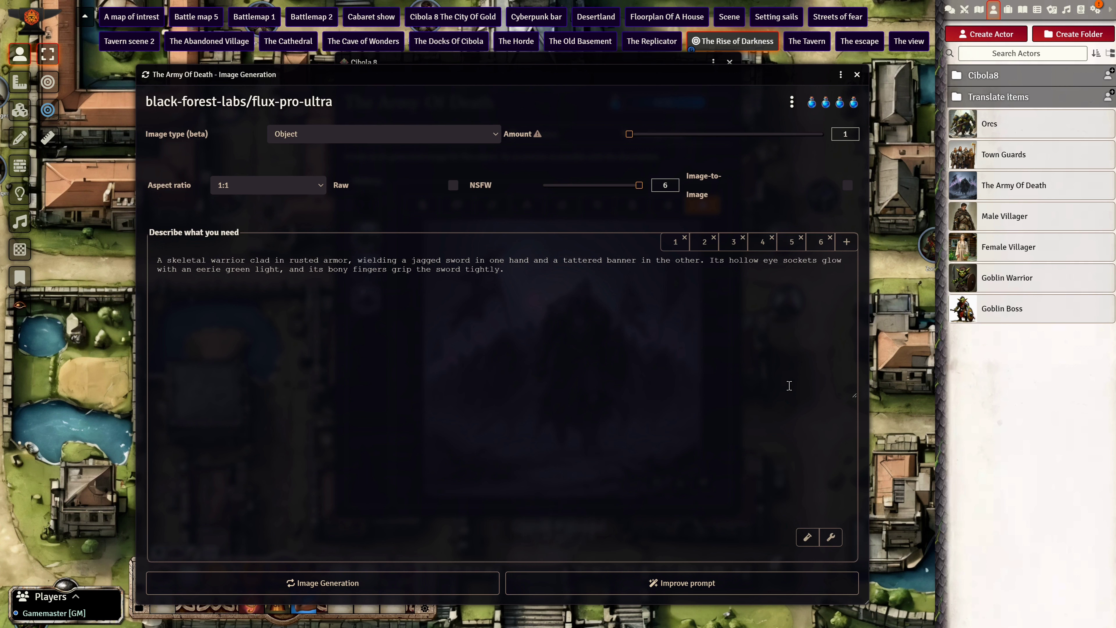
Read through each of the six prompts in the undead army set.
{"action": "left_click", "coordinate": [675, 248]}
{"action": "left_click", "coordinate": [704, 247]}
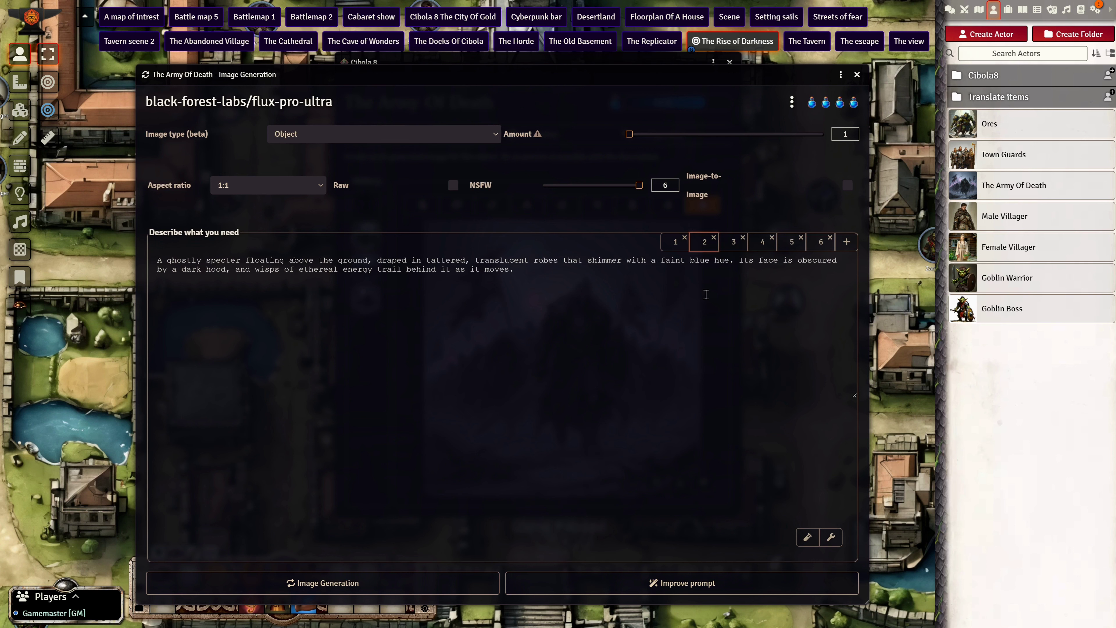
{"action": "left_click", "coordinate": [733, 246]}
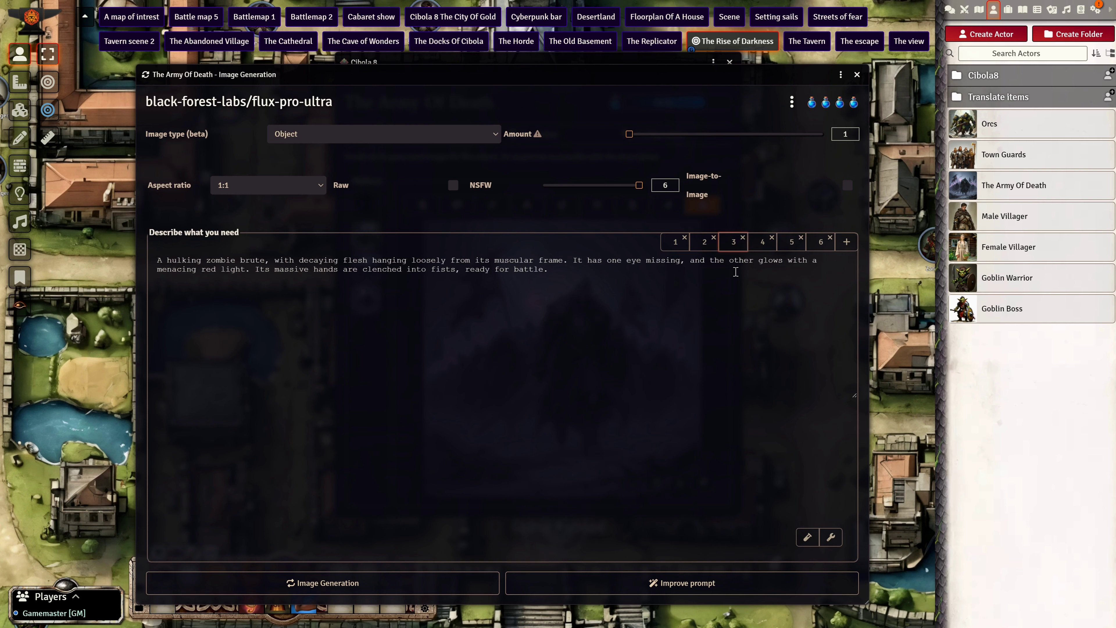
{"action": "left_click", "coordinate": [753, 247]}
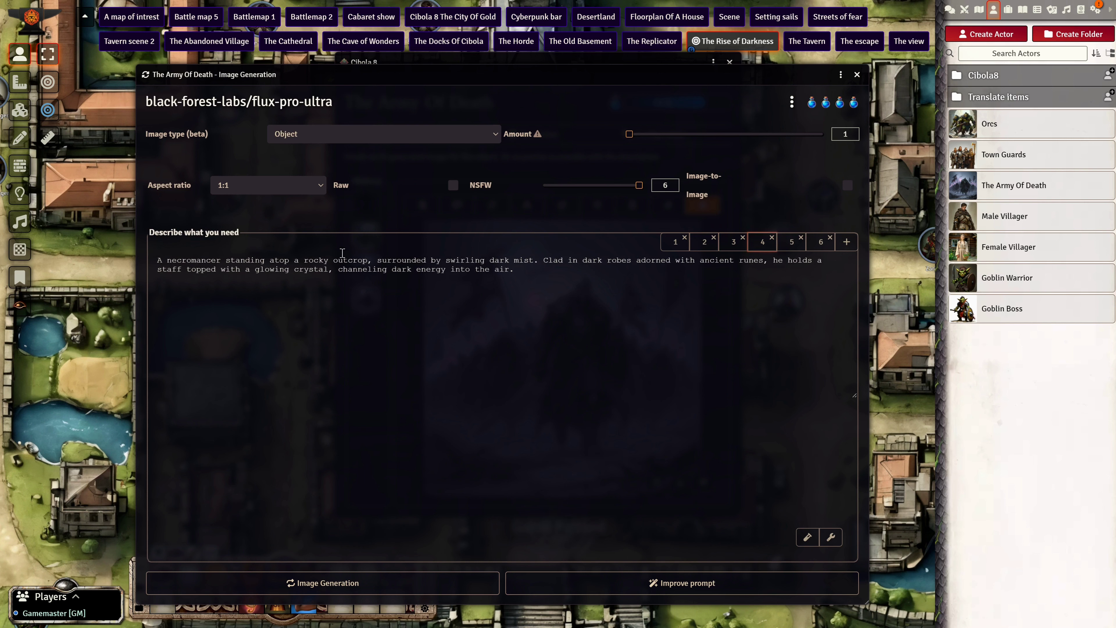
{"action": "left_click", "coordinate": [789, 246]}
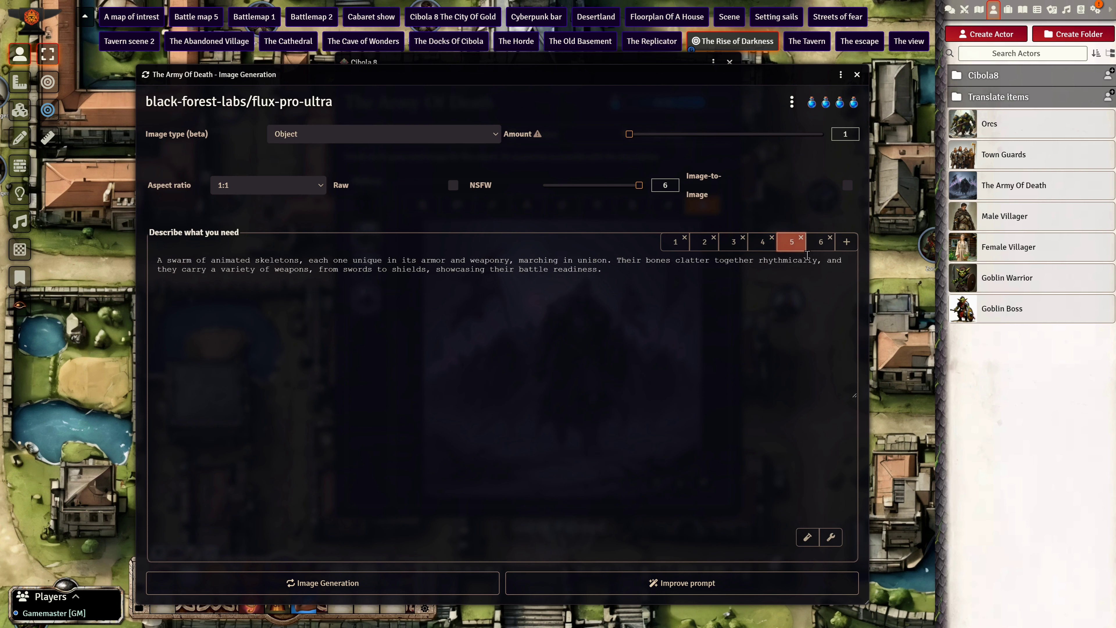
{"action": "left_click", "coordinate": [820, 247]}
Generate one image for each of the six prompts, and arrange the generation and image tools windows side by side.
{"action": "mouse_move", "coordinate": [631, 137]}
{"action": "left_mouse_down"}
{"action": "mouse_move", "coordinate": [756, 149]}
{"action": "mouse_move", "coordinate": [632, 139]}
{"action": "left_mouse_up"}
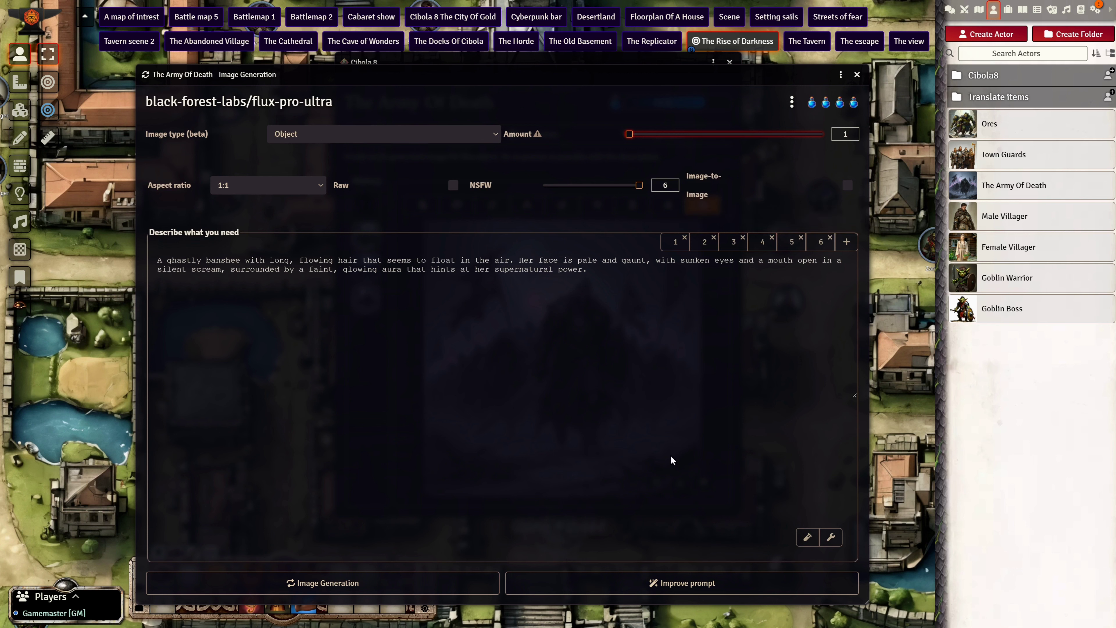
{"action": "left_click", "coordinate": [401, 587]}
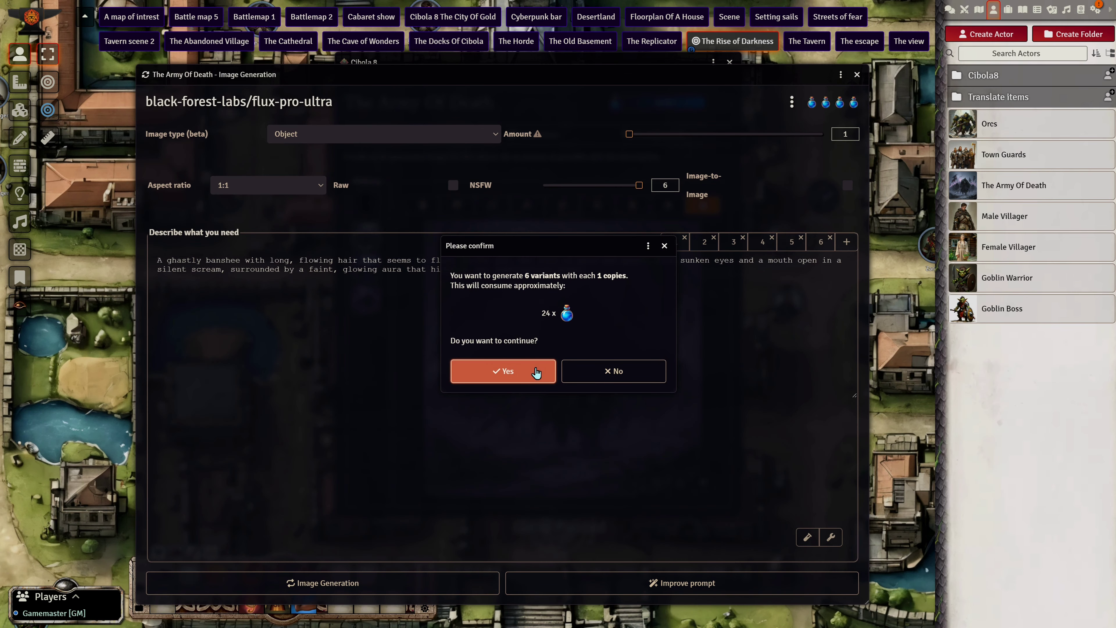
{"action": "key", "text": "Return"}
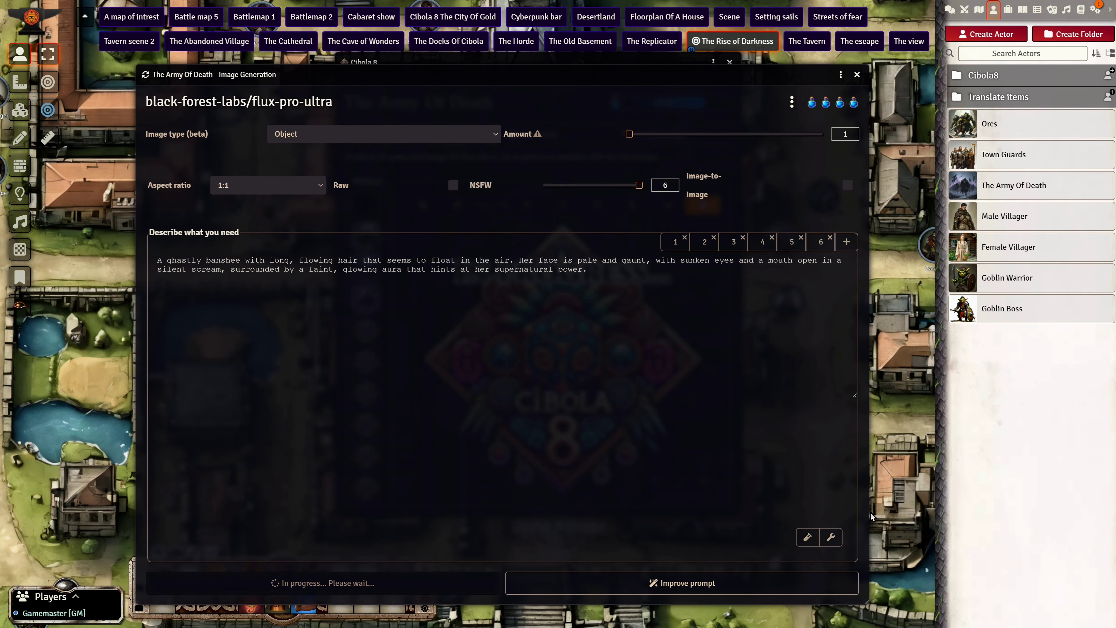
{"action": "left_click_drag", "start_coordinate": [865, 603], "coordinate": [326, 464]}
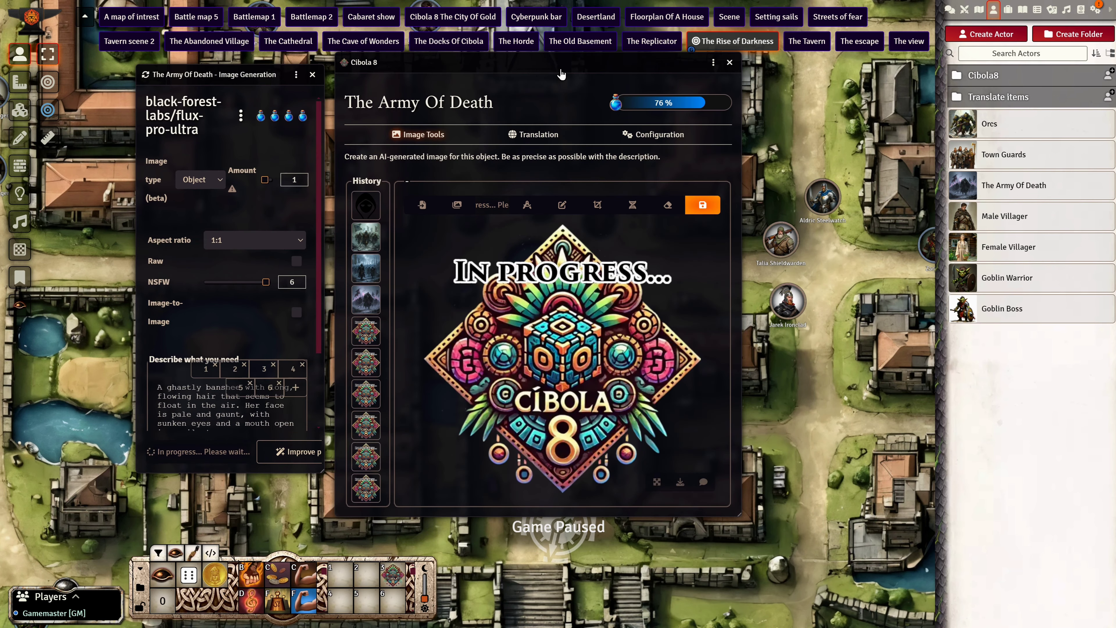
{"action": "left_click_drag", "start_coordinate": [561, 67], "coordinate": [673, 35]}
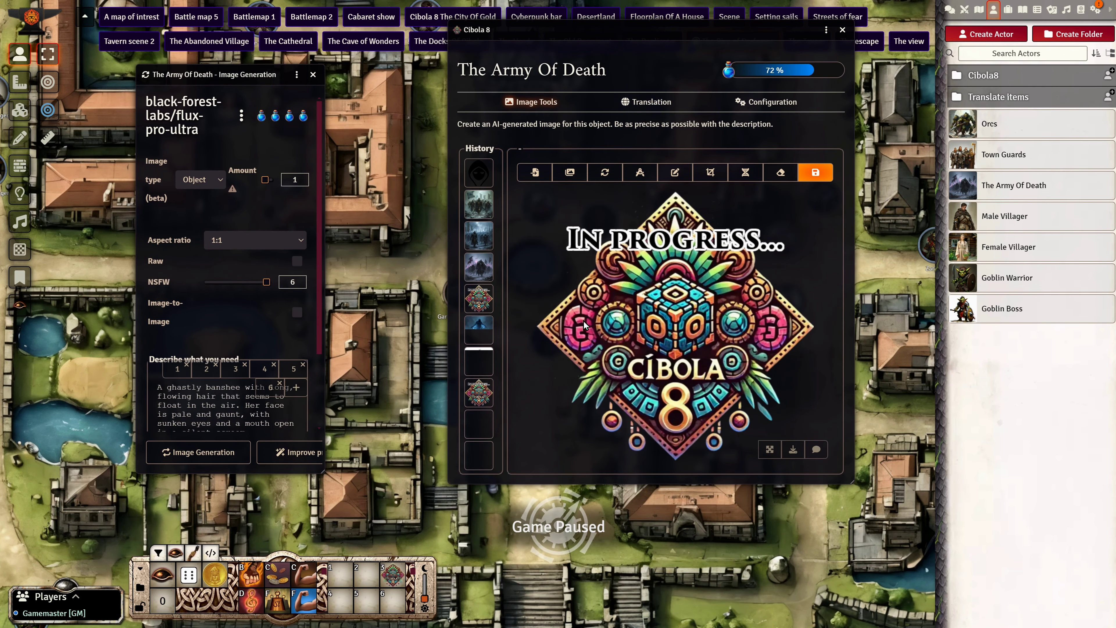
Examine the newly generated undead unit images in the history one by one.
{"action": "left_click", "coordinate": [478, 330]}
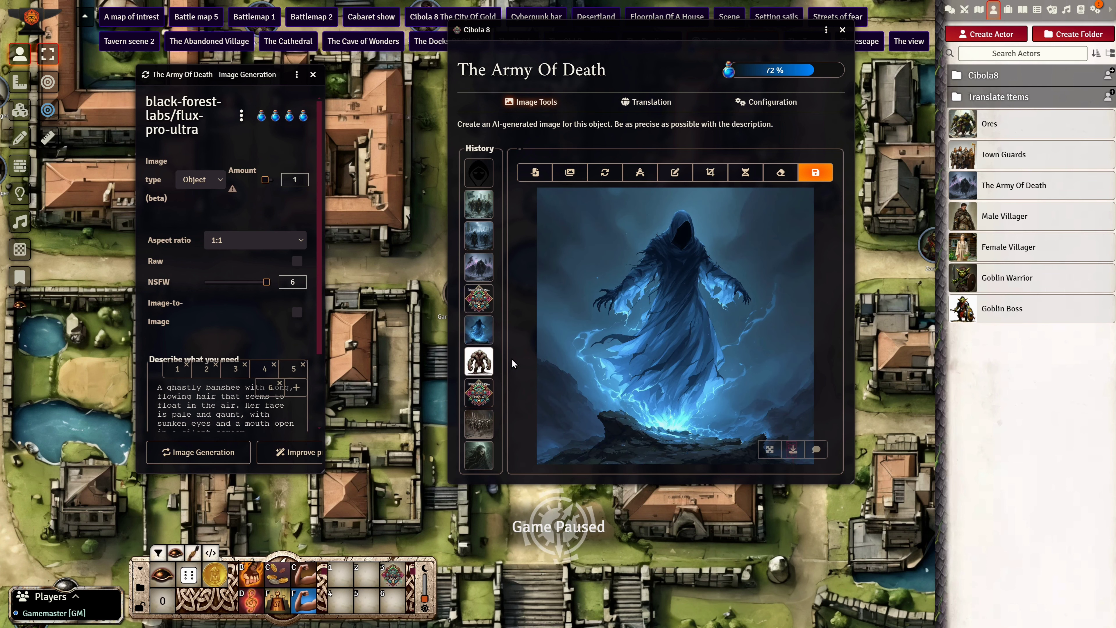
{"action": "left_click", "coordinate": [480, 361]}
{"action": "left_click", "coordinate": [483, 396]}
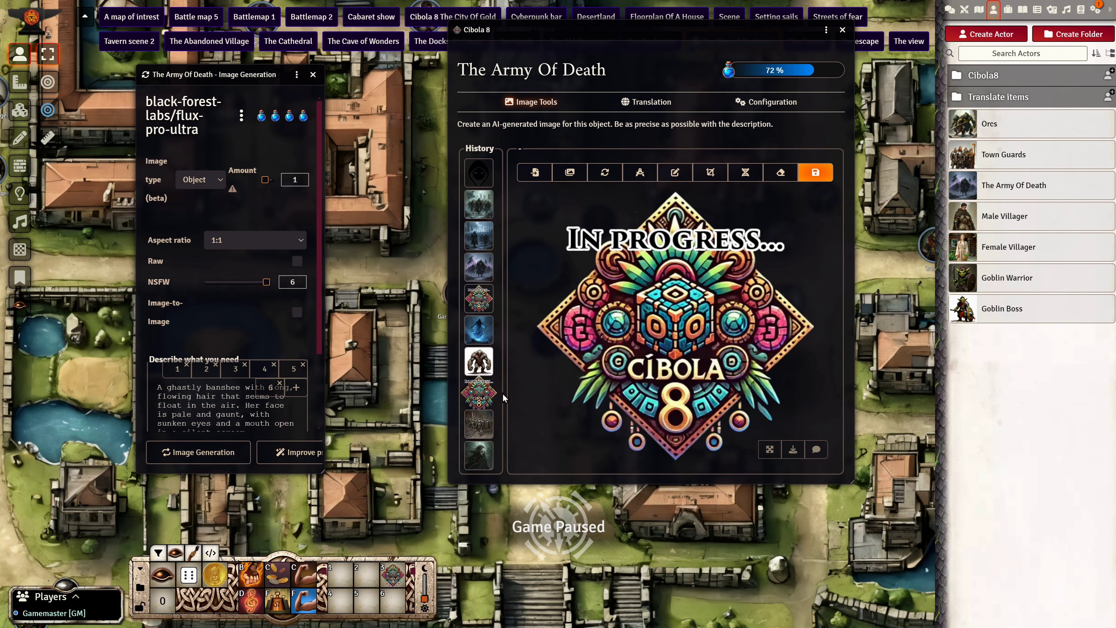
{"action": "left_click", "coordinate": [489, 434]}
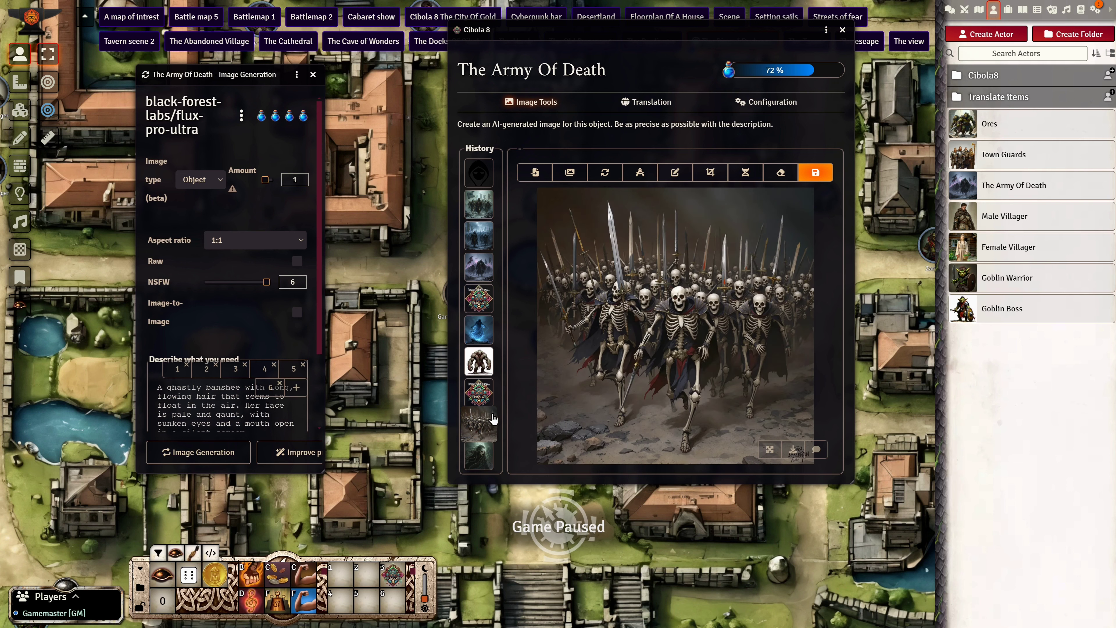
{"action": "left_click", "coordinate": [489, 447]}
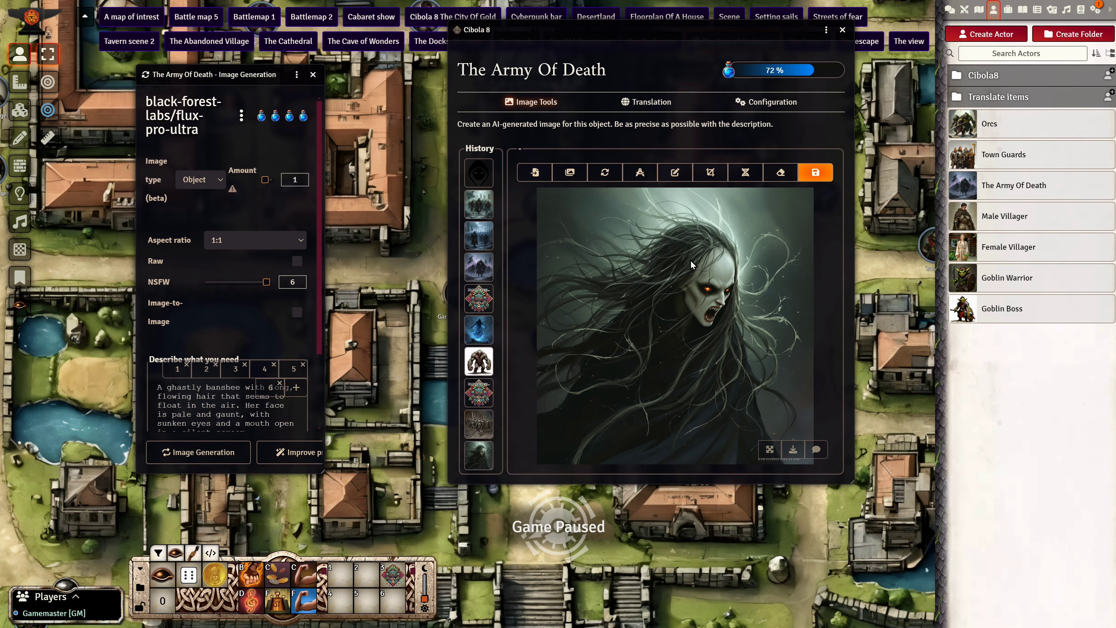
{"action": "left_click", "coordinate": [488, 423]}
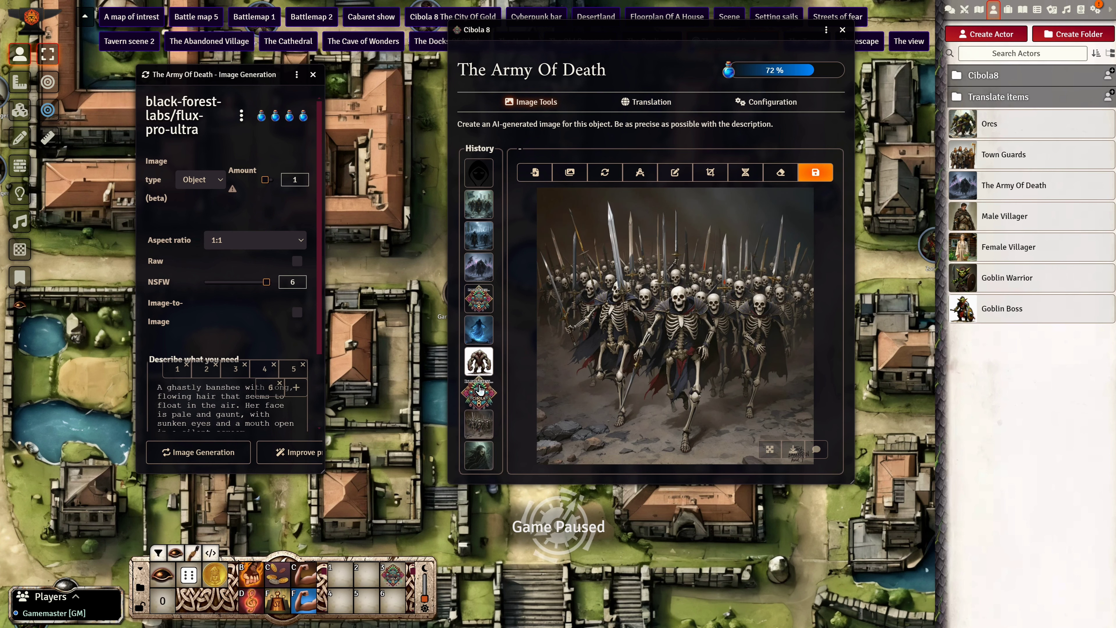
{"action": "left_click", "coordinate": [481, 391]}
{"action": "left_click", "coordinate": [488, 363]}
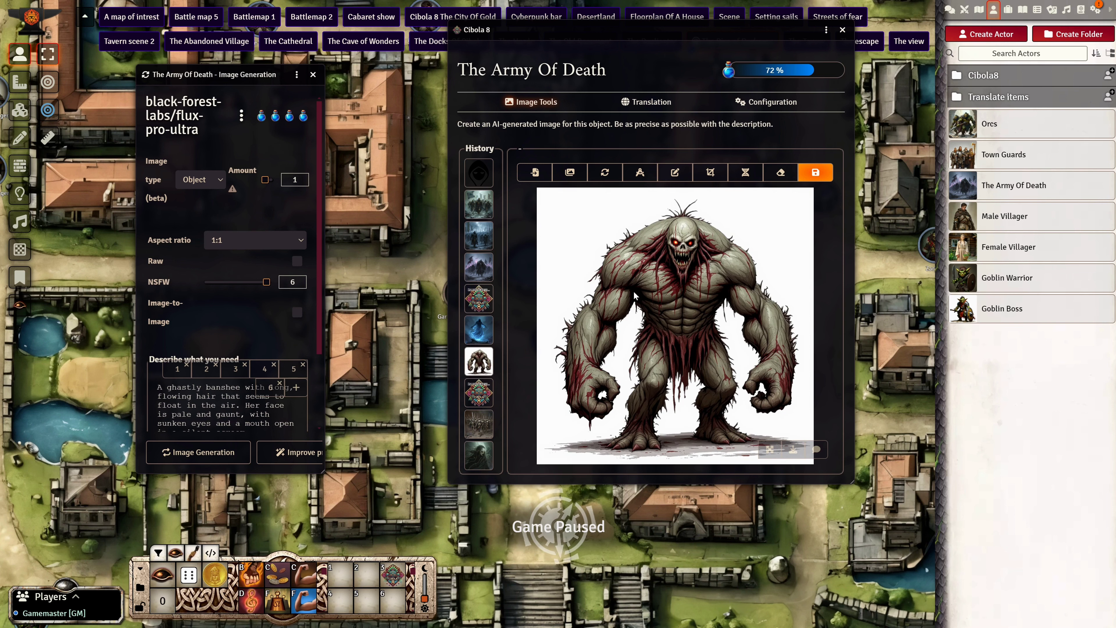
{"action": "left_click", "coordinate": [479, 329]}
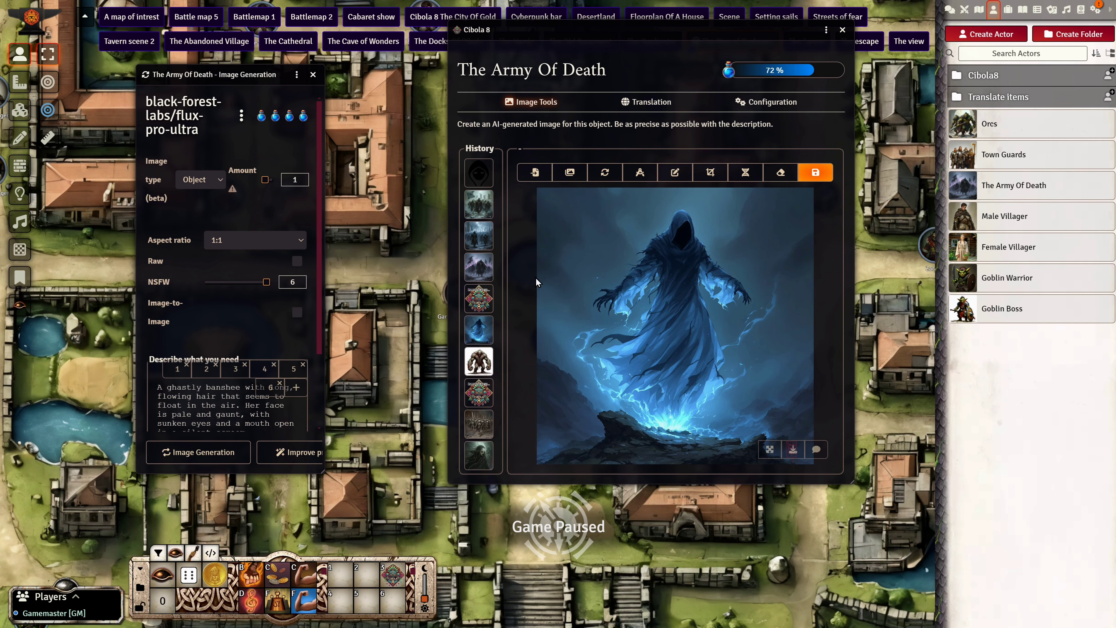
{"action": "left_click", "coordinate": [482, 298]}
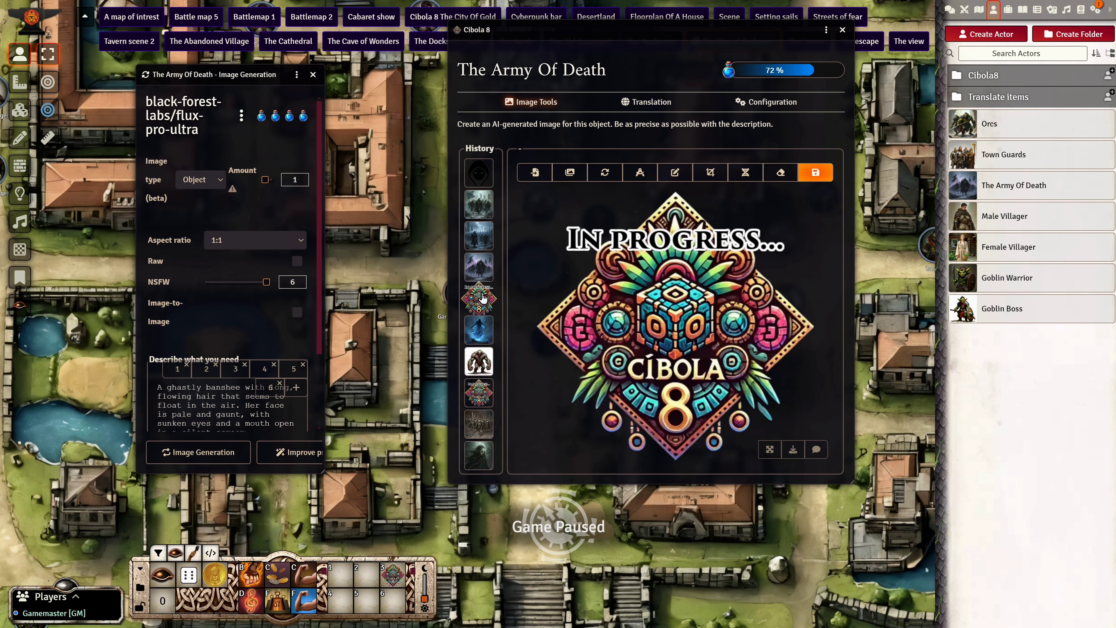
{"action": "left_click", "coordinate": [479, 360]}
Open the Token-Revolver setup for the generated images and examine its configuration and token variants.
{"action": "mouse_move", "coordinate": [823, 173]}
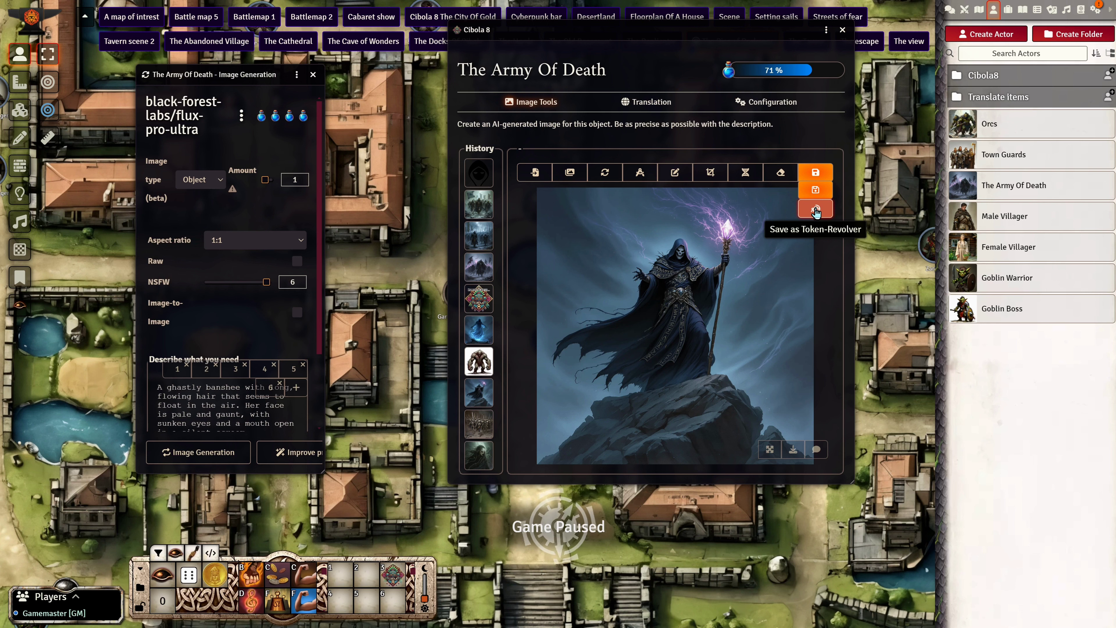
{"action": "left_click", "coordinate": [797, 212]}
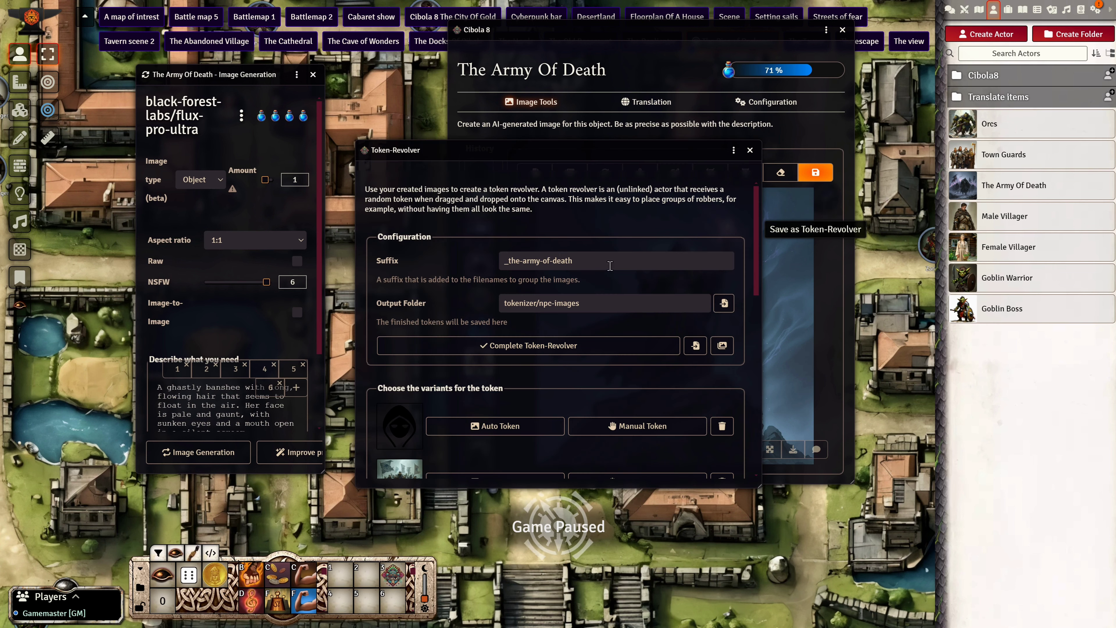
{"action": "scroll", "coordinate": [501, 277], "scroll_direction": "down", "scroll_amount": 4}
{"action": "scroll", "coordinate": [457, 290], "scroll_direction": "down", "scroll_amount": 7}
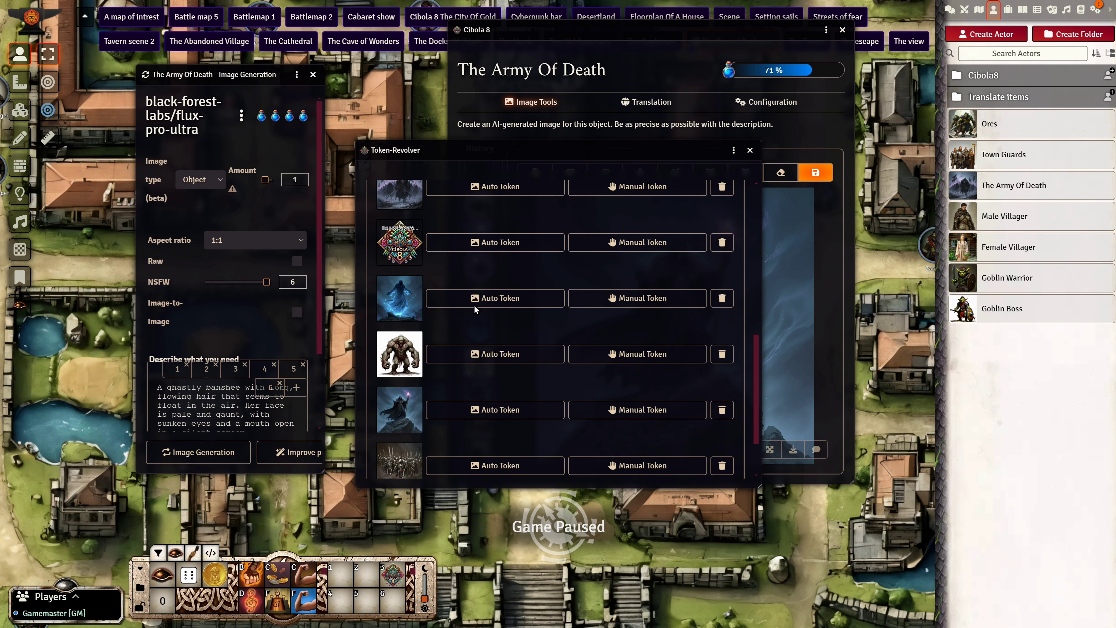
{"action": "scroll", "coordinate": [526, 373], "scroll_direction": "up", "scroll_amount": 8}
{"action": "scroll", "coordinate": [526, 372], "scroll_direction": "up", "scroll_amount": 3}
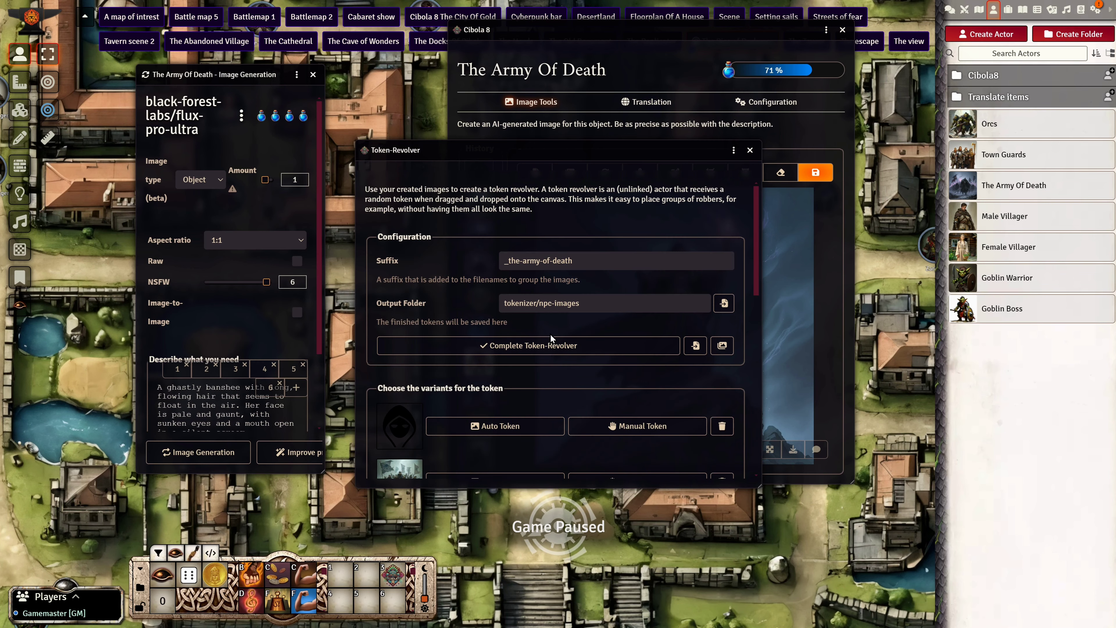
{"action": "scroll", "coordinate": [506, 374], "scroll_direction": "down", "scroll_amount": 6}
{"action": "scroll", "coordinate": [481, 394], "scroll_direction": "up", "scroll_amount": 6}
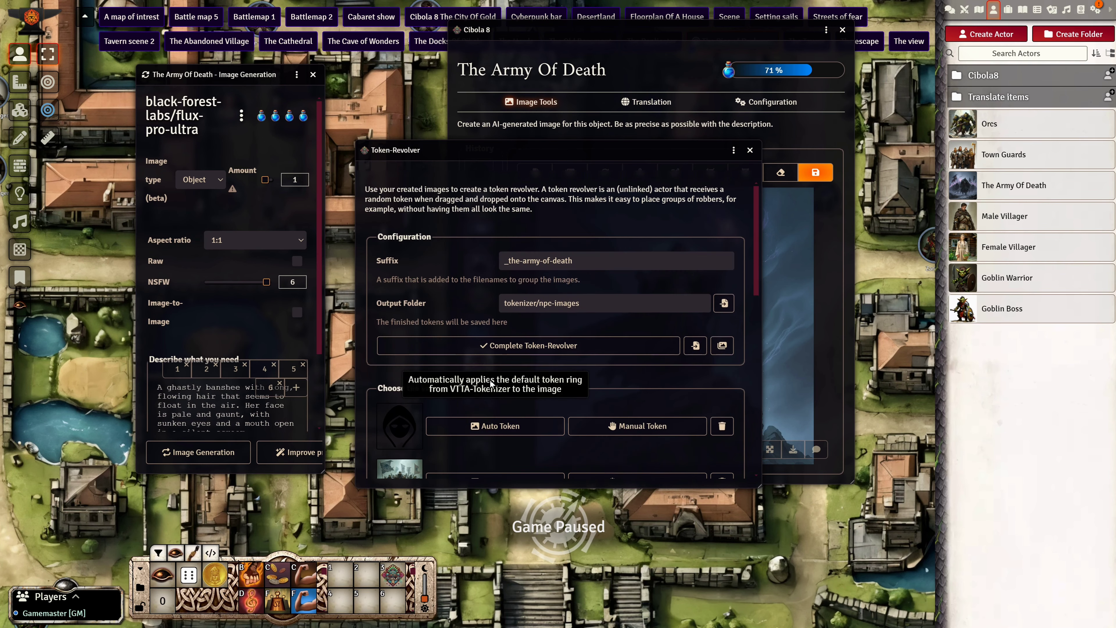
Add the undead hound in a graveyard from the community gallery to the Token-Revolver variants.
{"action": "left_click", "coordinate": [723, 346]}
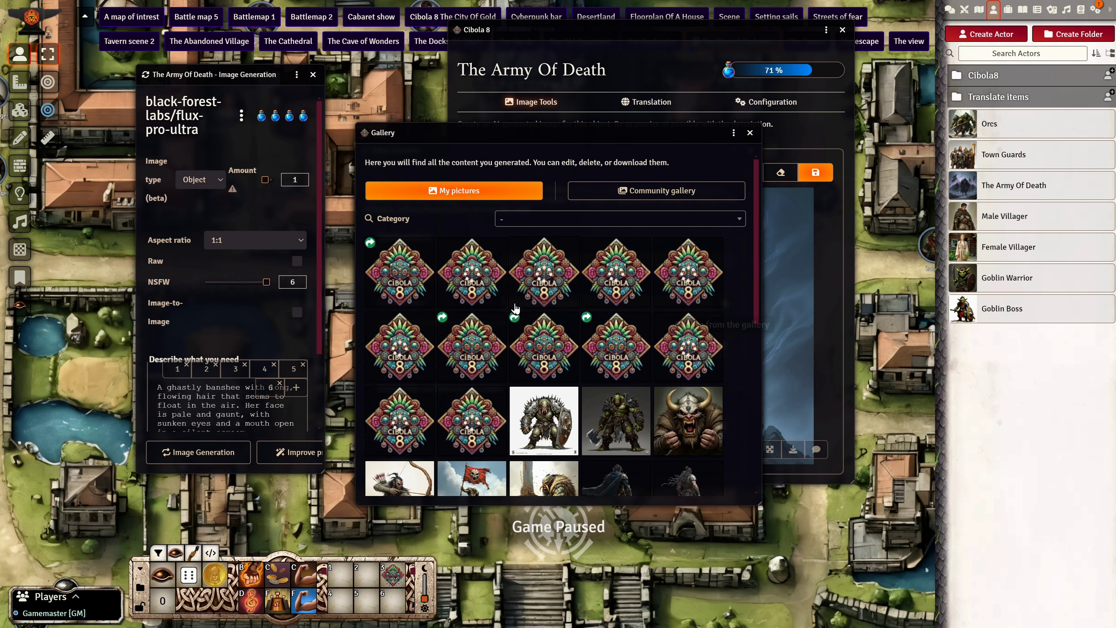
{"action": "left_click", "coordinate": [624, 197]}
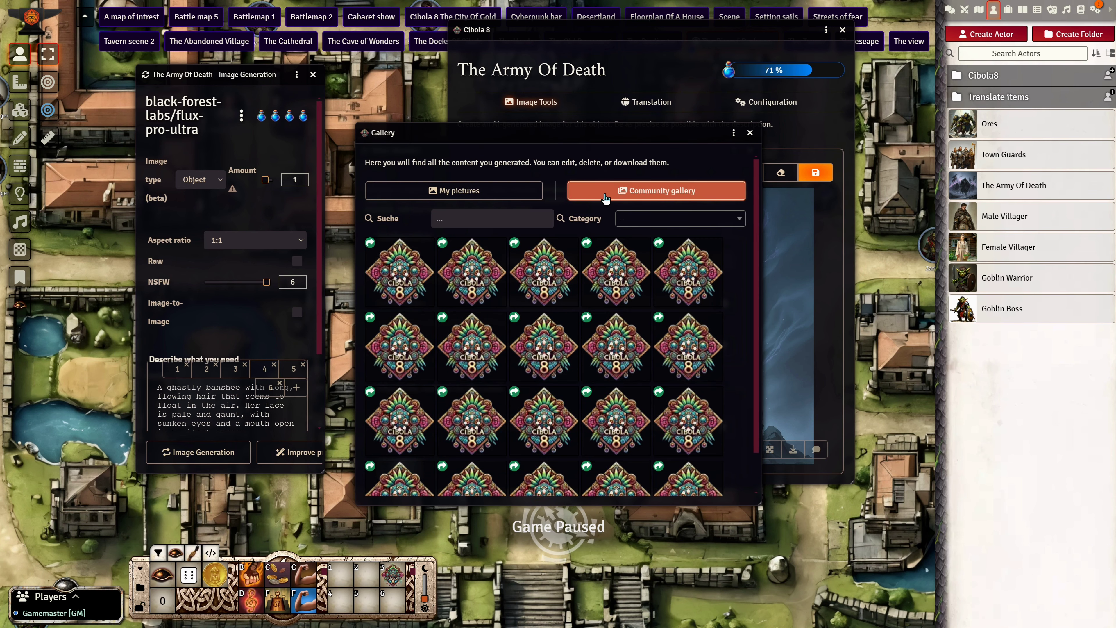
{"action": "scroll", "coordinate": [539, 303], "scroll_direction": "down", "scroll_amount": 3}
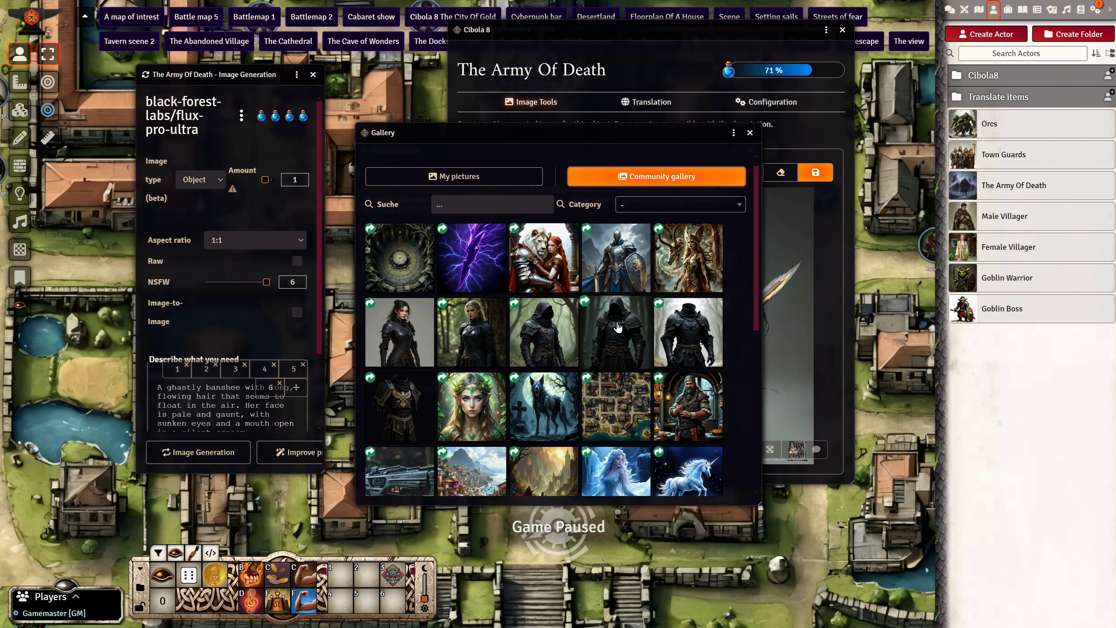
{"action": "left_click", "coordinate": [536, 316]}
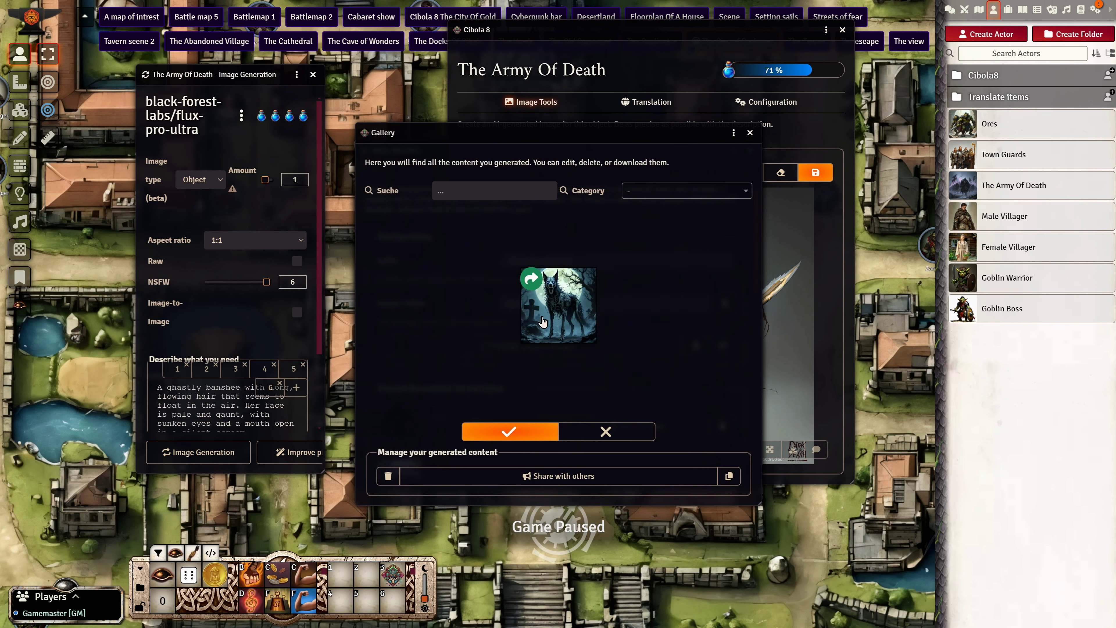
{"action": "left_click", "coordinate": [553, 430]}
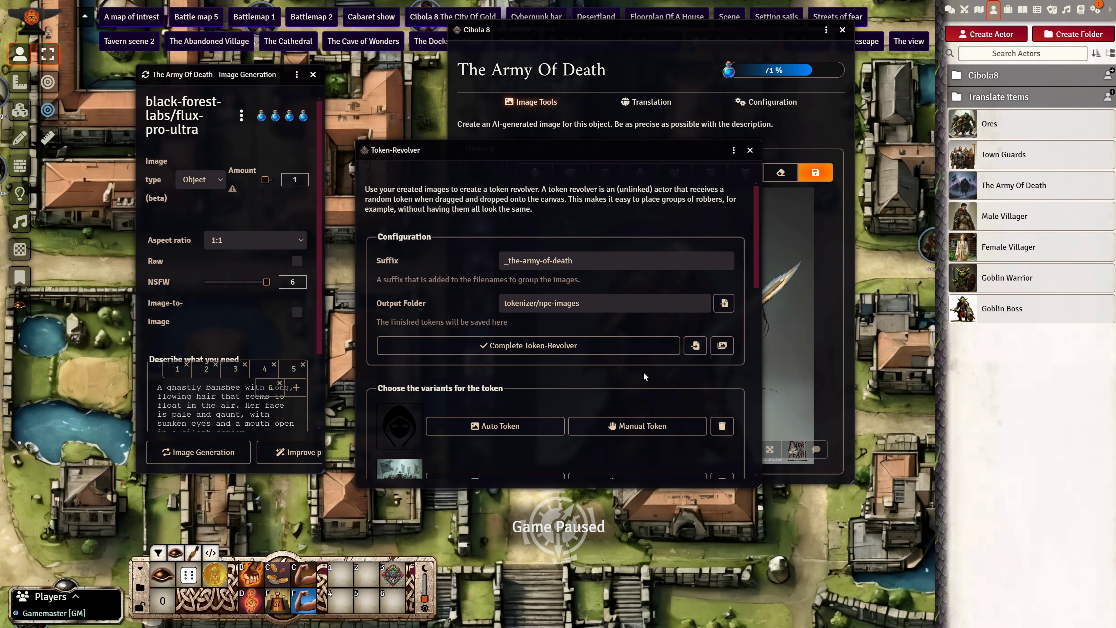
{"action": "scroll", "coordinate": [644, 376], "scroll_direction": "down", "scroll_amount": 10}
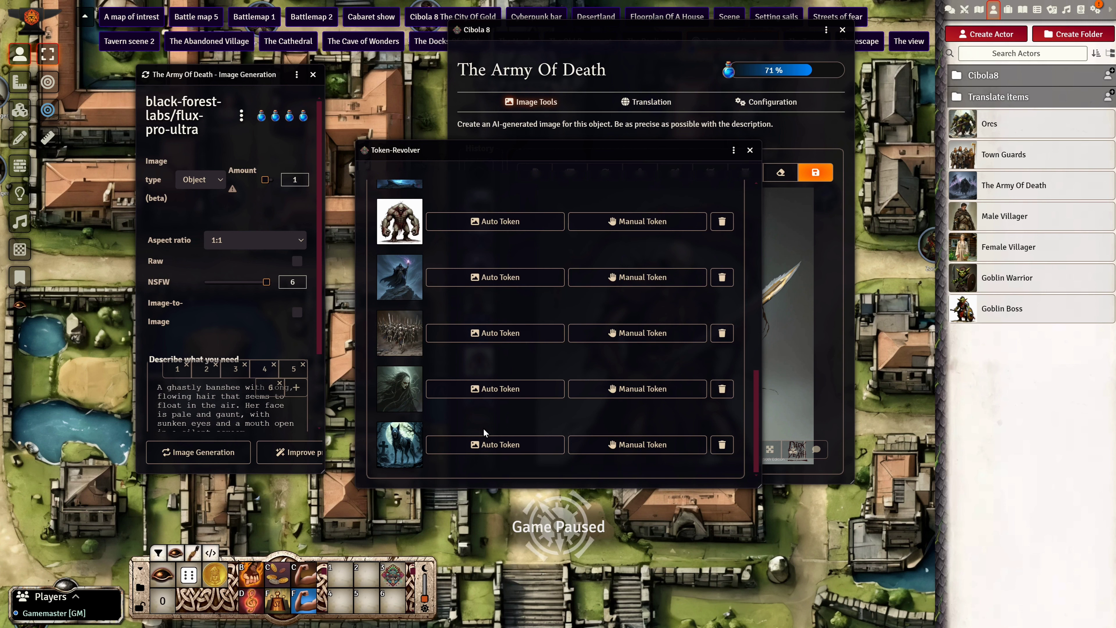
Remove the black hooded figure, the three army scene images and the Cibola 8 logo from the Token-Revolver variants.
{"action": "scroll", "coordinate": [484, 431], "scroll_direction": "up", "scroll_amount": 10}
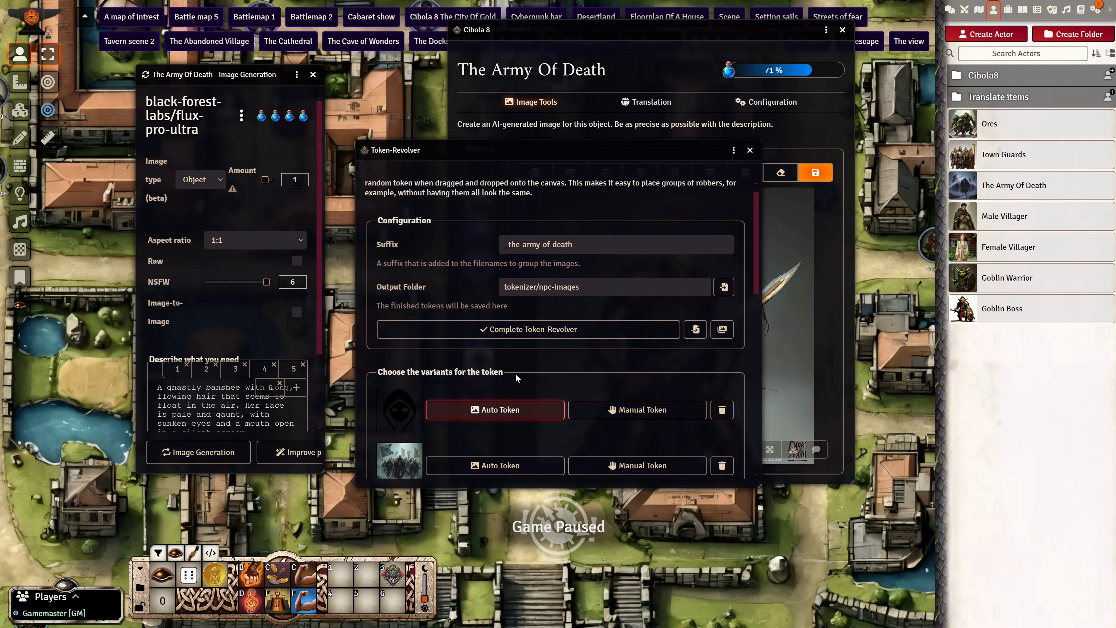
{"action": "scroll", "coordinate": [574, 349], "scroll_direction": "down", "scroll_amount": 2}
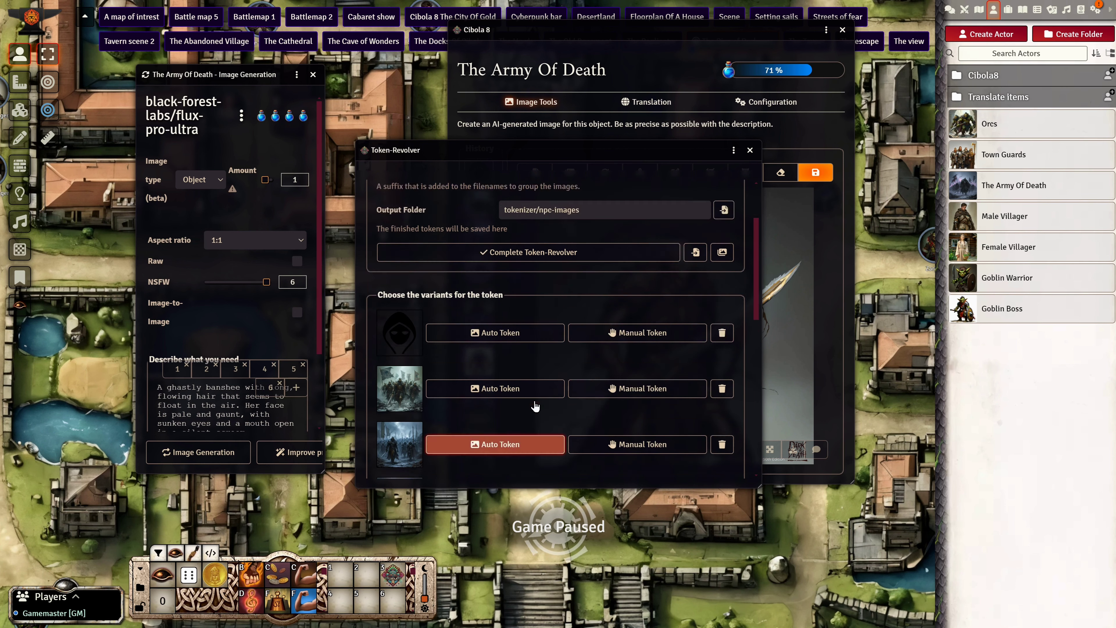
{"action": "scroll", "coordinate": [535, 407], "scroll_direction": "up", "scroll_amount": 2}
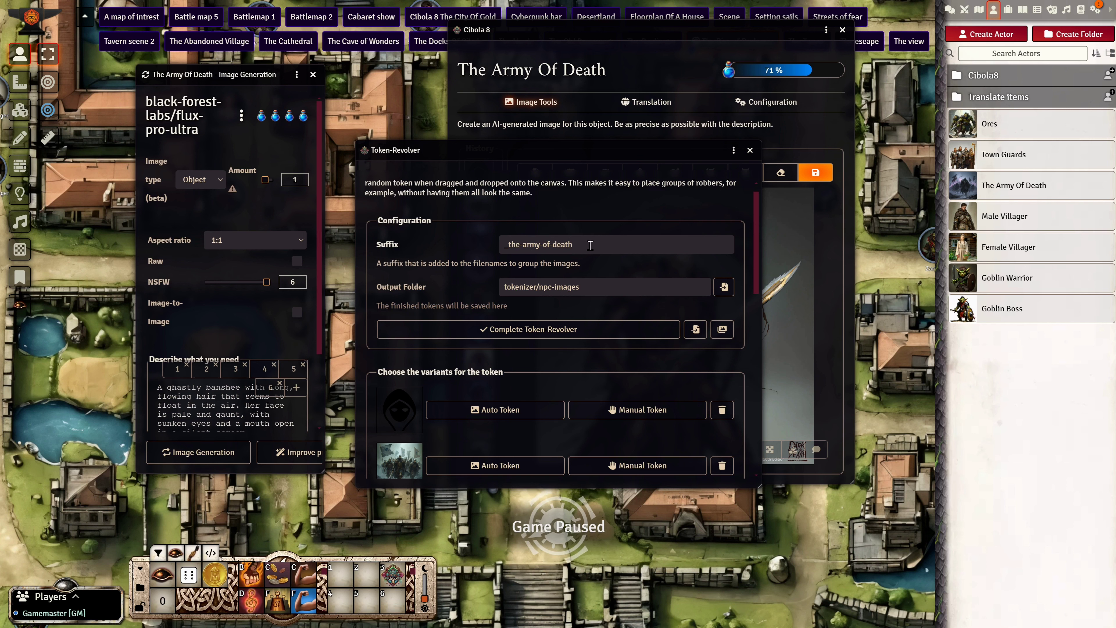
{"action": "scroll", "coordinate": [608, 245], "scroll_direction": "down", "scroll_amount": 3}
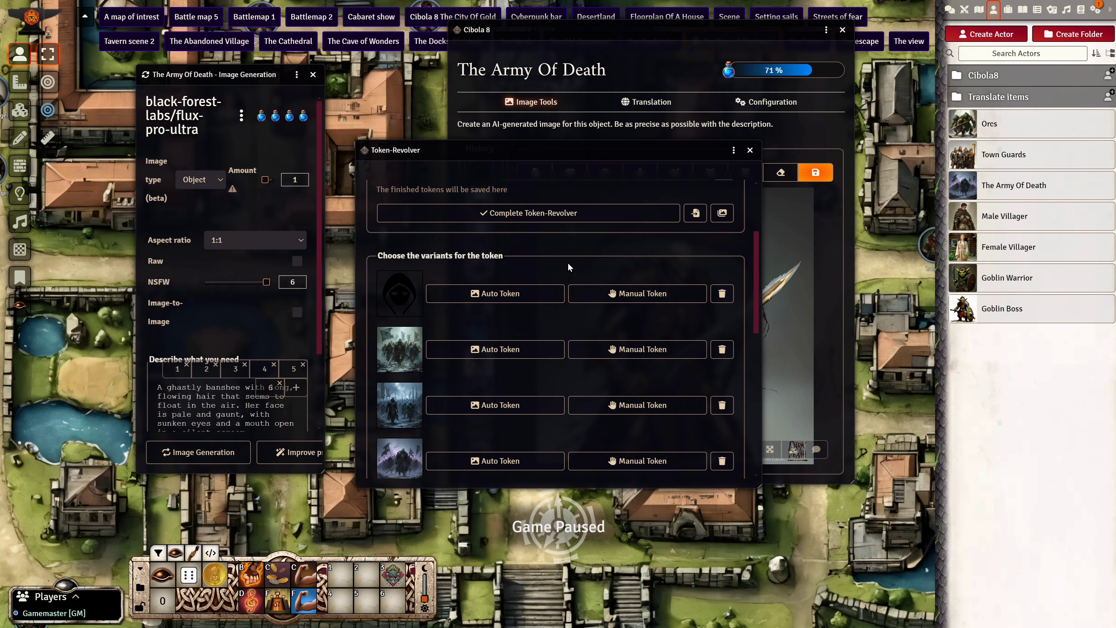
{"action": "left_click", "coordinate": [721, 294]}
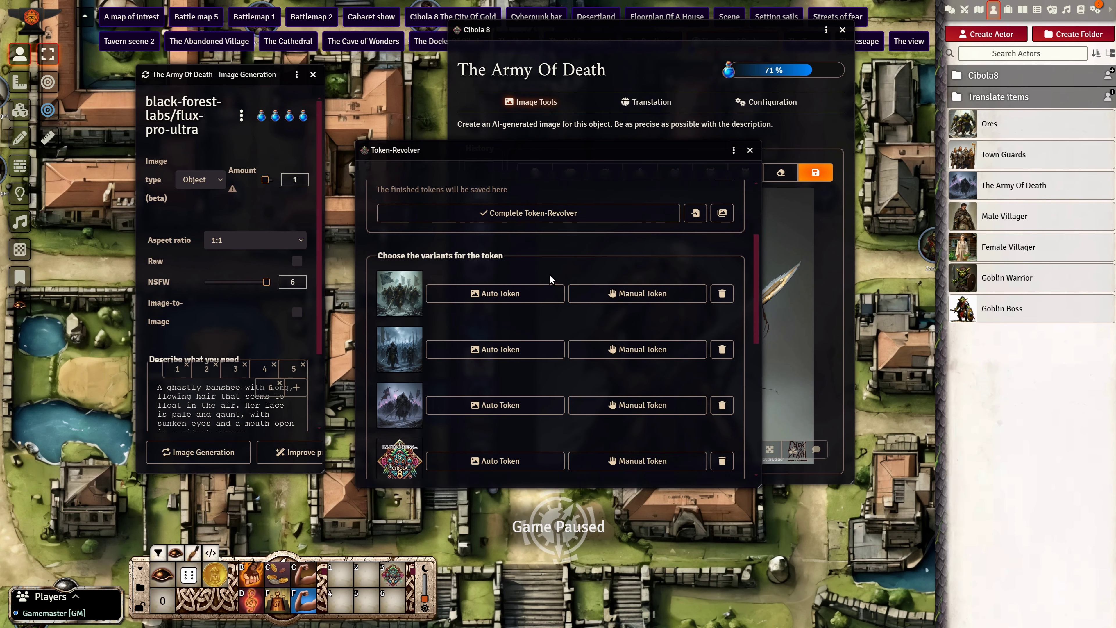
{"action": "scroll", "coordinate": [556, 307], "scroll_direction": "down", "scroll_amount": 2}
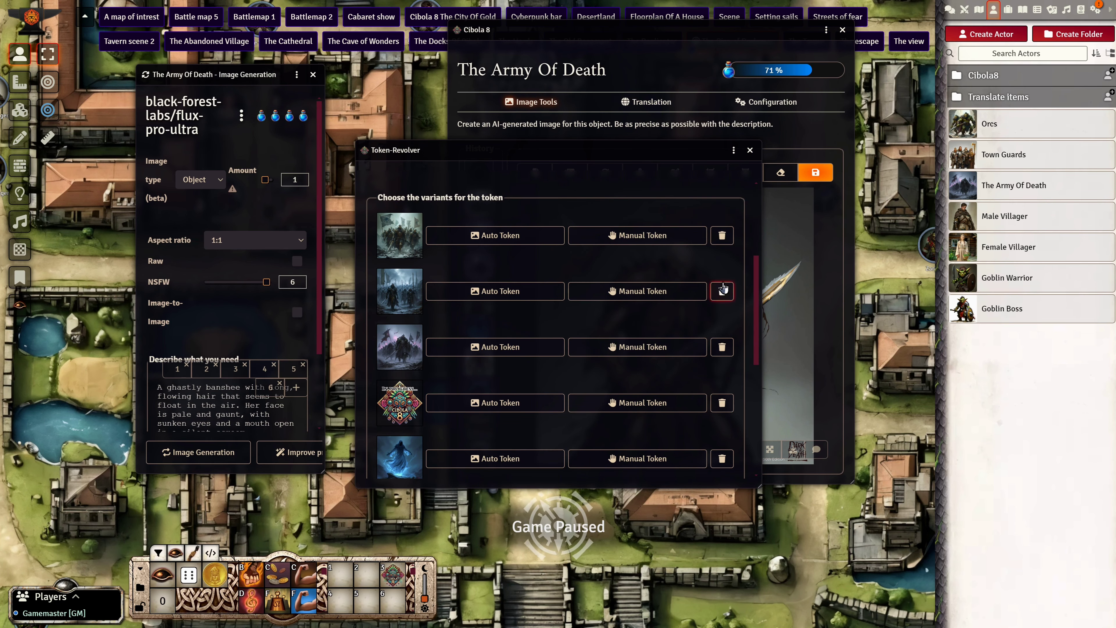
{"action": "left_click", "coordinate": [722, 238]}
{"action": "left_click", "coordinate": [722, 237]}
{"action": "left_click", "coordinate": [722, 238]}
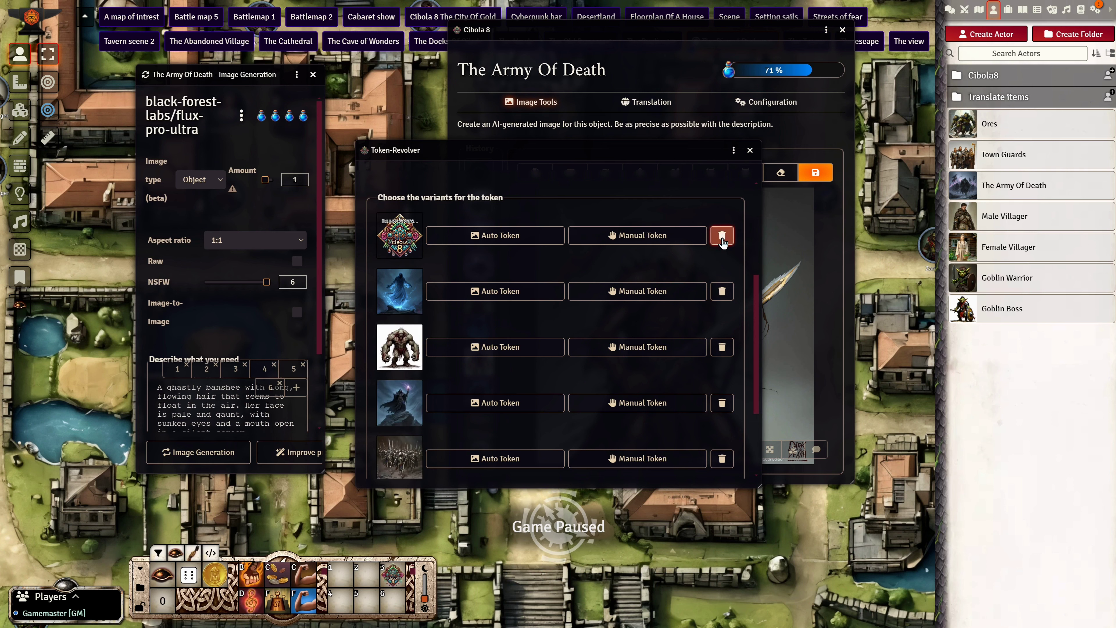
{"action": "scroll", "coordinate": [690, 360], "scroll_direction": "down", "scroll_amount": 3}
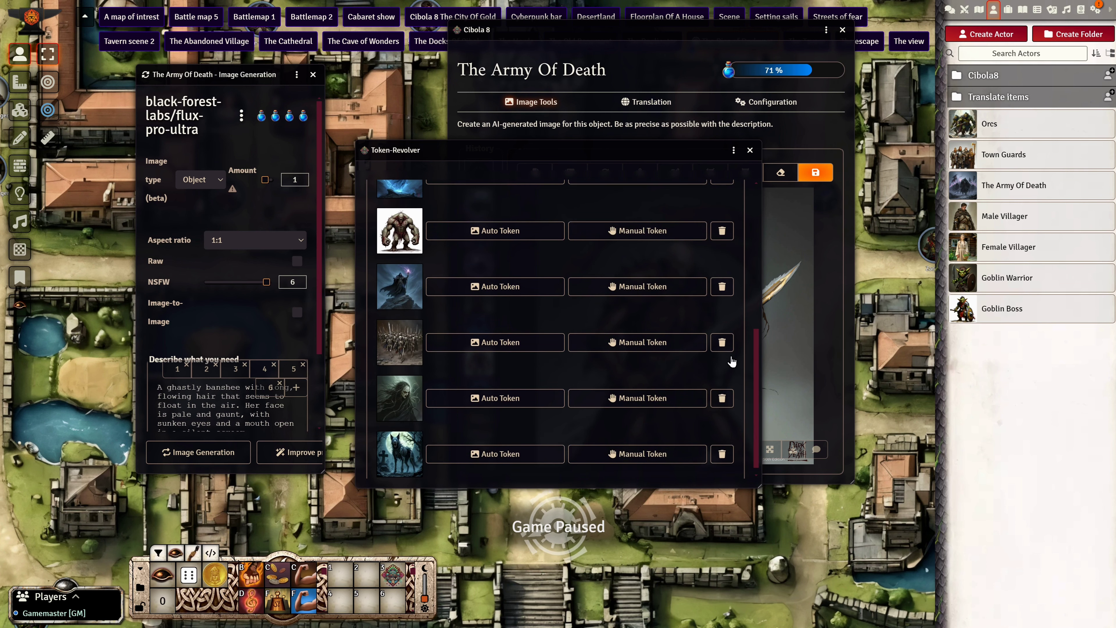
{"action": "scroll", "coordinate": [680, 396], "scroll_direction": "up", "scroll_amount": 5}
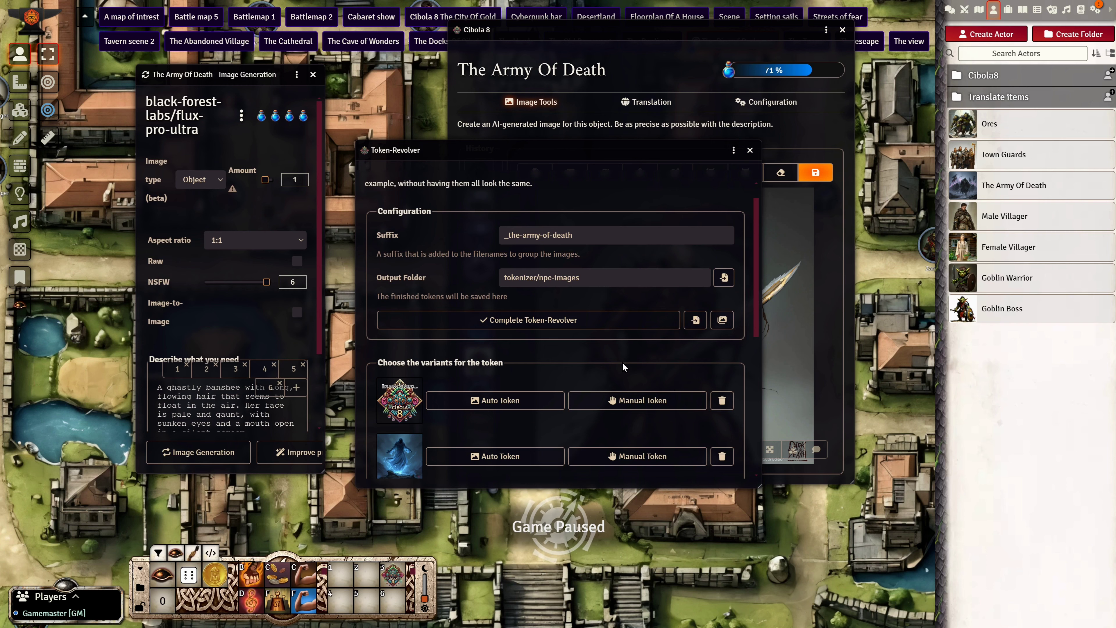
{"action": "scroll", "coordinate": [704, 358], "scroll_direction": "down", "scroll_amount": 1}
{"action": "left_click", "coordinate": [722, 343]}
{"action": "scroll", "coordinate": [537, 380], "scroll_direction": "down", "scroll_amount": 4}
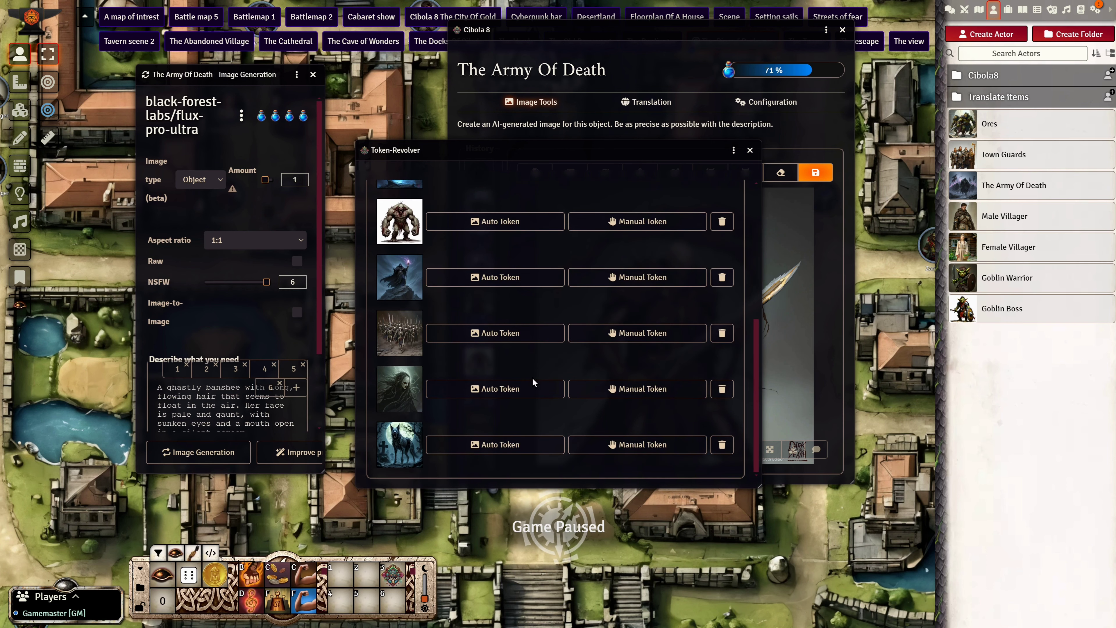
{"action": "scroll", "coordinate": [400, 334], "scroll_direction": "up", "scroll_amount": 3}
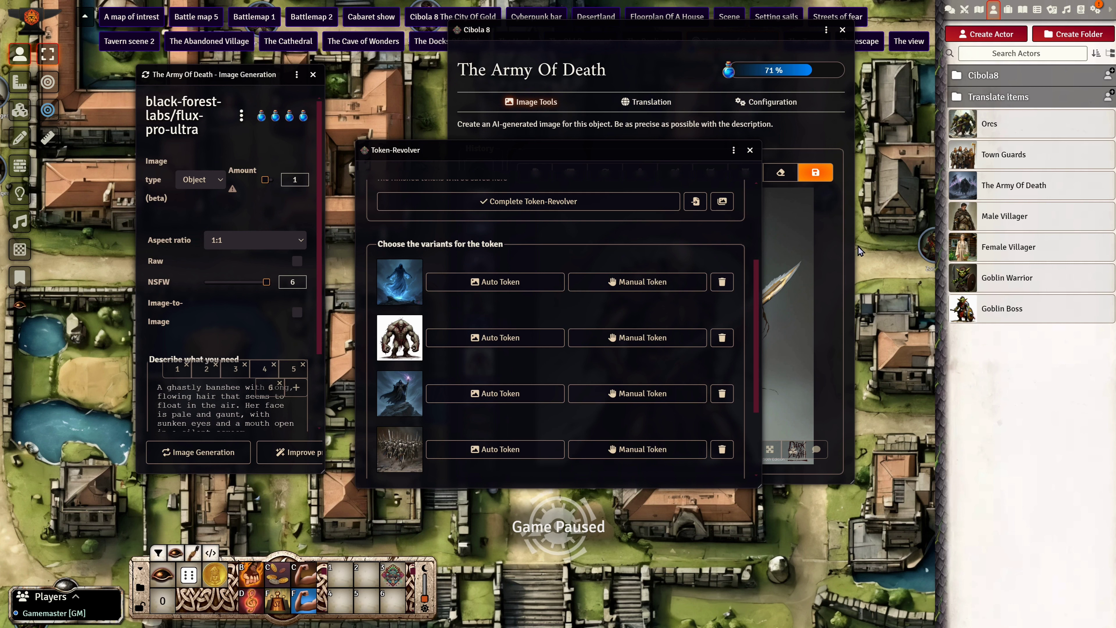
Check in the world's module management whether the Tokenizer module is active.
{"action": "left_click", "coordinate": [1094, 10]}
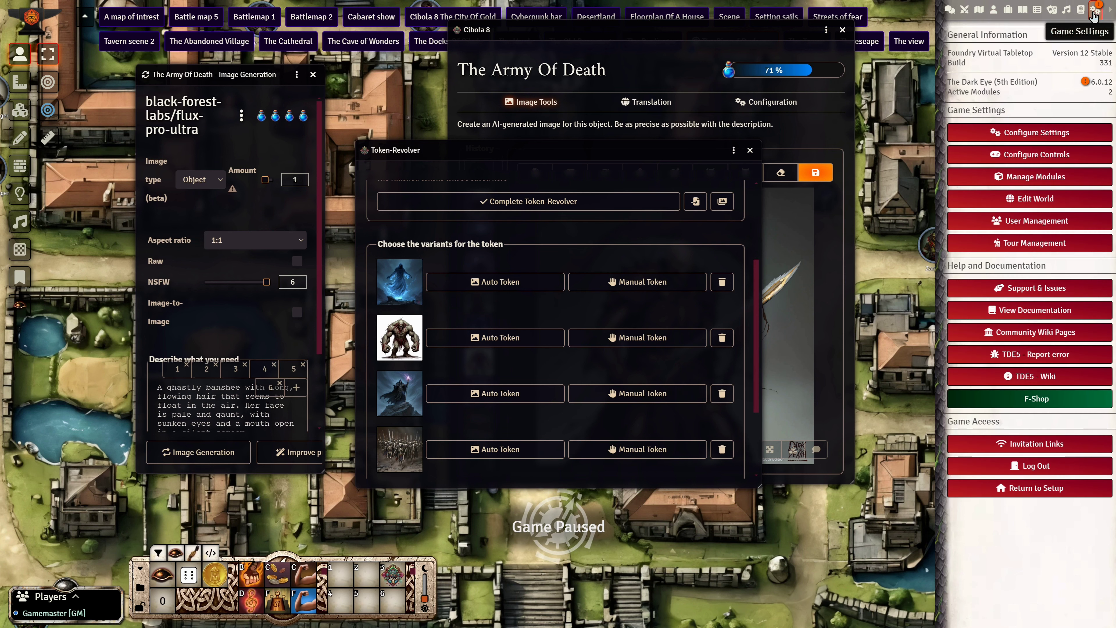
{"action": "left_click", "coordinate": [1054, 185]}
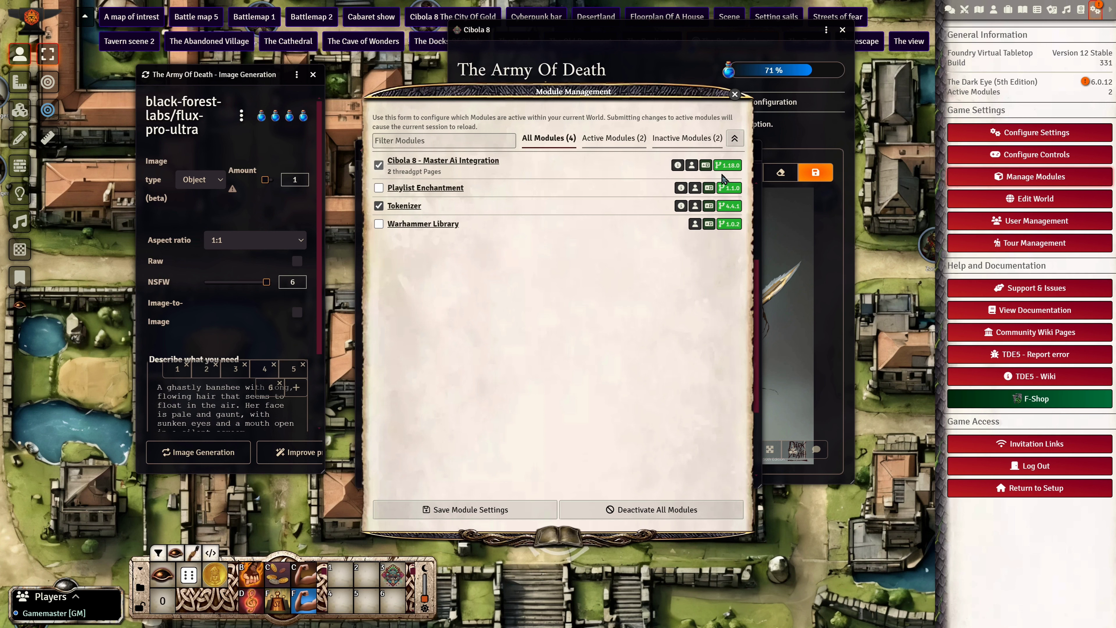
{"action": "left_click", "coordinate": [735, 95]}
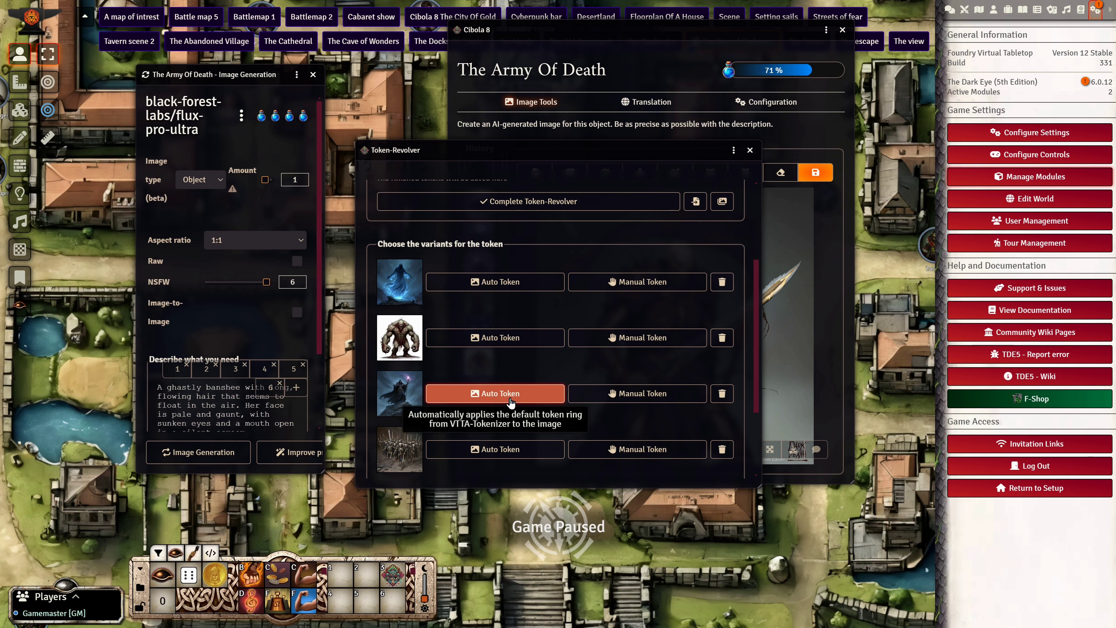
Apply the automatic token ring to the blue wraith, hulking brute and hooded sorcerer variants, and shrink the image generation window.
{"action": "left_click", "coordinate": [503, 282]}
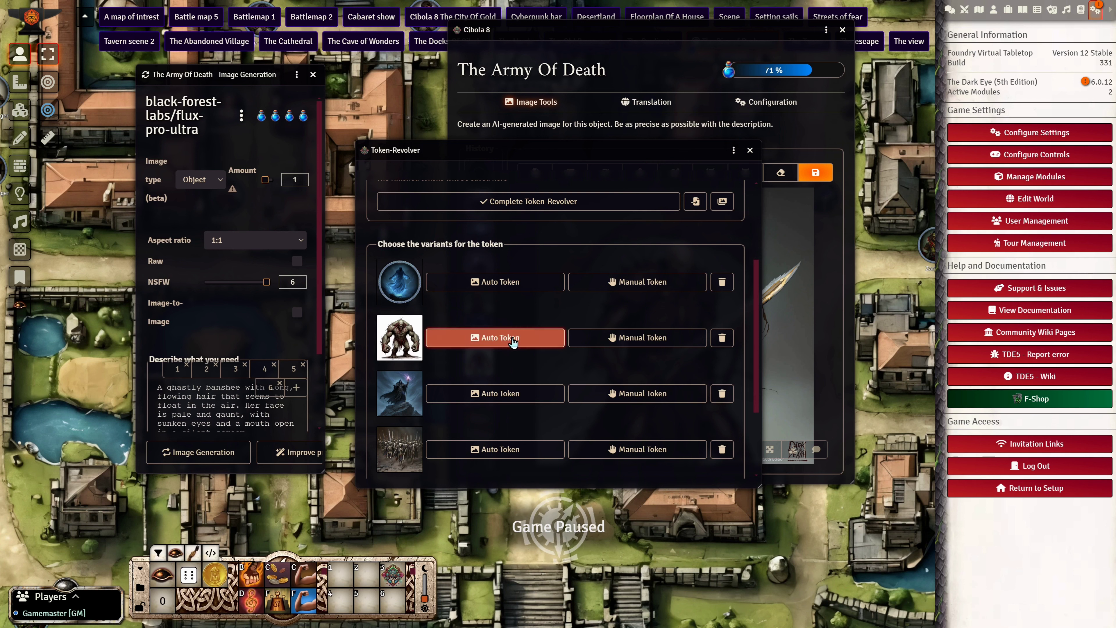
{"action": "left_click", "coordinate": [477, 335]}
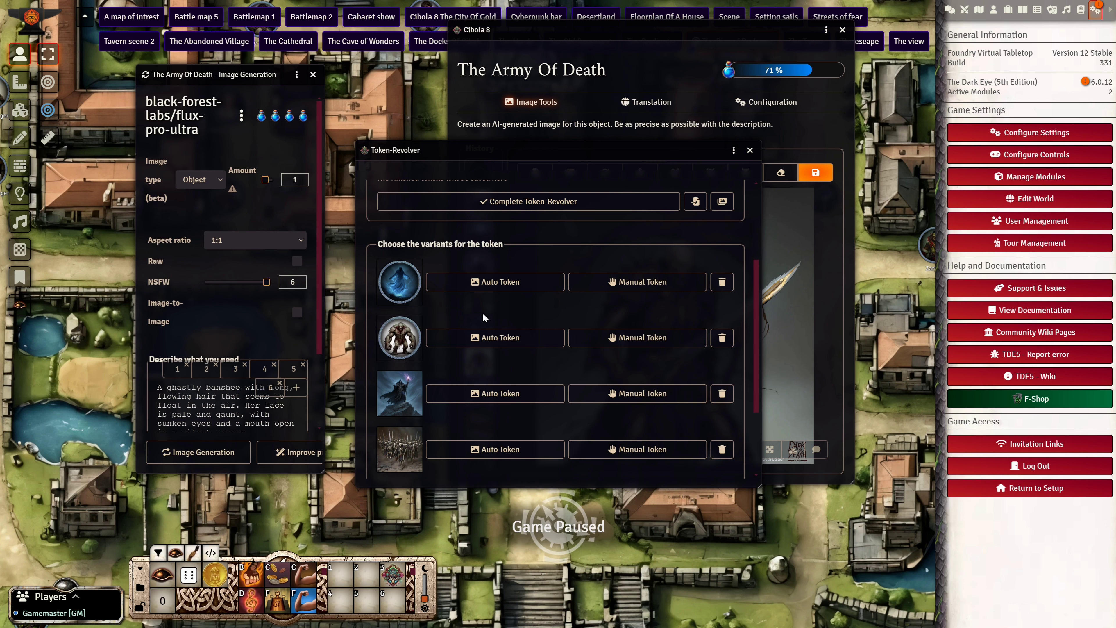
{"action": "scroll", "coordinate": [501, 319], "scroll_direction": "down", "scroll_amount": 3}
{"action": "left_click", "coordinate": [506, 278]}
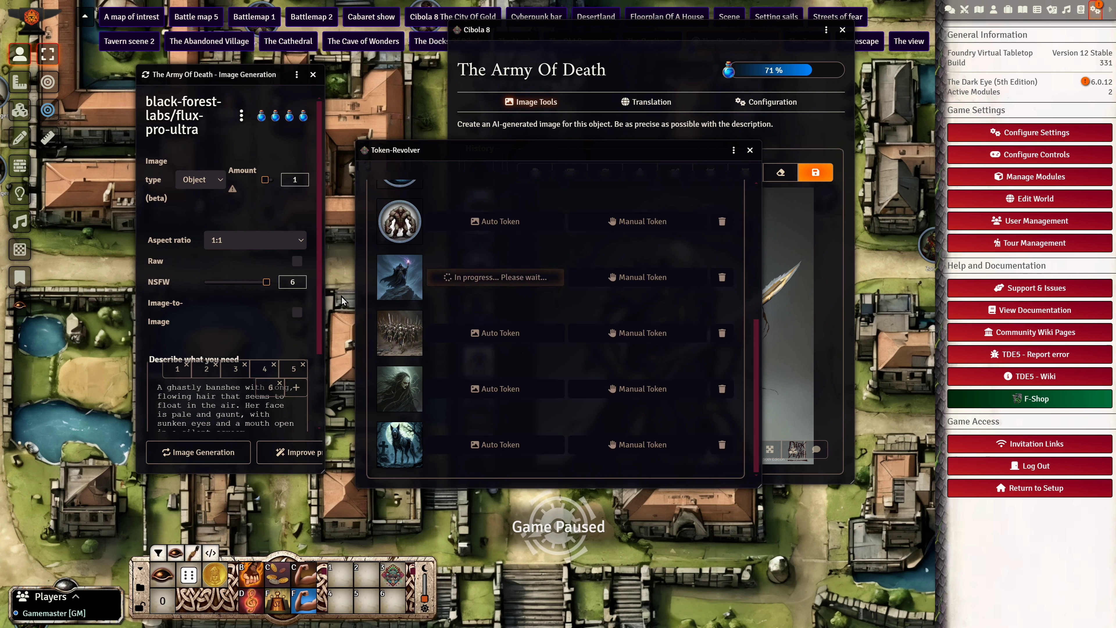
{"action": "left_click_drag", "start_coordinate": [323, 472], "coordinate": [302, 325]}
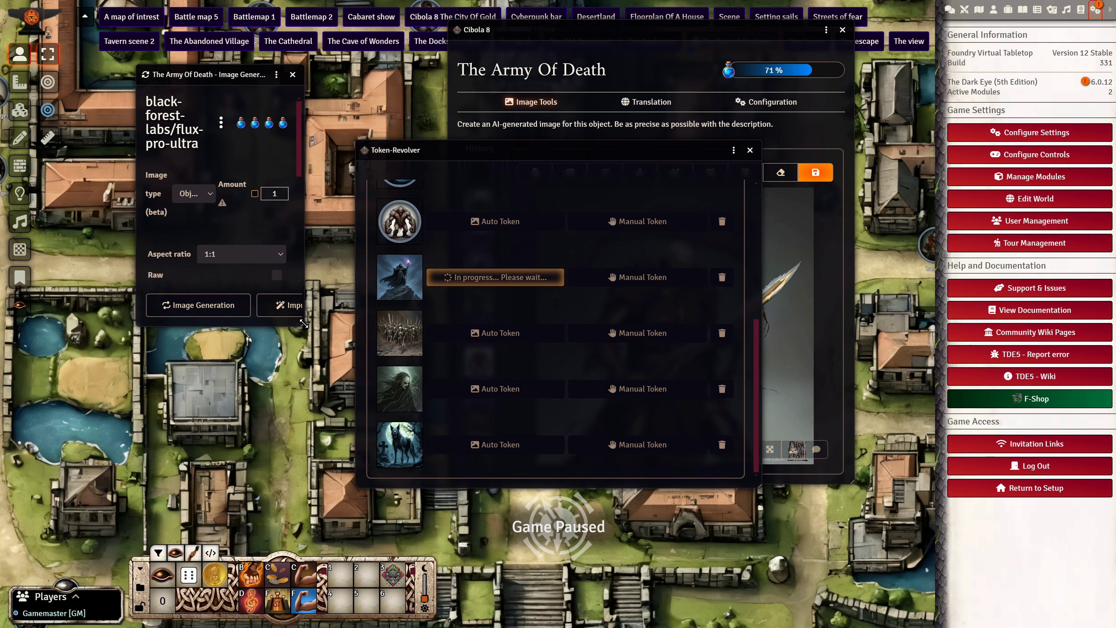
Open the skeleton army variant for manual token editing and rebuild its token layers from the avatar image and a ring frame.
{"action": "left_click", "coordinate": [491, 334]}
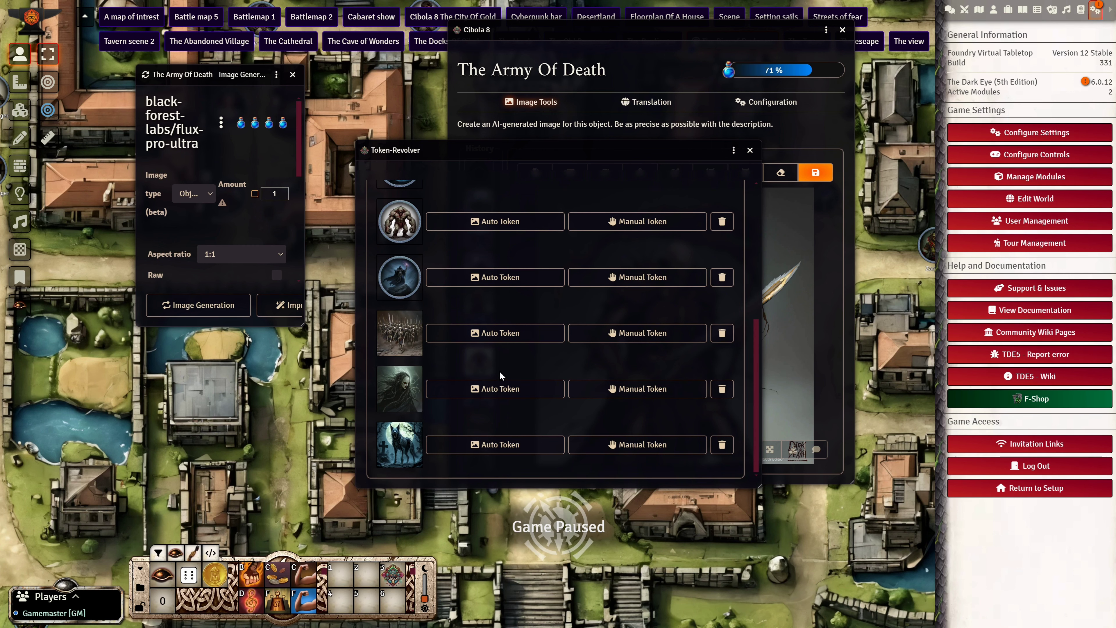
{"action": "left_click", "coordinate": [615, 334]}
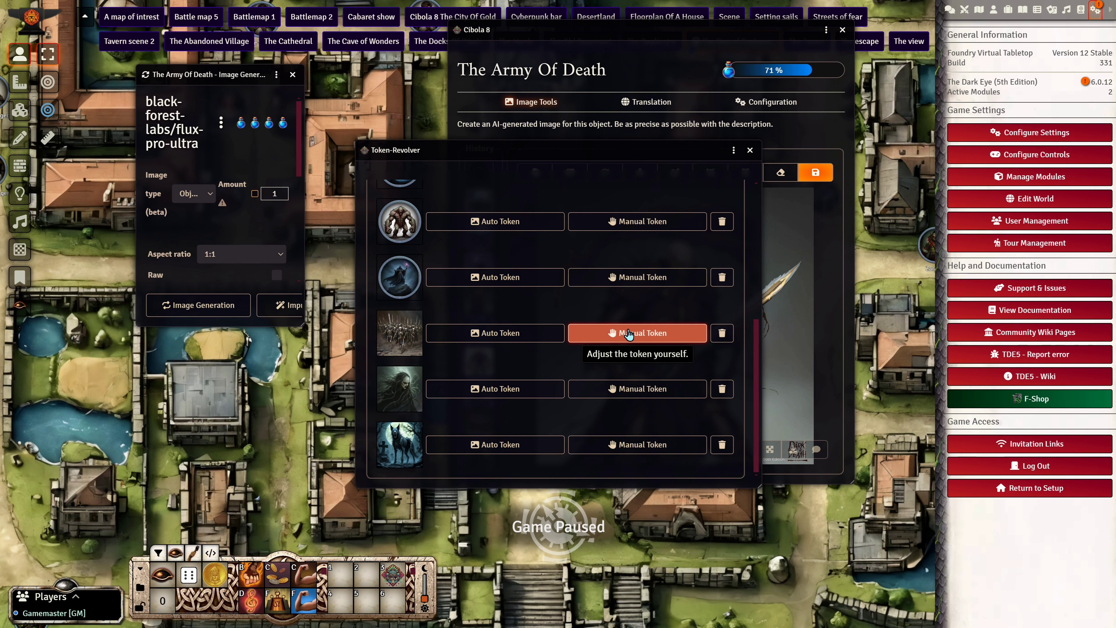
{"action": "left_click", "coordinate": [628, 333]}
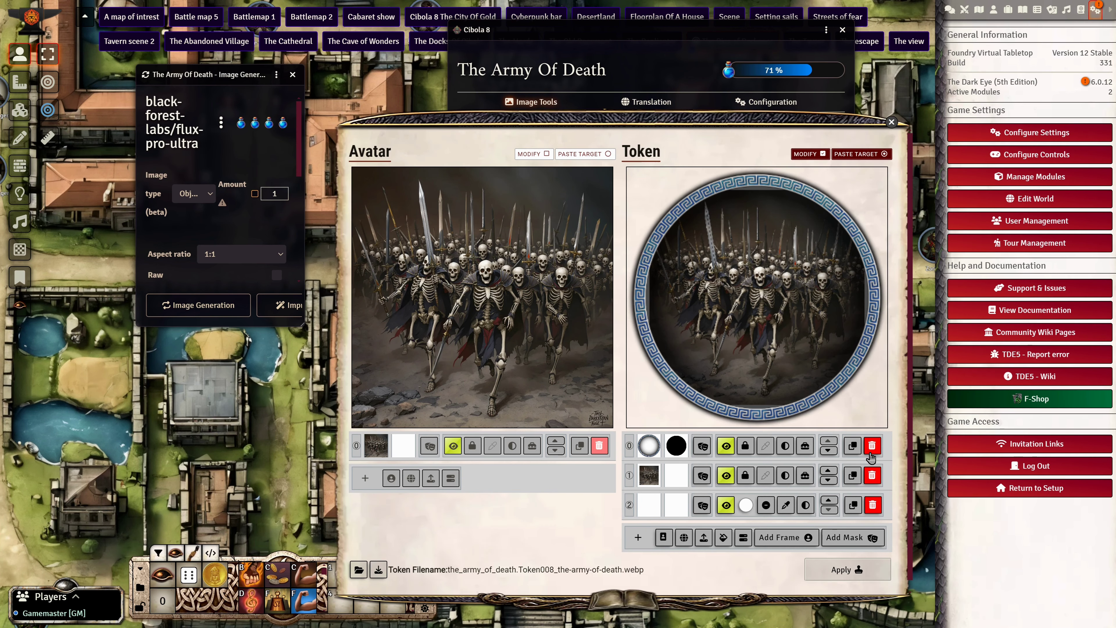
{"action": "left_click", "coordinate": [872, 448]}
{"action": "left_click", "coordinate": [872, 447]}
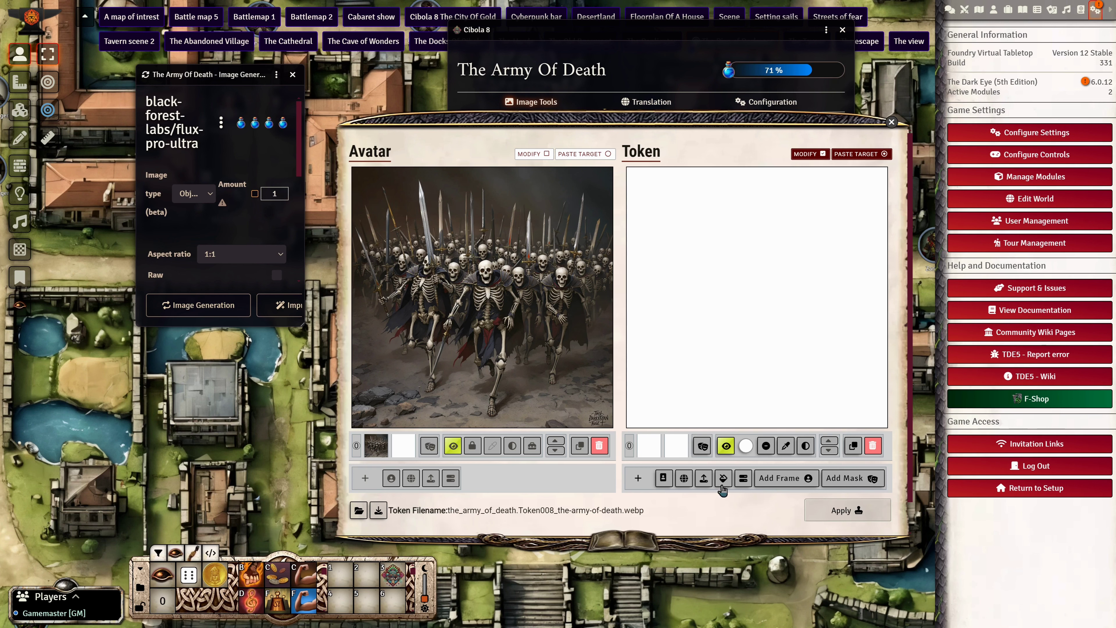
{"action": "left_click", "coordinate": [666, 478]}
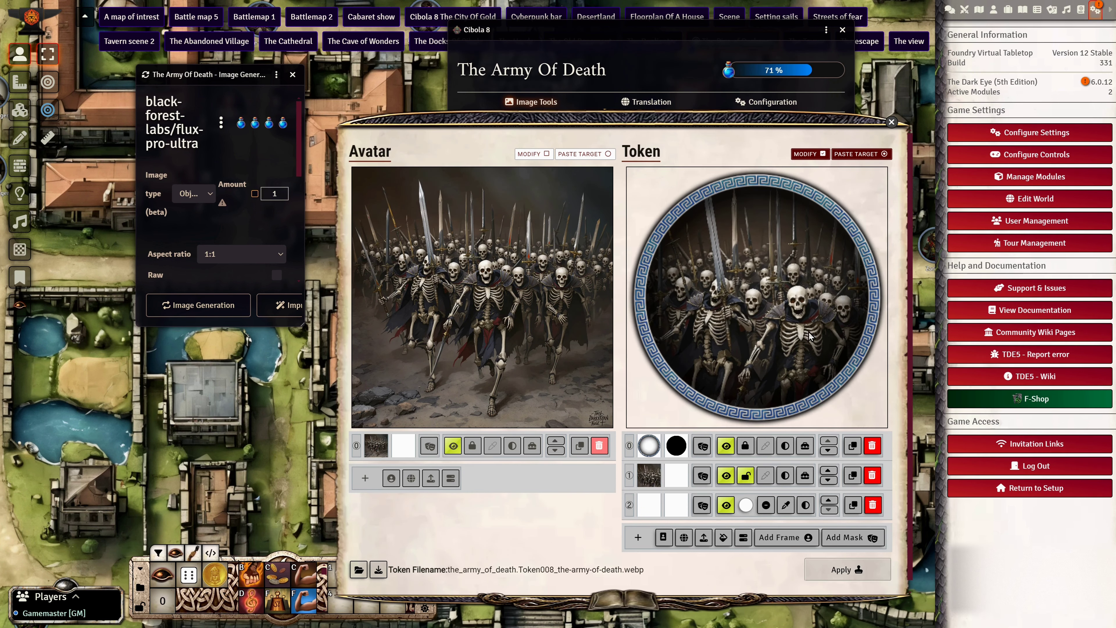
Enlarge and reposition the skeleton army image so the leading skeleton's head and torso fill the ring, and apply the token.
{"action": "scroll", "coordinate": [658, 288], "scroll_direction": "up", "scroll_amount": 5}
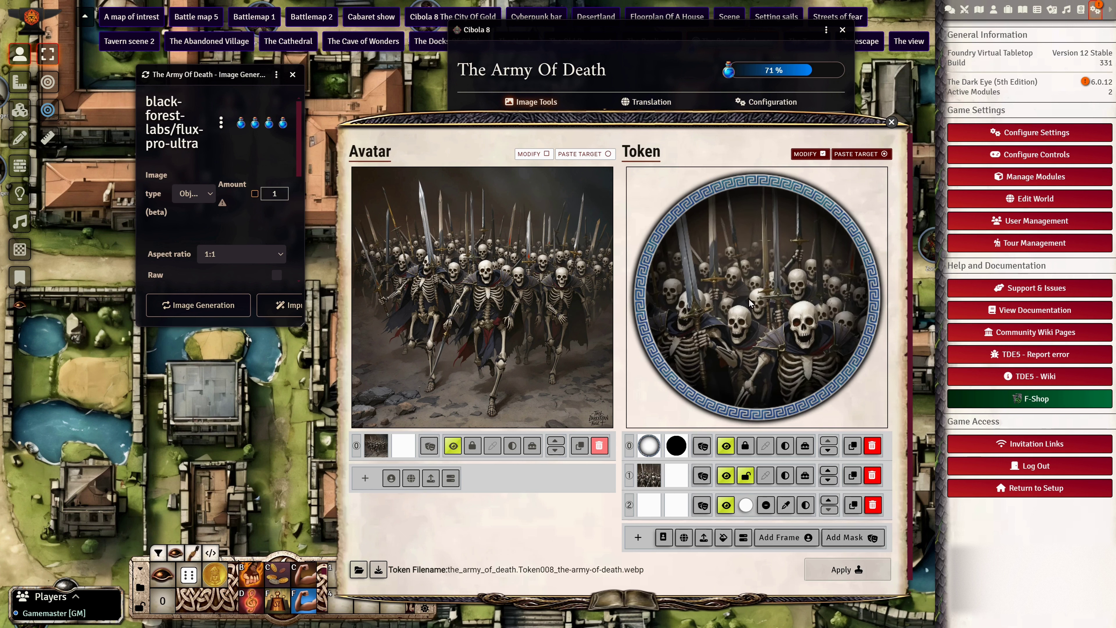
{"action": "left_click_drag", "start_coordinate": [676, 238], "coordinate": [629, 205]}
{"action": "scroll", "coordinate": [826, 341], "scroll_direction": "up", "scroll_amount": 6}
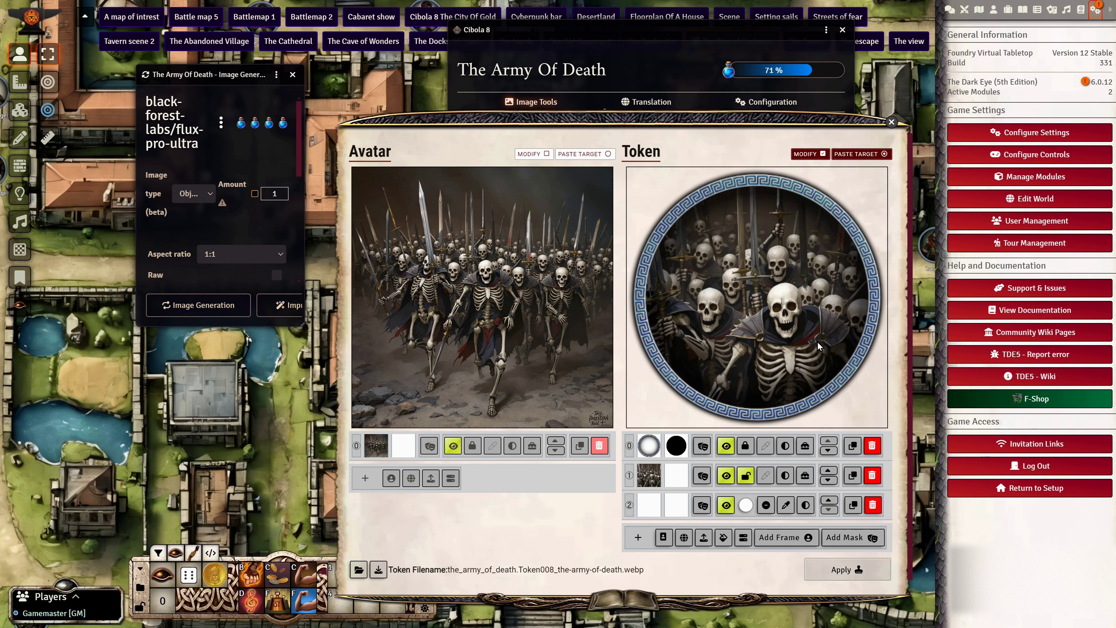
{"action": "left_click_drag", "start_coordinate": [770, 320], "coordinate": [715, 155]}
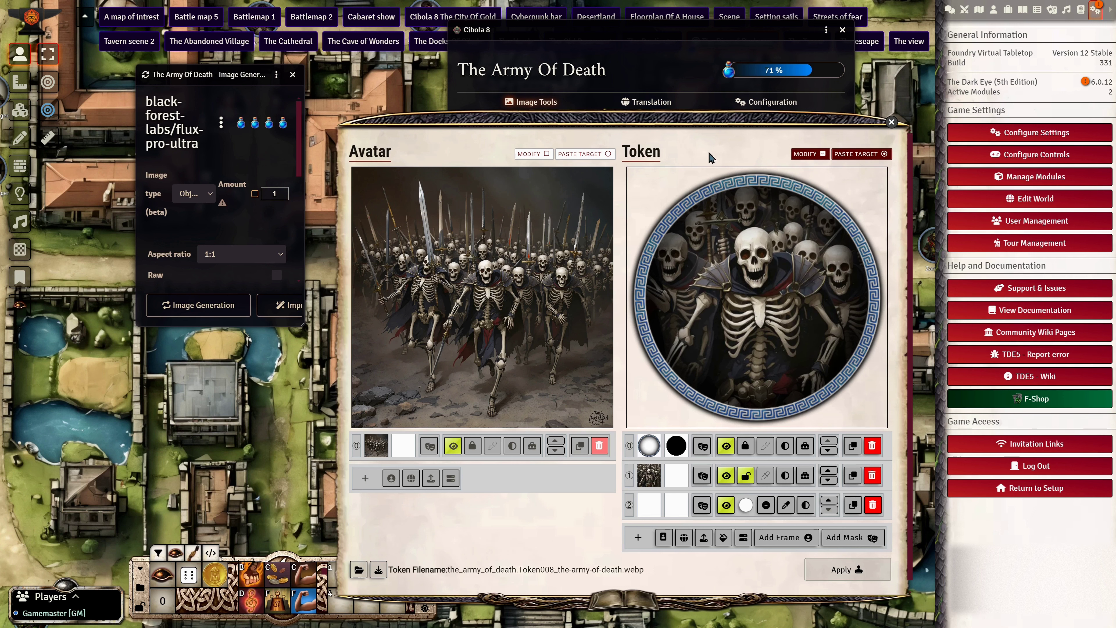
{"action": "mouse_move", "coordinate": [718, 212]}
{"action": "left_mouse_down"}
{"action": "mouse_move", "coordinate": [743, 238]}
{"action": "mouse_move", "coordinate": [730, 216]}
{"action": "mouse_move", "coordinate": [721, 219]}
{"action": "left_mouse_up"}
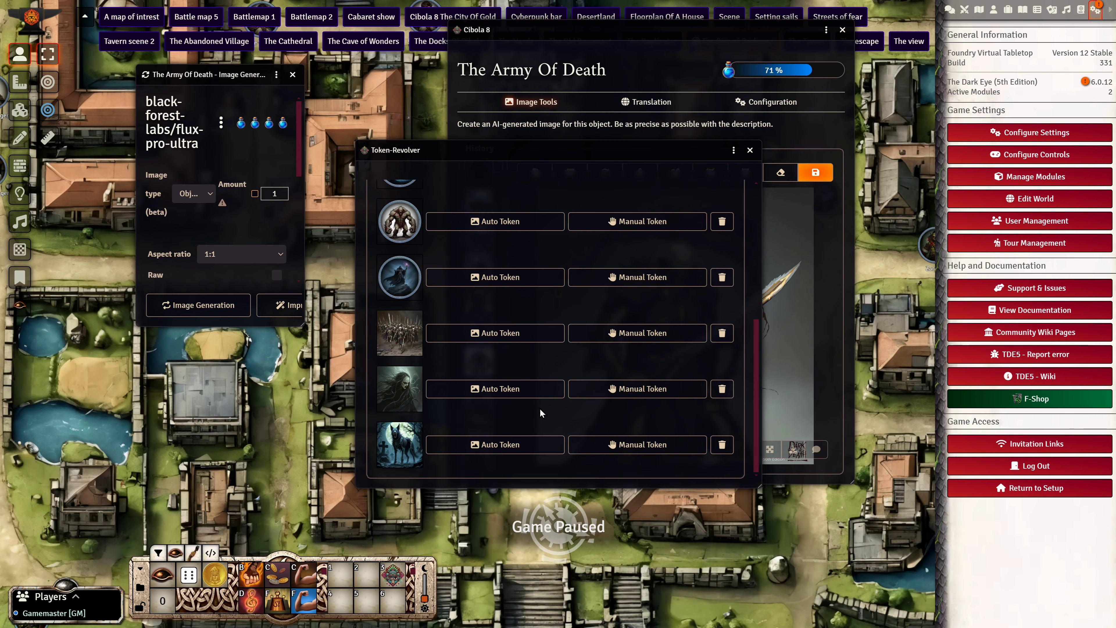
Apply the automatic token ring to the banshee and undead hound variants.
{"action": "left_click", "coordinate": [496, 389]}
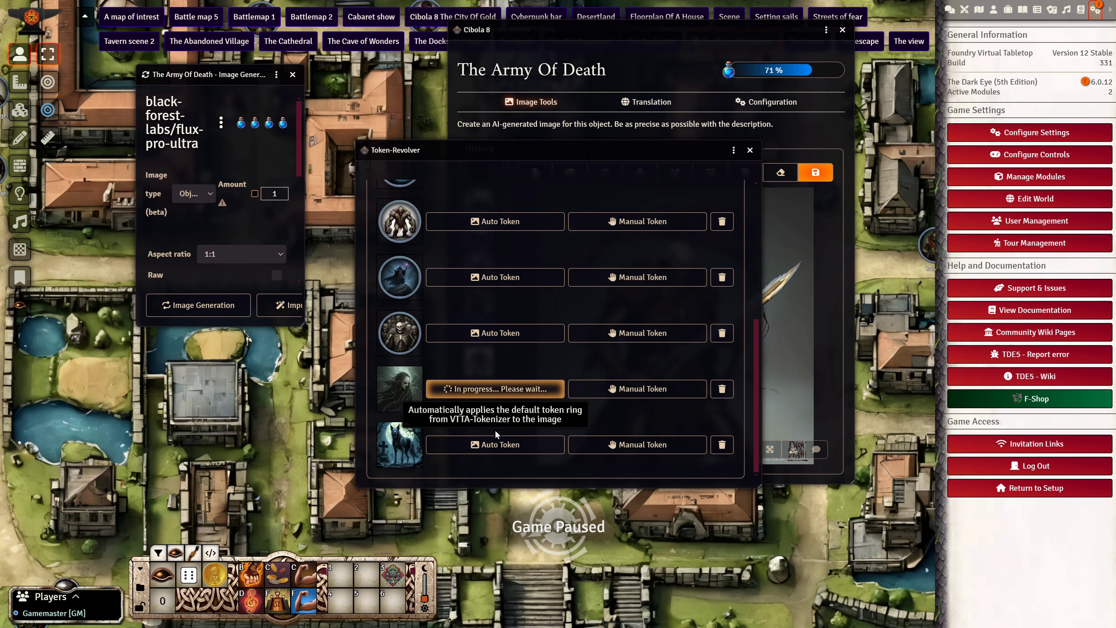
{"action": "left_click", "coordinate": [523, 446]}
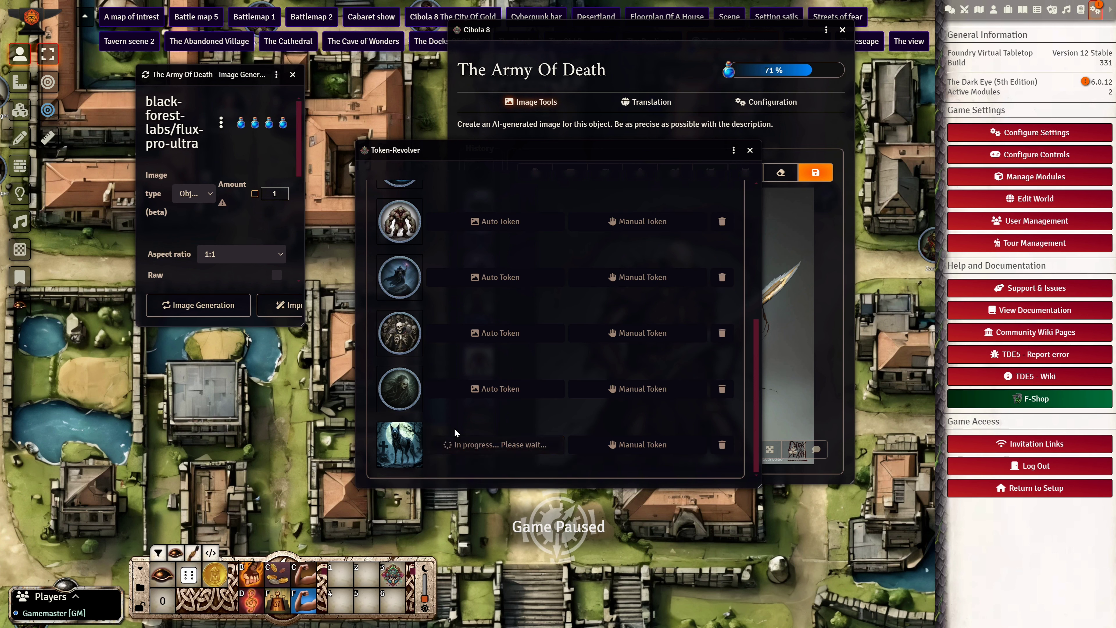
Review the ring-framed variants, complete the Token-Revolver for The Army Of Death, and close its image tools.
{"action": "scroll", "coordinate": [421, 452], "scroll_direction": "up", "scroll_amount": 10}
{"action": "scroll", "coordinate": [400, 453], "scroll_direction": "down", "scroll_amount": 9}
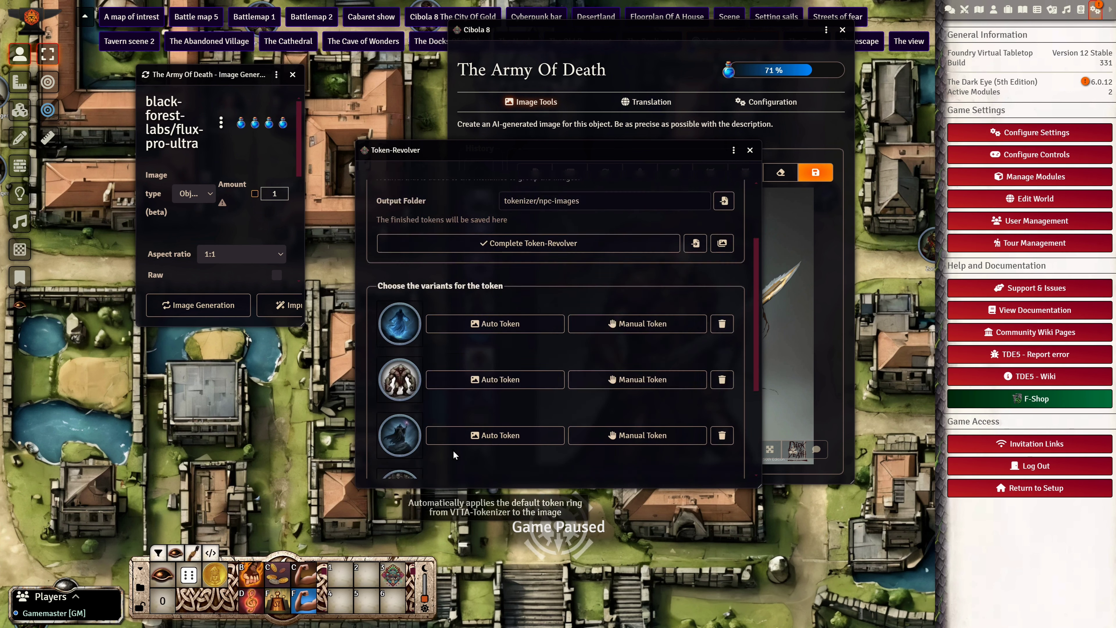
{"action": "scroll", "coordinate": [420, 433], "scroll_direction": "up", "scroll_amount": 4}
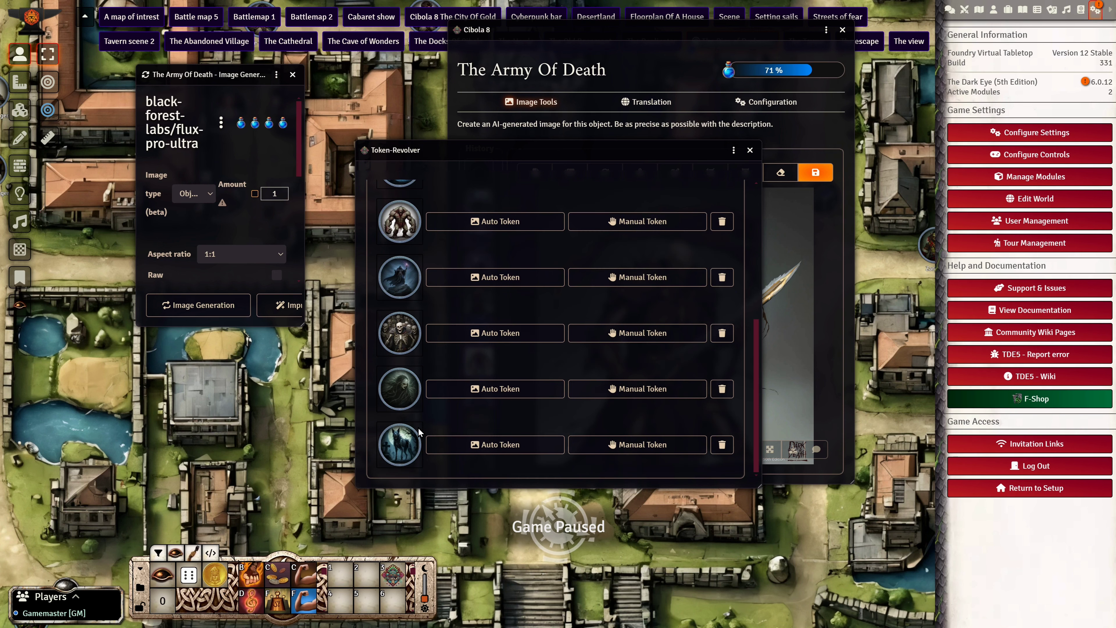
{"action": "scroll", "coordinate": [420, 433], "scroll_direction": "up", "scroll_amount": 5}
{"action": "scroll", "coordinate": [708, 308], "scroll_direction": "down", "scroll_amount": 3}
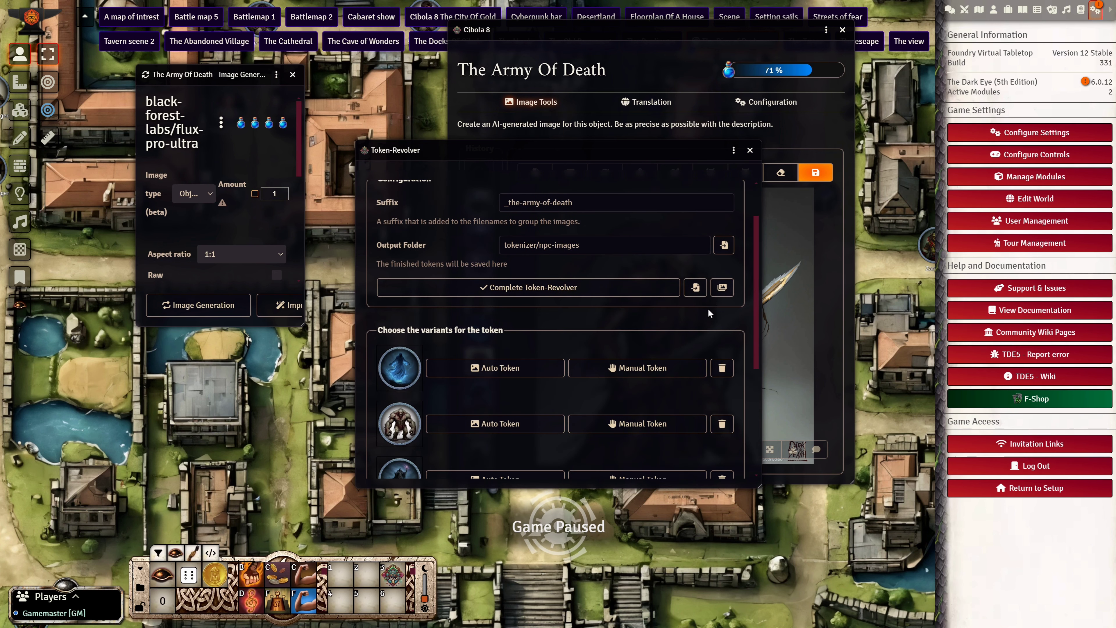
{"action": "left_click", "coordinate": [647, 289]}
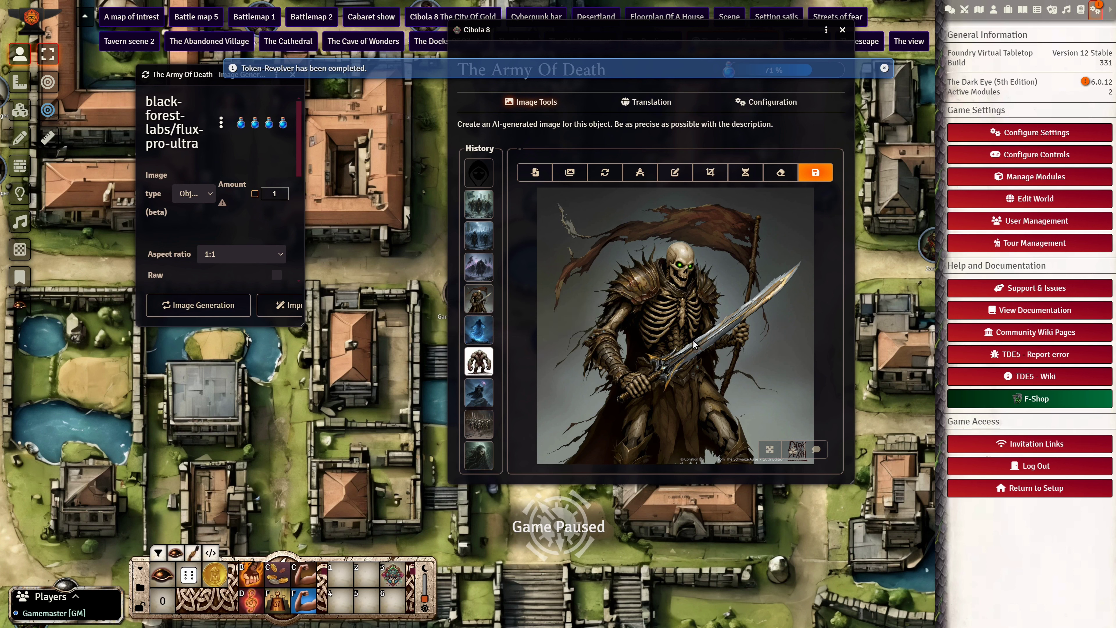
{"action": "left_click", "coordinate": [842, 30]}
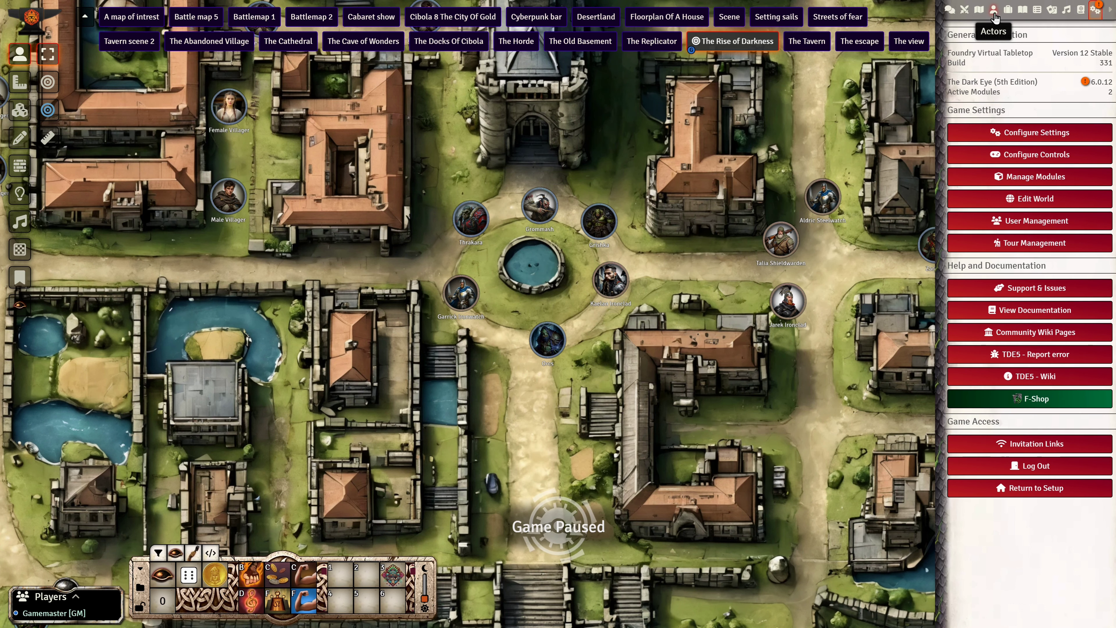
Show the actors directory and delete all existing character, villager and goblin tokens from the village map.
{"action": "left_click", "coordinate": [994, 9]}
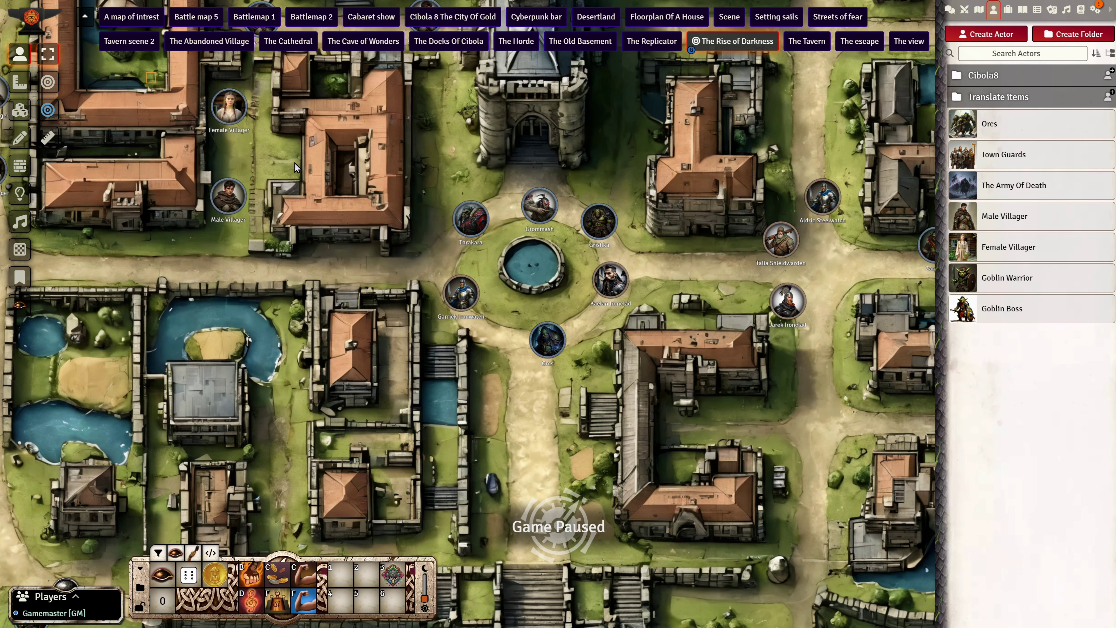
{"action": "left_click_drag", "start_coordinate": [947, 432], "coordinate": [947, 438]}
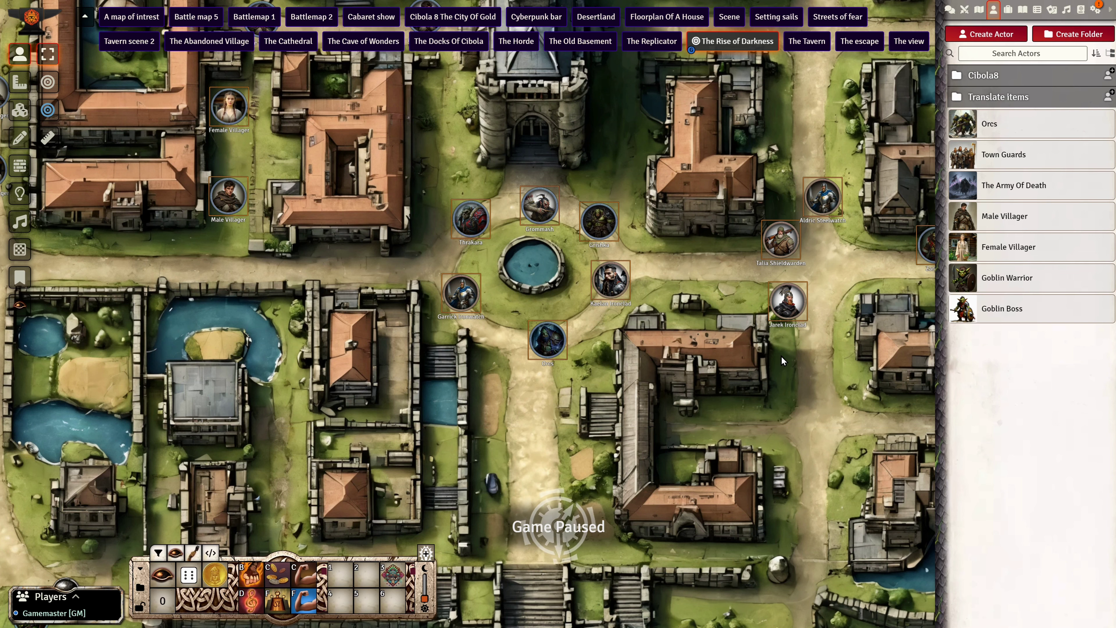
{"action": "key", "text": "Delete"}
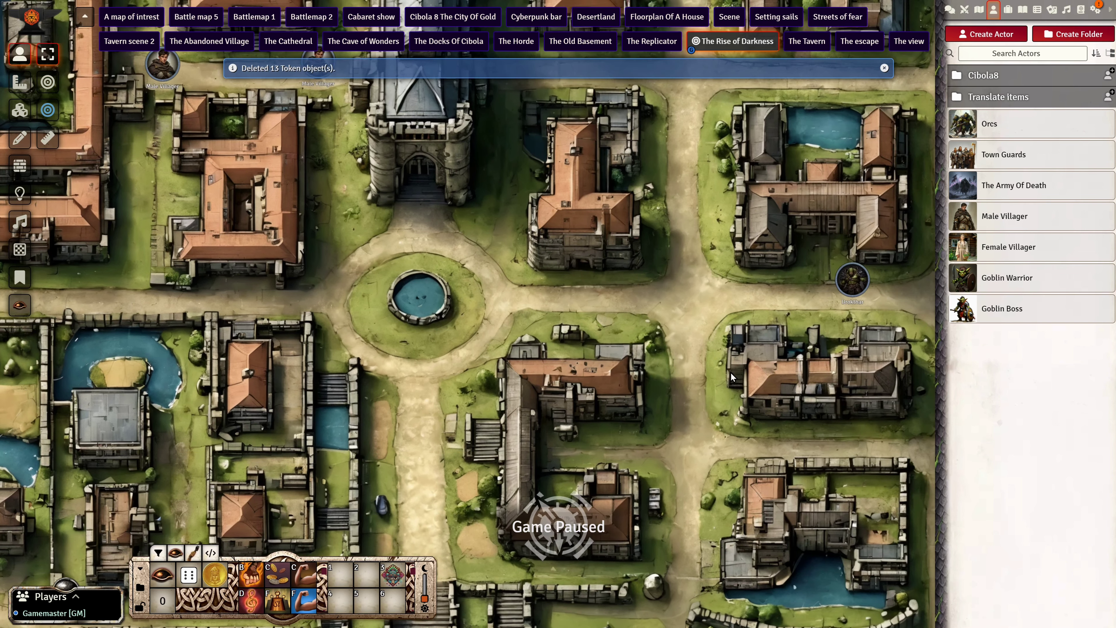
{"action": "scroll", "coordinate": [734, 370], "scroll_direction": "down", "scroll_amount": 2}
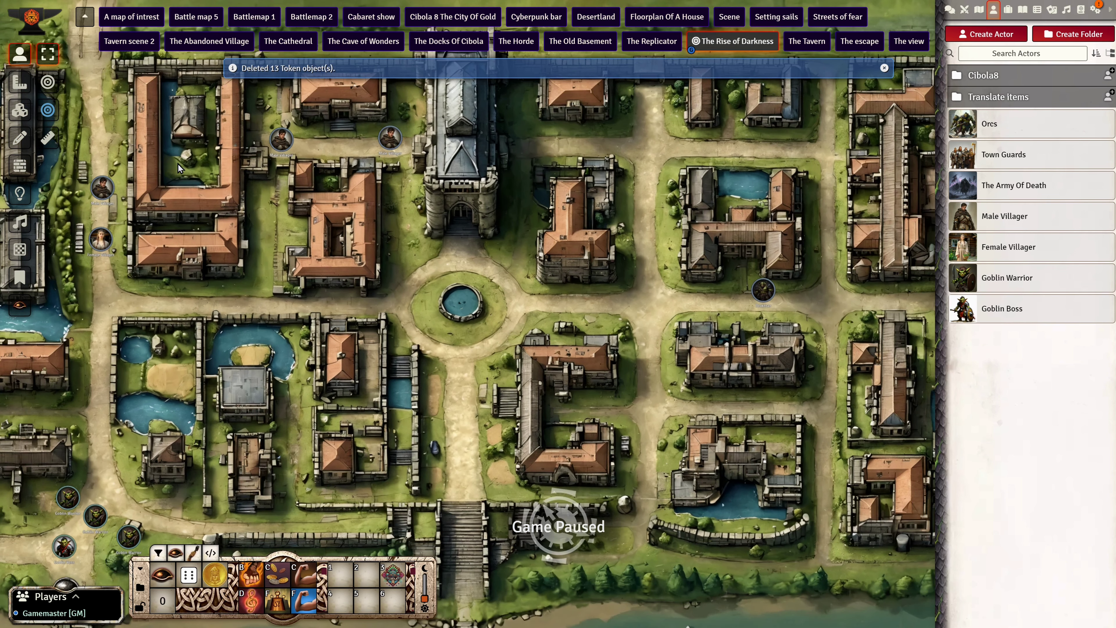
{"action": "key", "text": "Delete"}
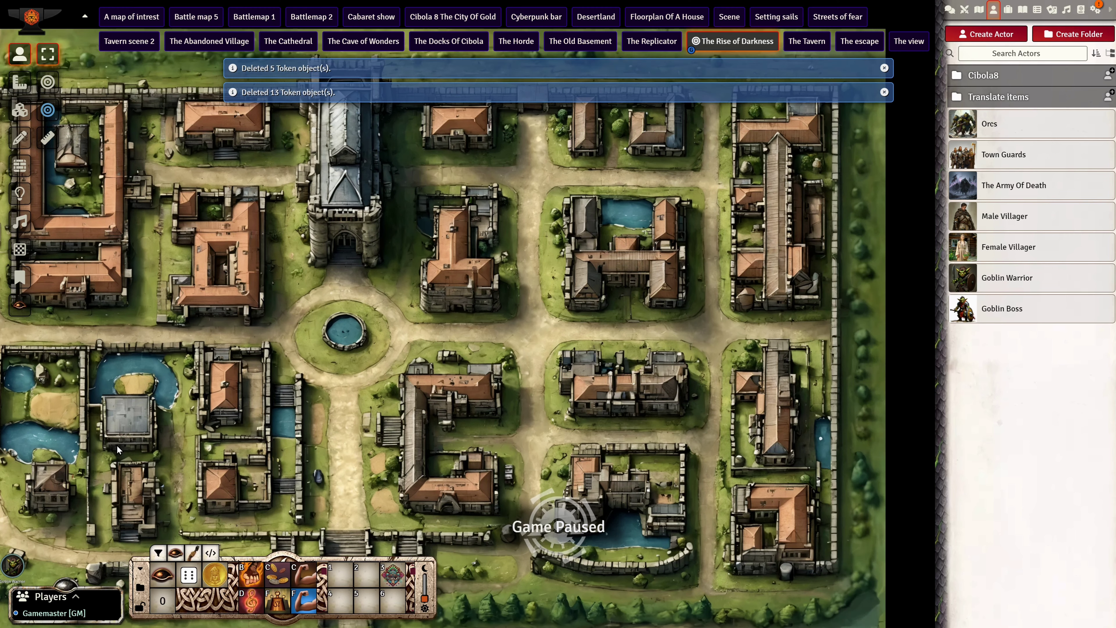
{"action": "left_click_drag", "start_coordinate": [116, 448], "coordinate": [386, 336]}
{"action": "left_click_drag", "start_coordinate": [172, 318], "coordinate": [349, 431]}
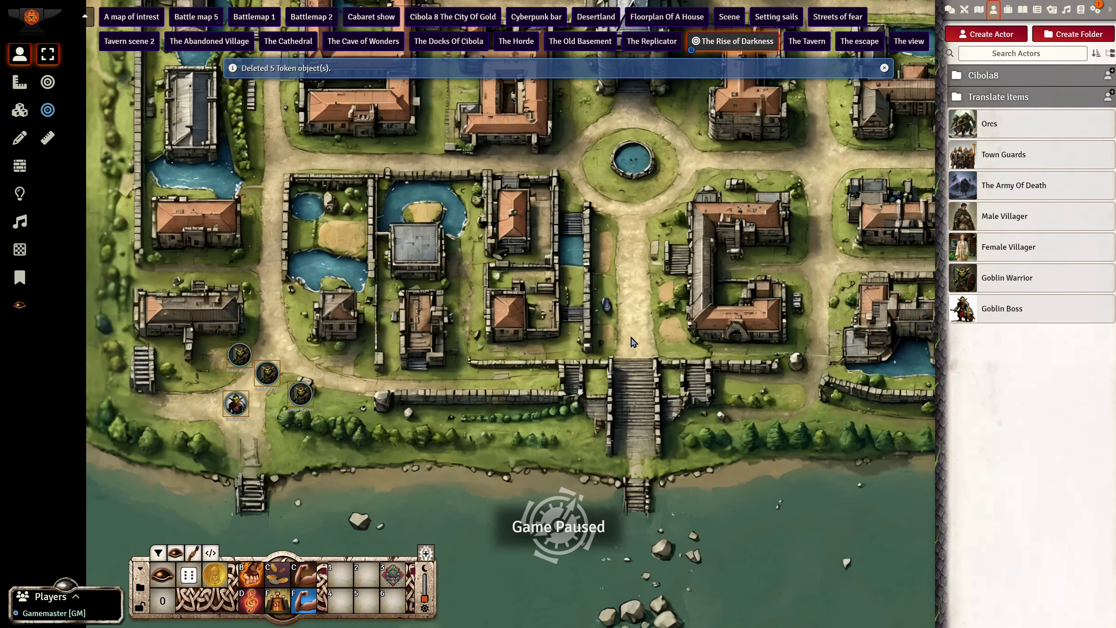
{"action": "key", "text": "Delete"}
Place three The Army Of Death tokens on the path around the north side of the round village well.
{"action": "left_click_drag", "start_coordinate": [733, 180], "coordinate": [680, 249]}
{"action": "scroll", "coordinate": [627, 318], "scroll_direction": "up", "scroll_amount": 4}
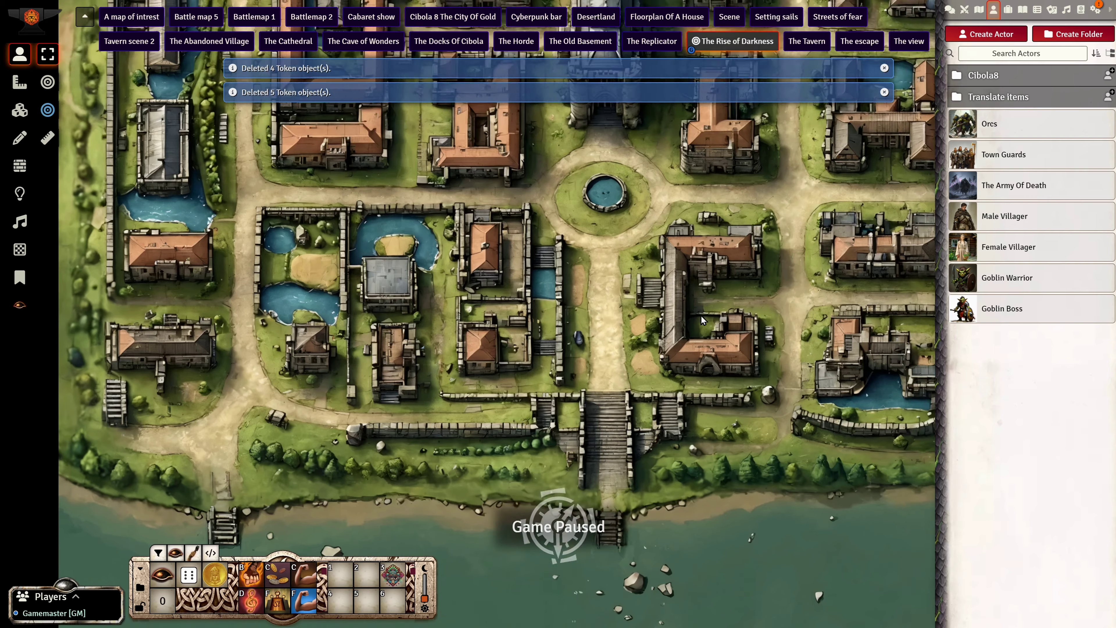
{"action": "scroll", "coordinate": [678, 264], "scroll_direction": "up", "scroll_amount": 2}
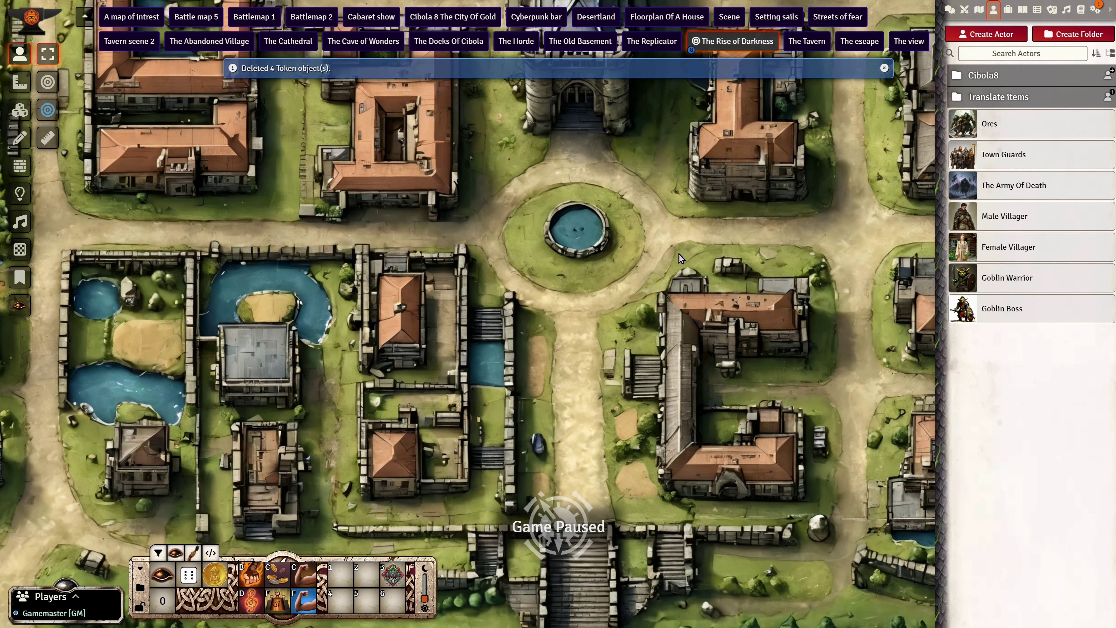
{"action": "left_click_drag", "start_coordinate": [694, 221], "coordinate": [682, 273]}
{"action": "scroll", "coordinate": [685, 288], "scroll_direction": "up", "scroll_amount": 6}
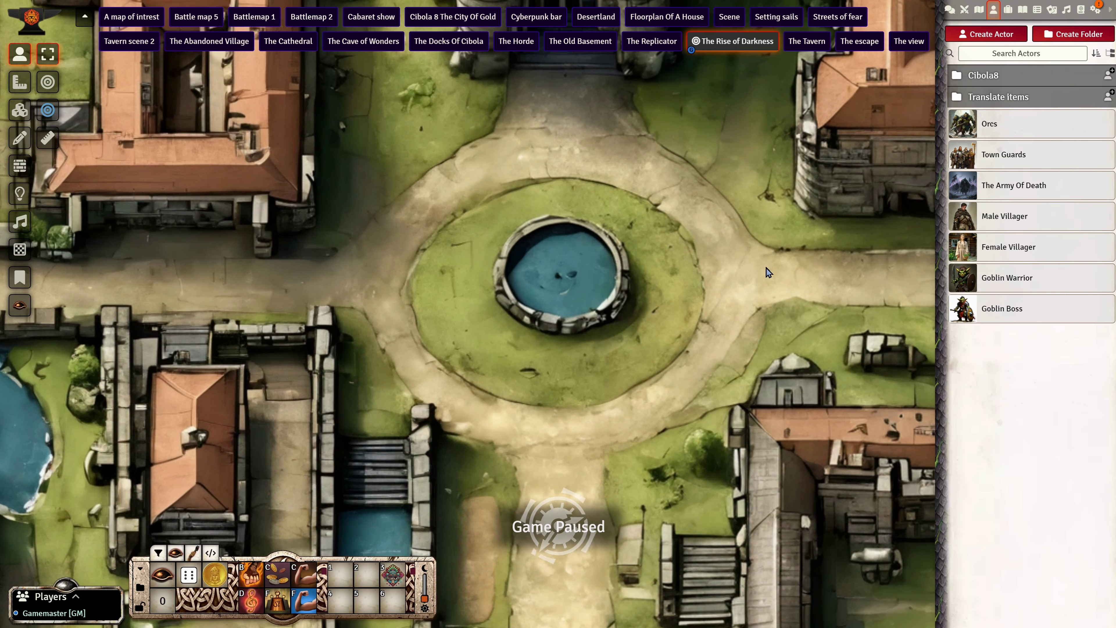
{"action": "left_click_drag", "start_coordinate": [766, 268], "coordinate": [683, 337]}
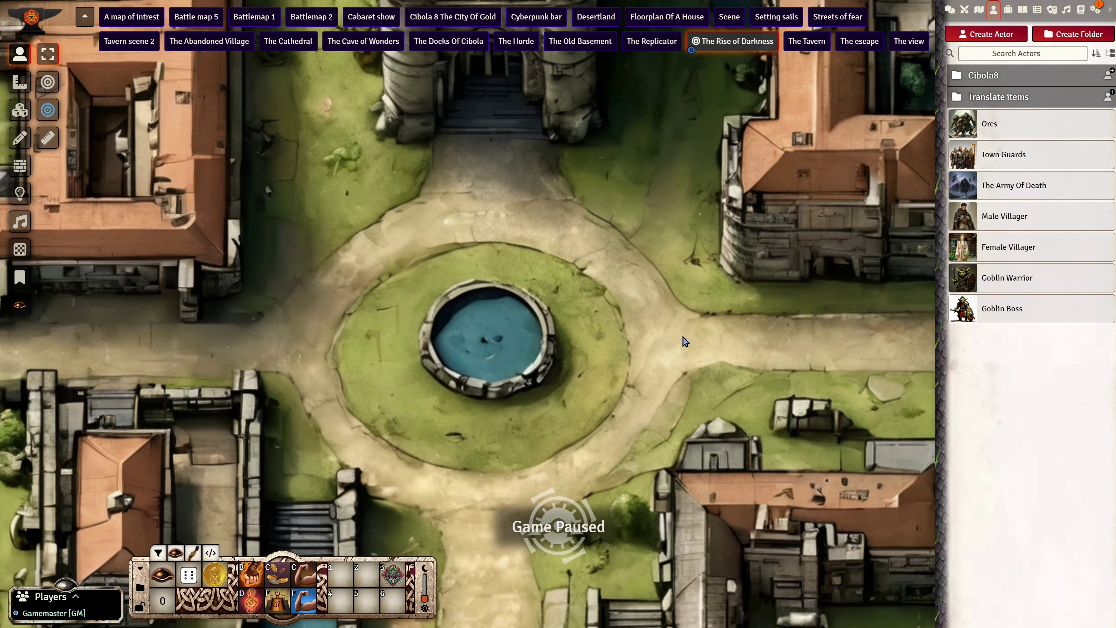
{"action": "scroll", "coordinate": [675, 344], "scroll_direction": "up", "scroll_amount": 4}
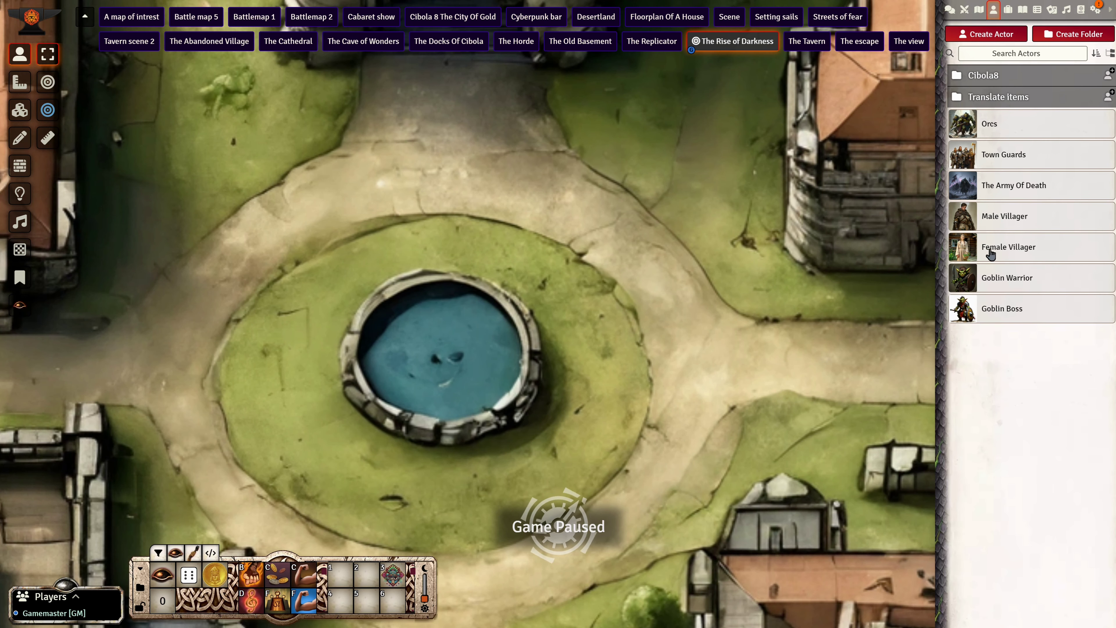
{"action": "left_click_drag", "start_coordinate": [724, 198], "coordinate": [620, 220]}
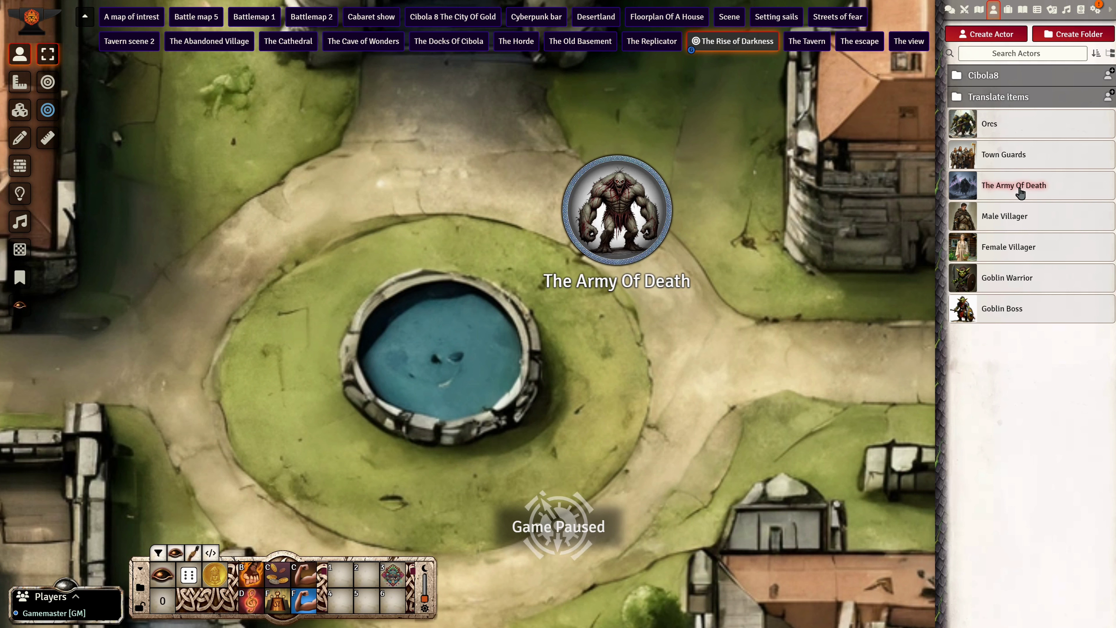
{"action": "left_click_drag", "start_coordinate": [447, 198], "coordinate": [425, 194]}
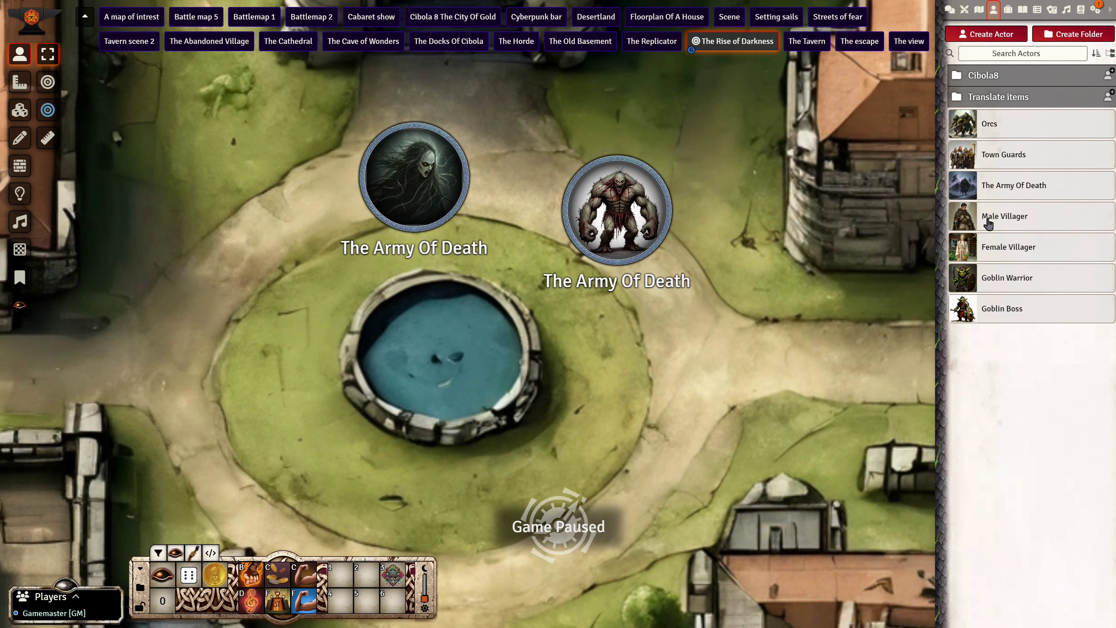
{"action": "left_click_drag", "start_coordinate": [1022, 194], "coordinate": [254, 286]}
{"action": "scroll", "coordinate": [668, 386], "scroll_direction": "down", "scroll_amount": 5}
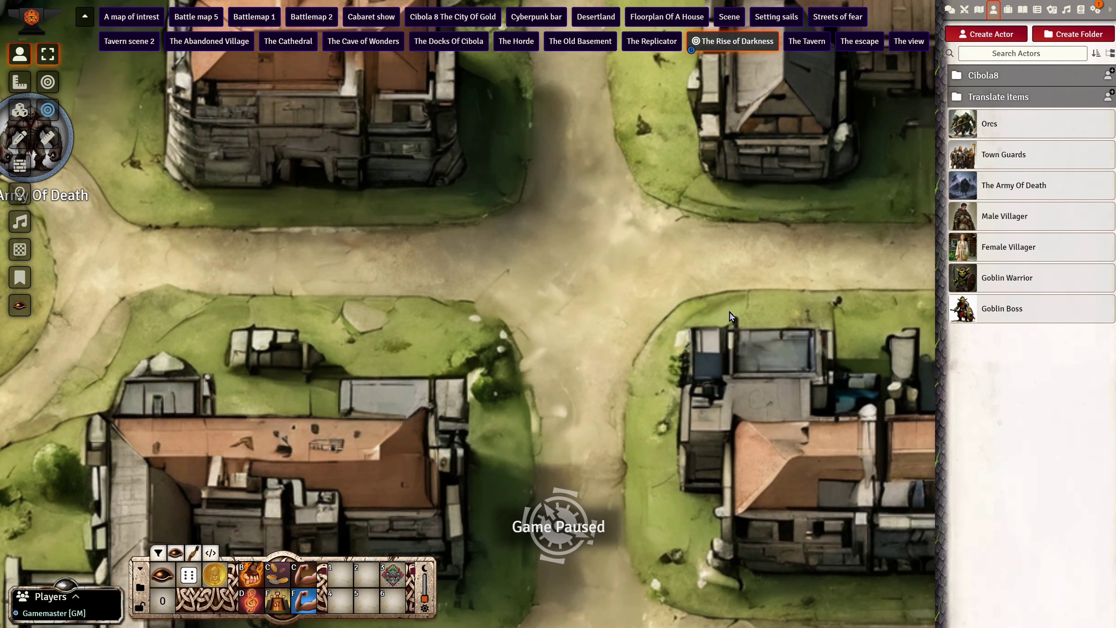
{"action": "scroll", "coordinate": [485, 296], "scroll_direction": "up", "scroll_amount": 5}
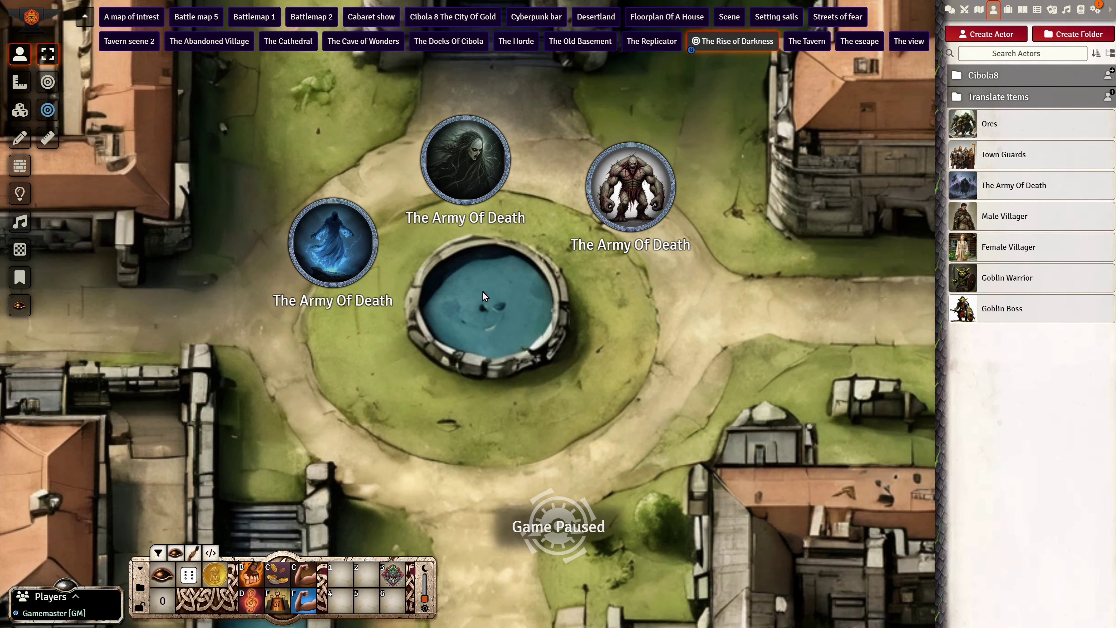
Open the naming tool for the scene's unlinked tokens and generate an individual name for each of the three undead.
{"action": "left_click", "coordinate": [394, 579]}
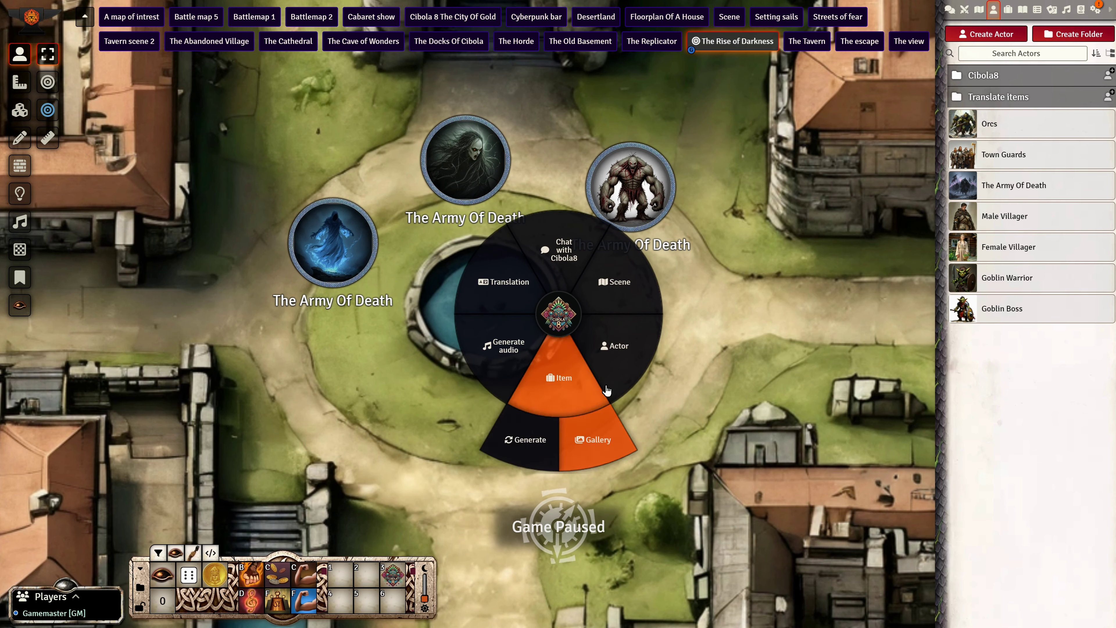
{"action": "mouse_move", "coordinate": [628, 357]}
{"action": "left_click", "coordinate": [694, 346]}
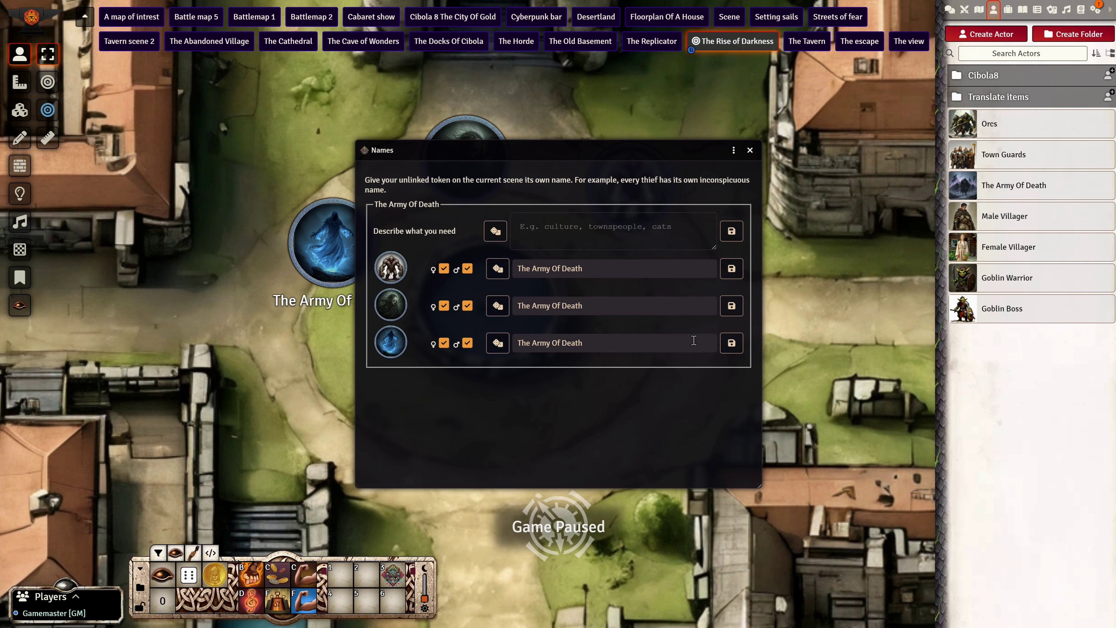
{"action": "left_click", "coordinate": [520, 229]}
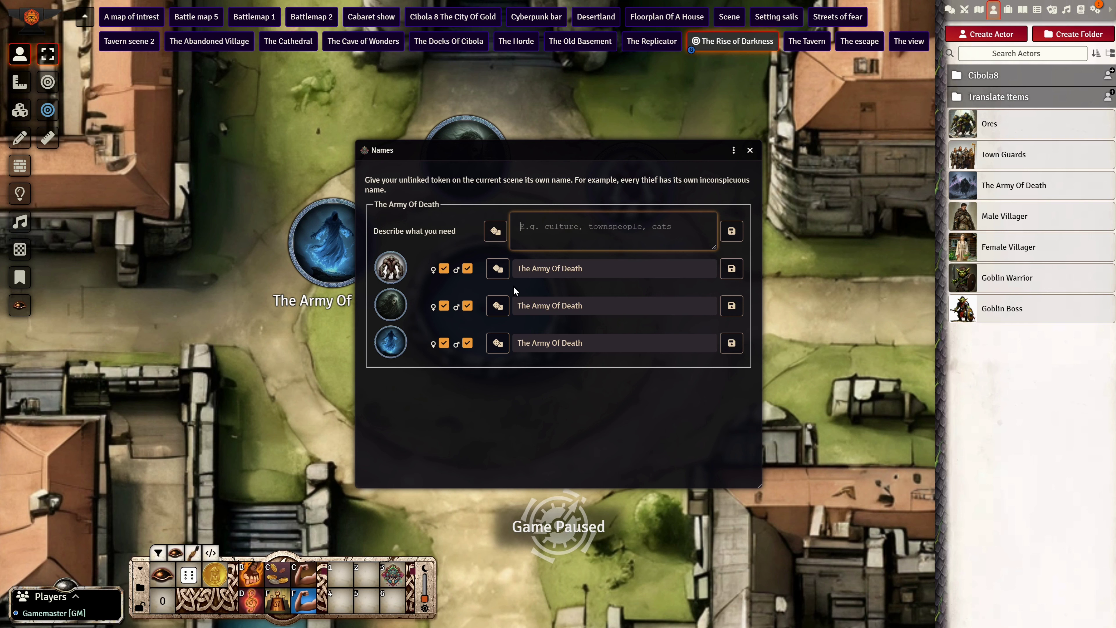
{"action": "left_click", "coordinate": [498, 269]}
{"action": "left_click", "coordinate": [498, 306]}
{"action": "left_click", "coordinate": [496, 344]}
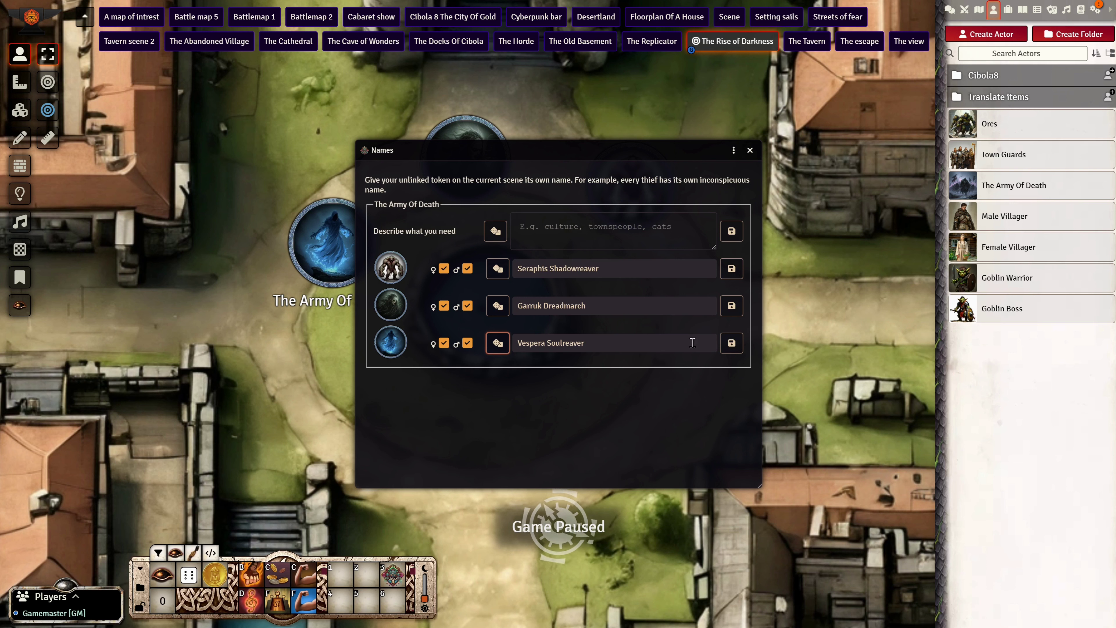
Regenerate the banshee token's name, save the names of all three undead tokens, and close the naming tool.
{"action": "left_click", "coordinate": [732, 343]}
{"action": "left_click", "coordinate": [495, 311]}
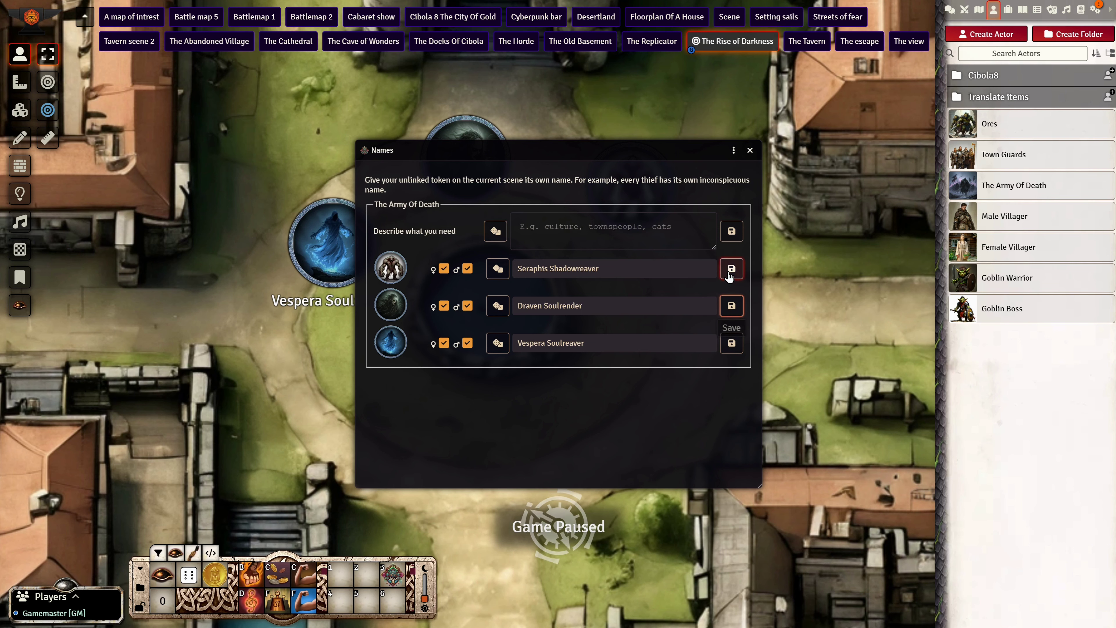
{"action": "left_click", "coordinate": [751, 150]}
Generate a 2-second Elevenlabs Sound Effect for the banshee token from the text "A screaming Gohst".
{"action": "scroll", "coordinate": [480, 269], "scroll_direction": "up", "scroll_amount": 5}
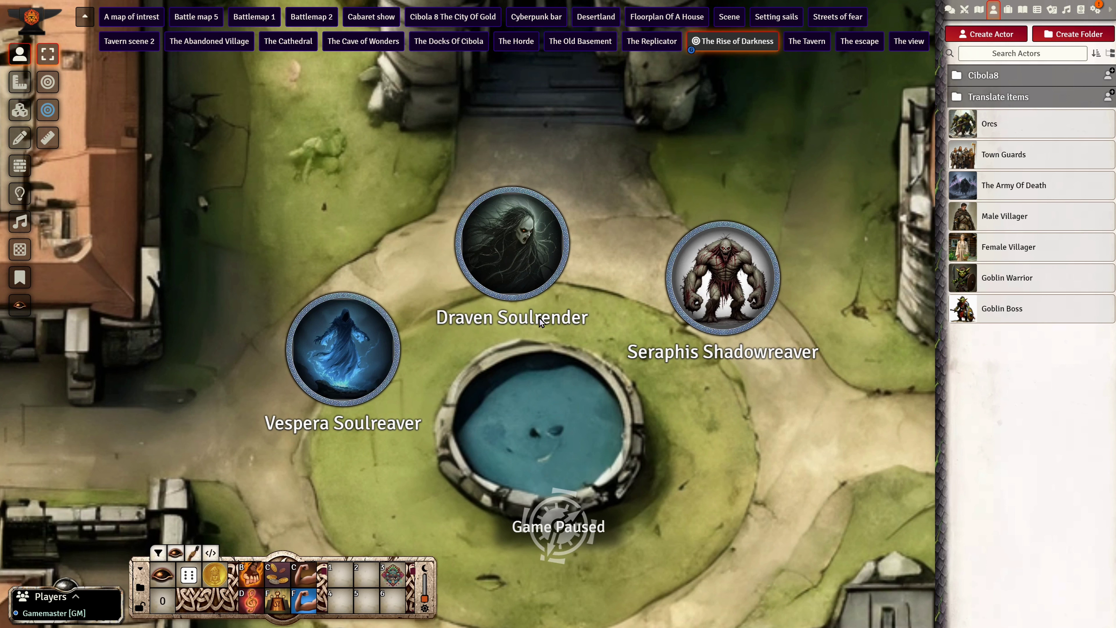
{"action": "right_click", "coordinate": [519, 249]}
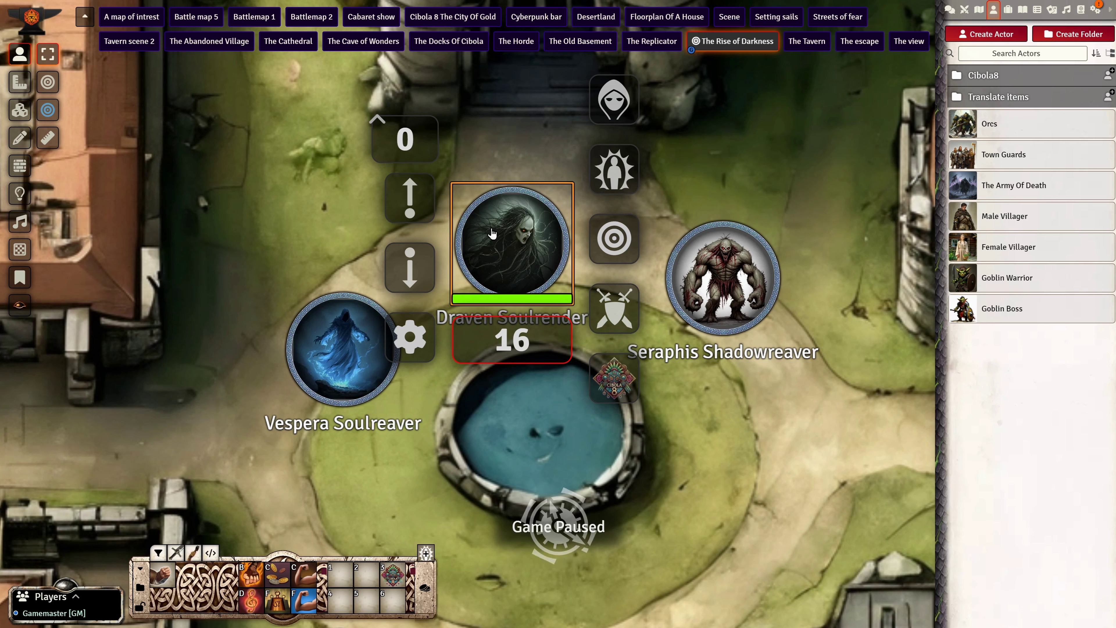
{"action": "right_click", "coordinate": [736, 259]}
{"action": "right_click", "coordinate": [518, 253]}
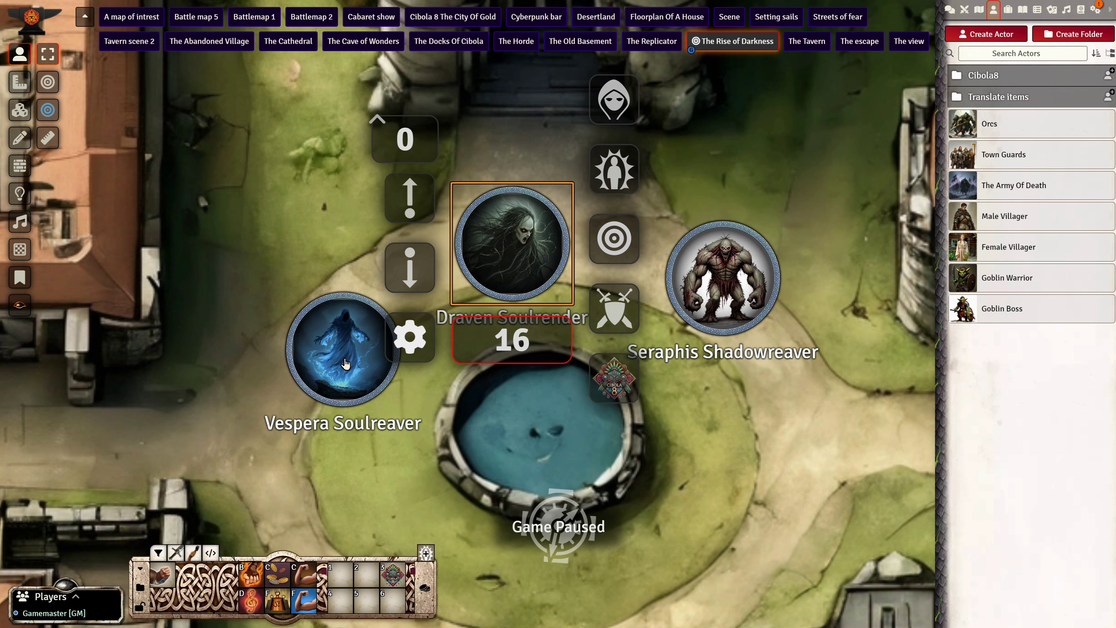
{"action": "left_click", "coordinate": [616, 378]}
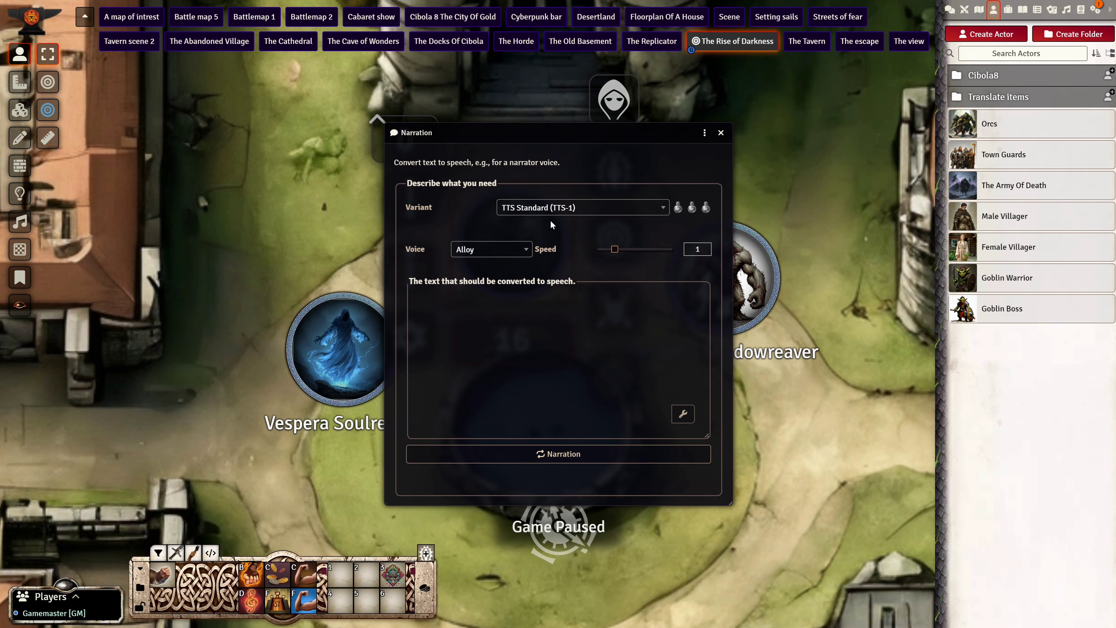
{"action": "left_click", "coordinate": [552, 208]}
{"action": "left_click", "coordinate": [555, 311]}
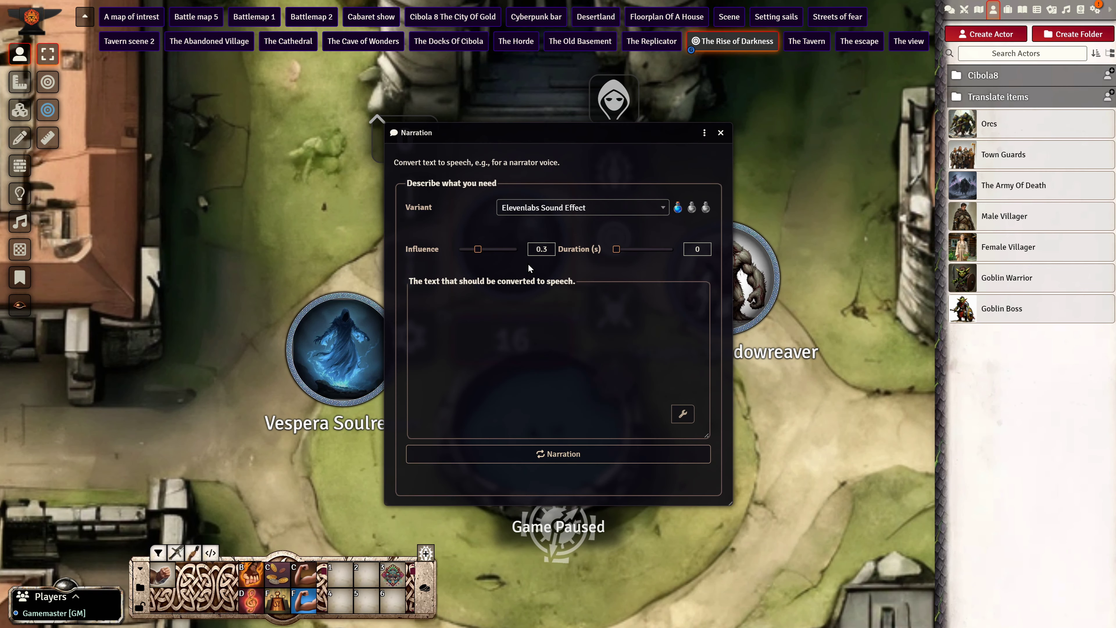
{"action": "type", "text": "A screaming Gohst"}
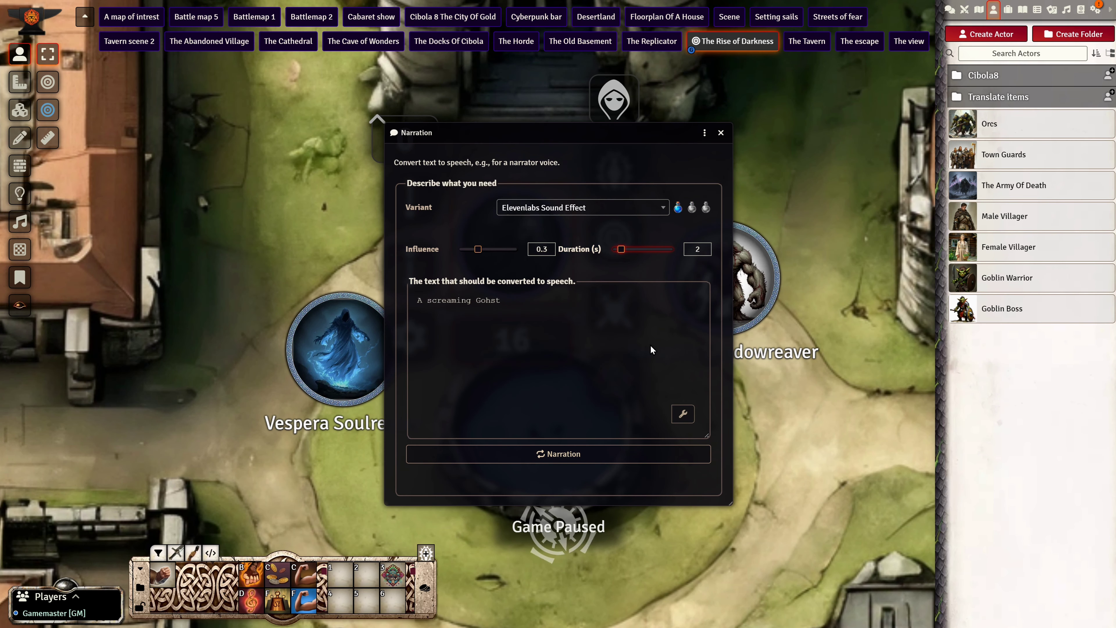
{"action": "left_click", "coordinate": [558, 454]}
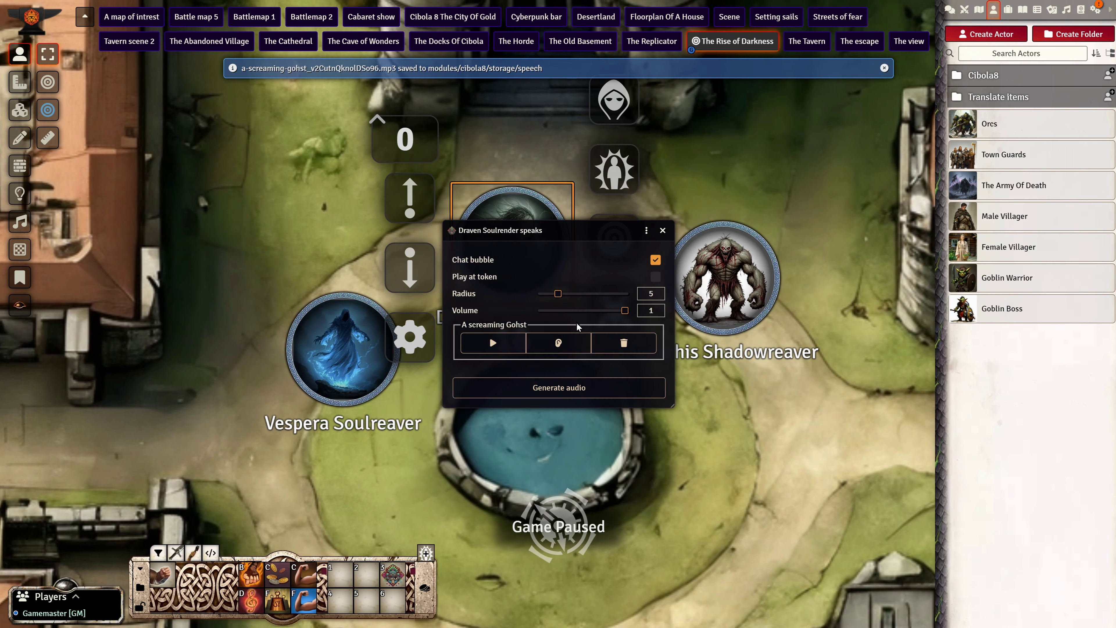
Play the screaming ghost sound from the banshee token, and close its speech window and token controls.
{"action": "left_click", "coordinate": [498, 350]}
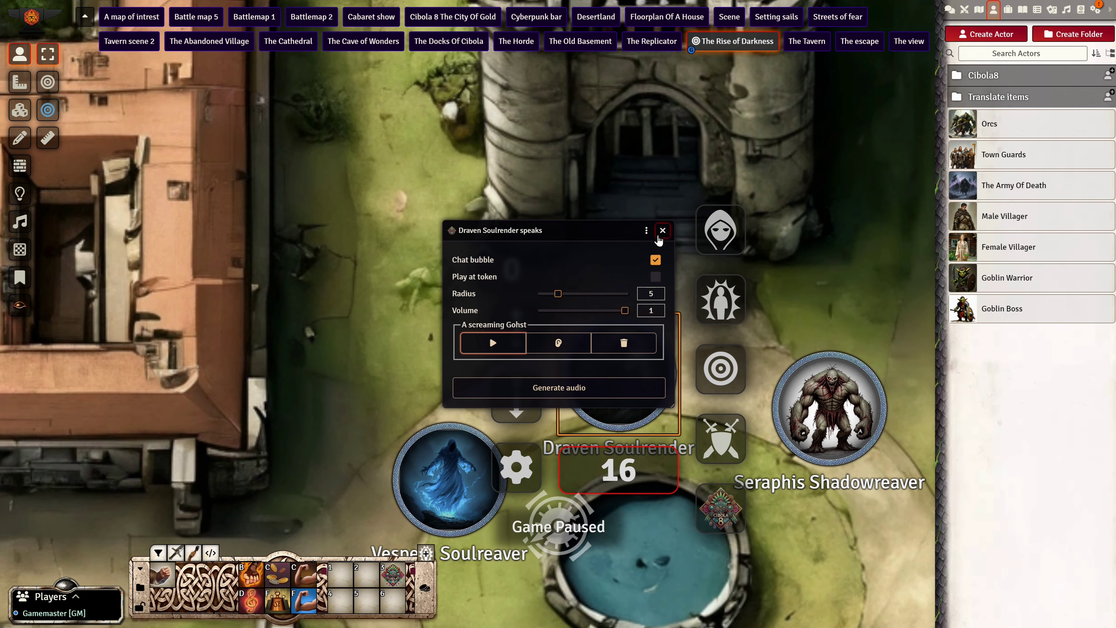
{"action": "key", "text": "Escape"}
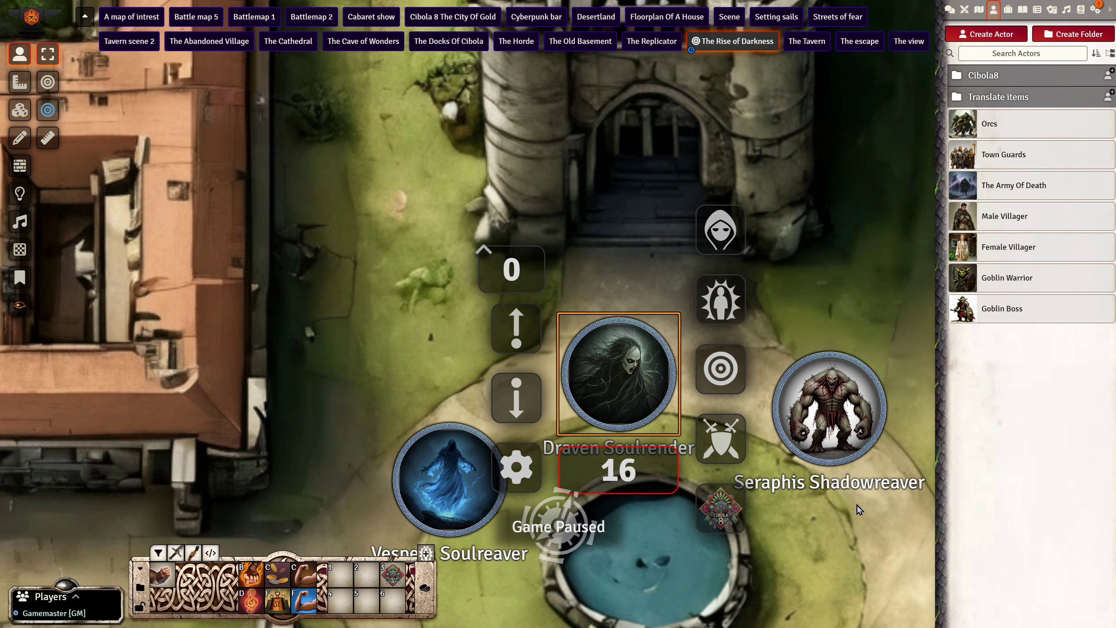
{"action": "left_click", "coordinate": [828, 391]}
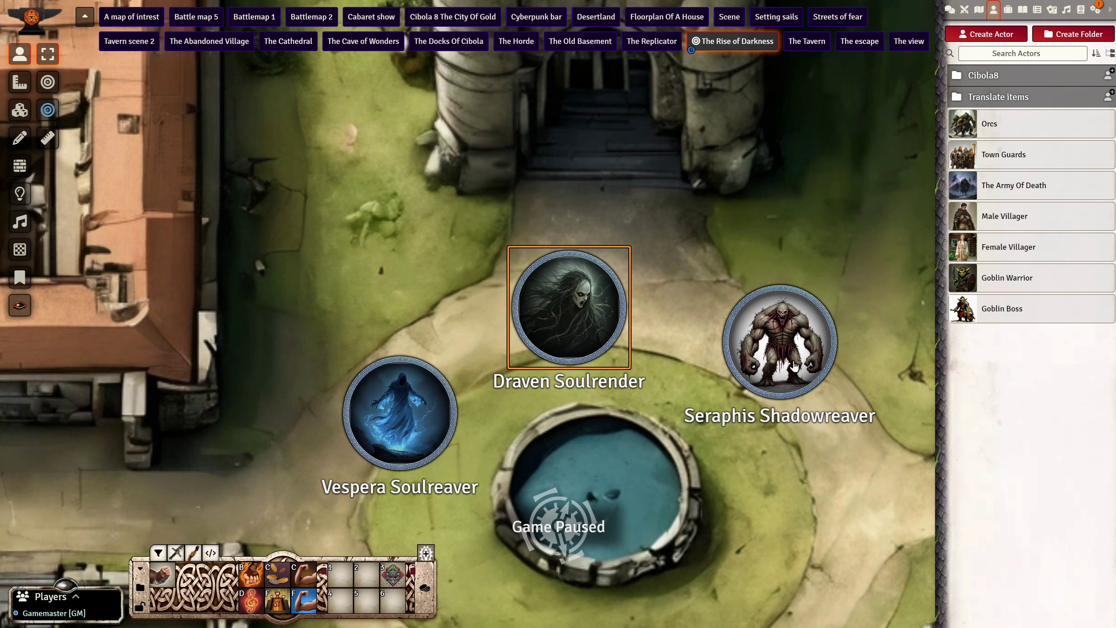
Play the screaming ghost sound from the hulking undead token and close its speech window.
{"action": "right_click", "coordinate": [795, 345]}
{"action": "left_click", "coordinate": [882, 477]}
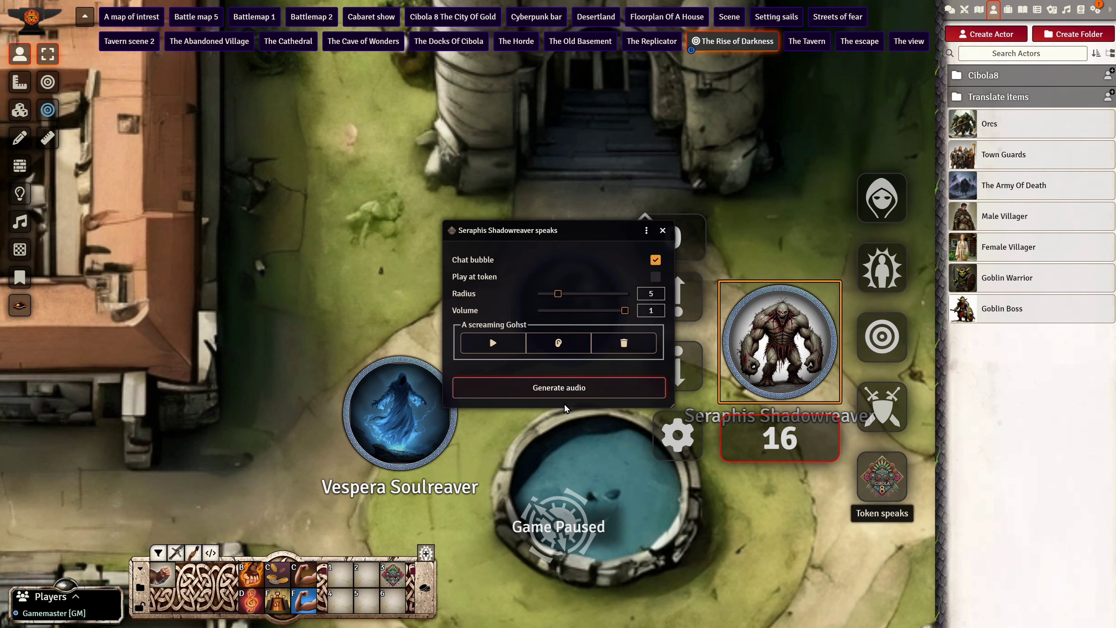
{"action": "left_click", "coordinate": [474, 343]}
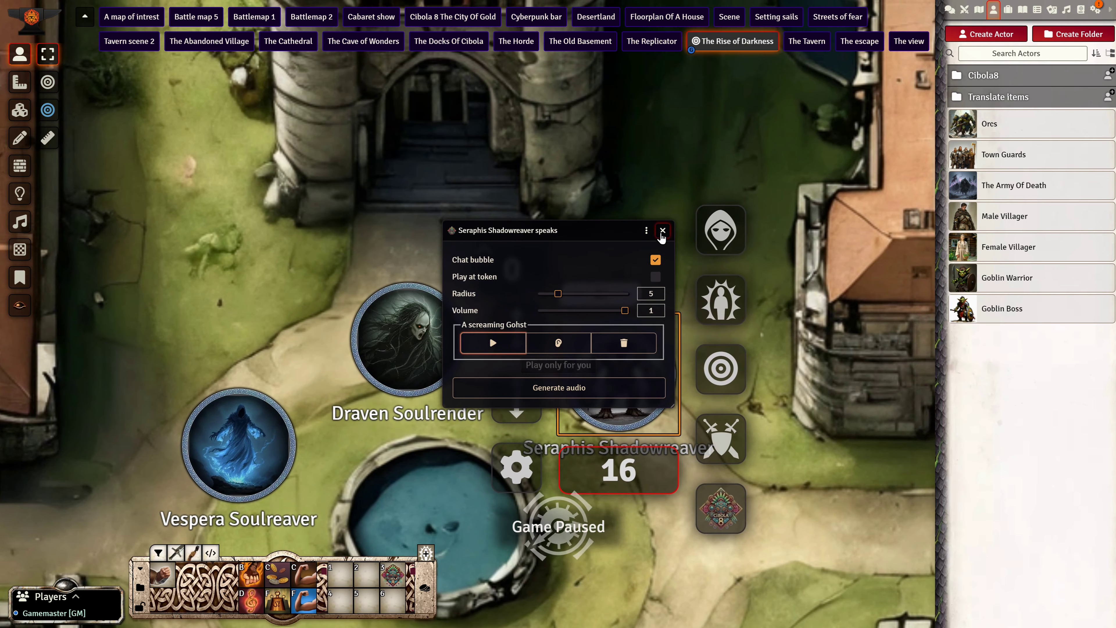
{"action": "left_click", "coordinate": [662, 231]}
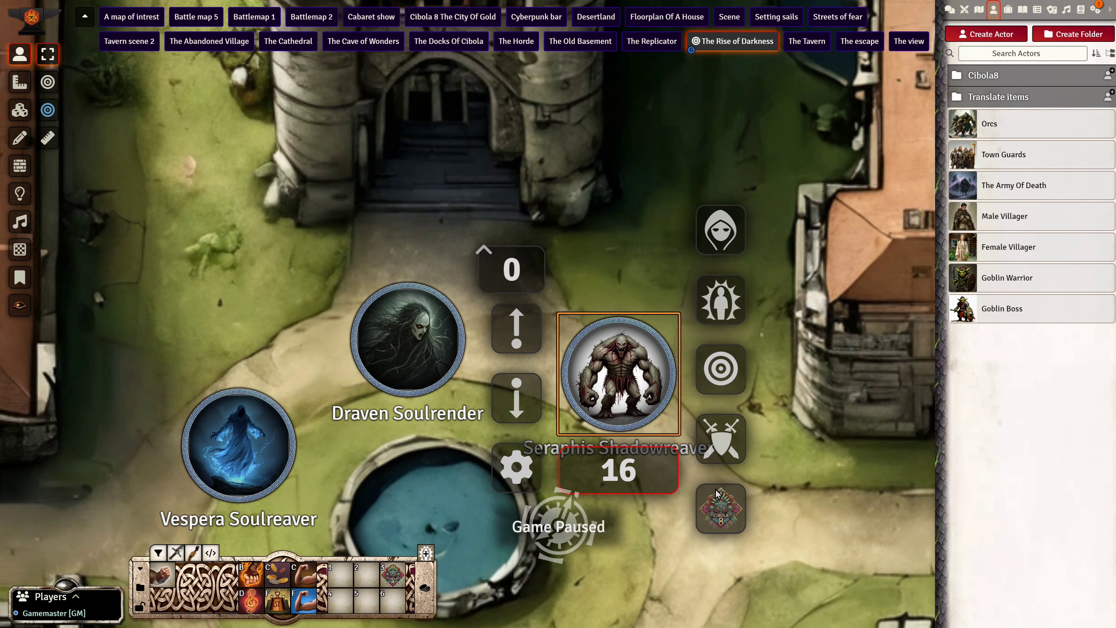
{"action": "left_click", "coordinate": [733, 514]}
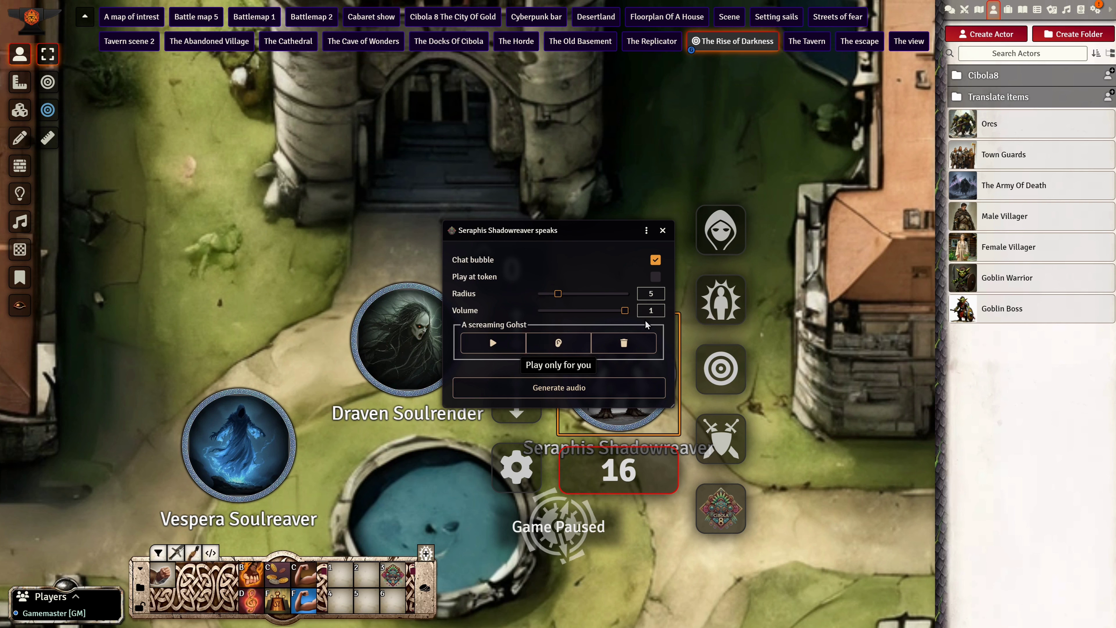
{"action": "left_click", "coordinate": [581, 388]}
{"action": "left_click", "coordinate": [645, 211]}
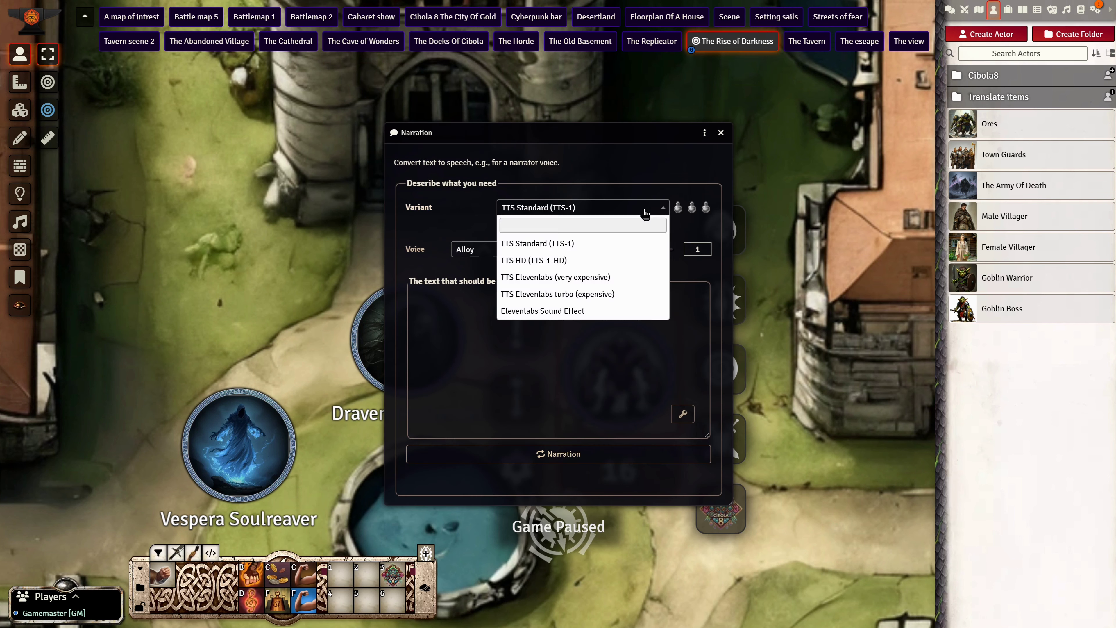
{"action": "left_click", "coordinate": [571, 312]}
{"action": "left_click", "coordinate": [720, 131]}
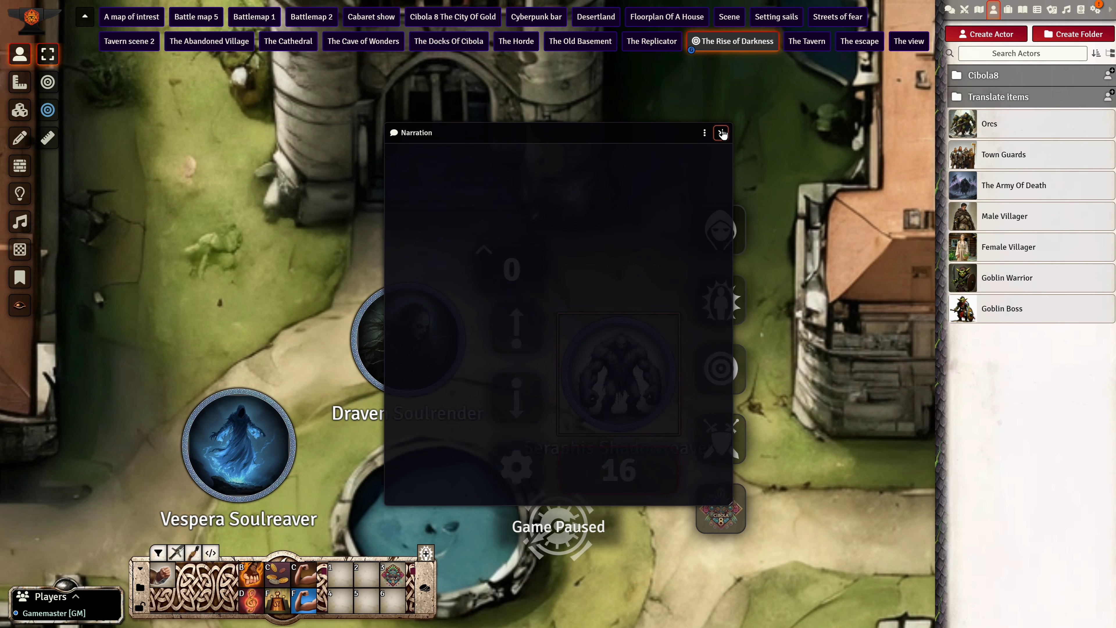
{"action": "scroll", "coordinate": [563, 387], "scroll_direction": "down", "scroll_amount": 3}
{"action": "scroll", "coordinate": [563, 388], "scroll_direction": "down", "scroll_amount": 2}
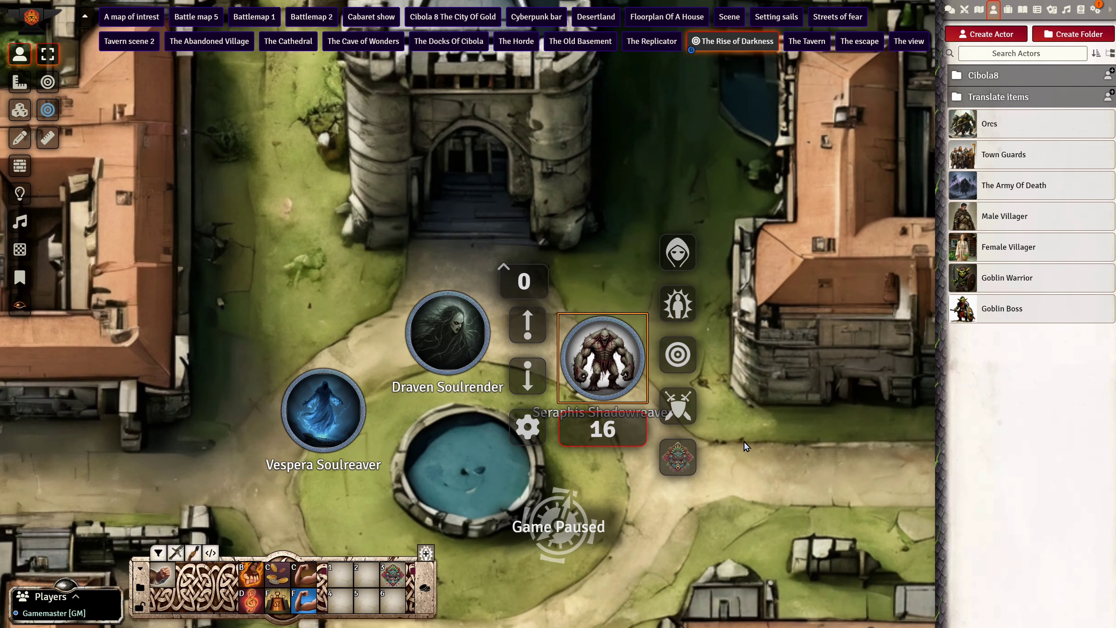
{"action": "left_click", "coordinate": [744, 442]}
Place two Town Guards tokens on the map, one on the road east of the fountain and one on the road south of it.
{"action": "scroll", "coordinate": [535, 449], "scroll_direction": "down", "scroll_amount": 5}
{"action": "left_click_drag", "start_coordinate": [640, 402], "coordinate": [643, 326]}
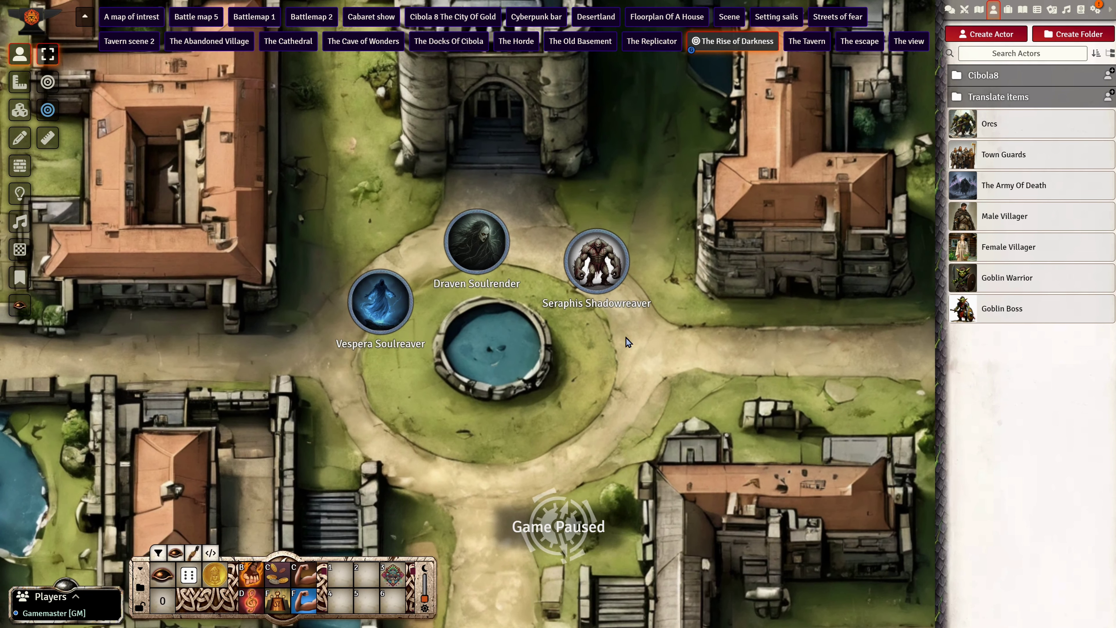
{"action": "left_click_drag", "start_coordinate": [673, 365], "coordinate": [668, 307]}
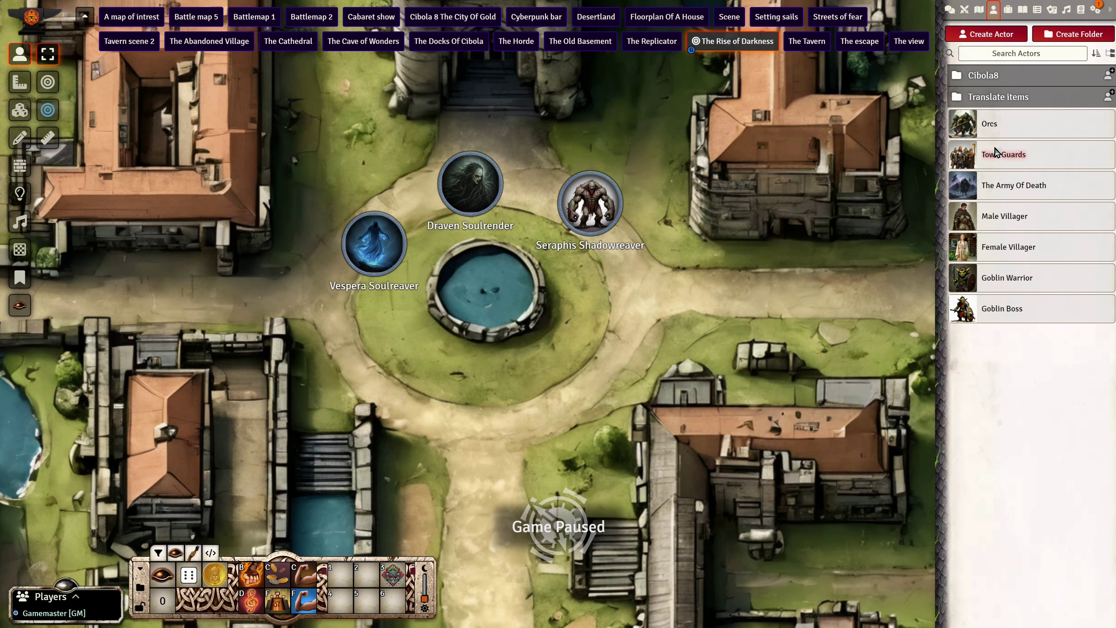
{"action": "left_click_drag", "start_coordinate": [963, 156], "coordinate": [793, 286]}
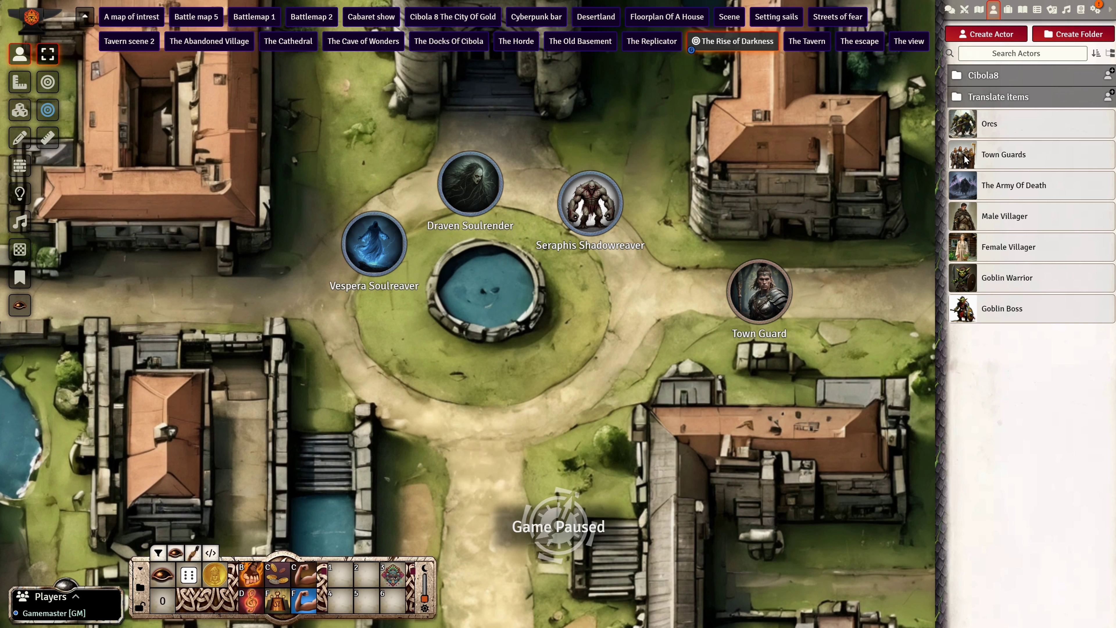
{"action": "left_click_drag", "start_coordinate": [965, 160], "coordinate": [488, 446]}
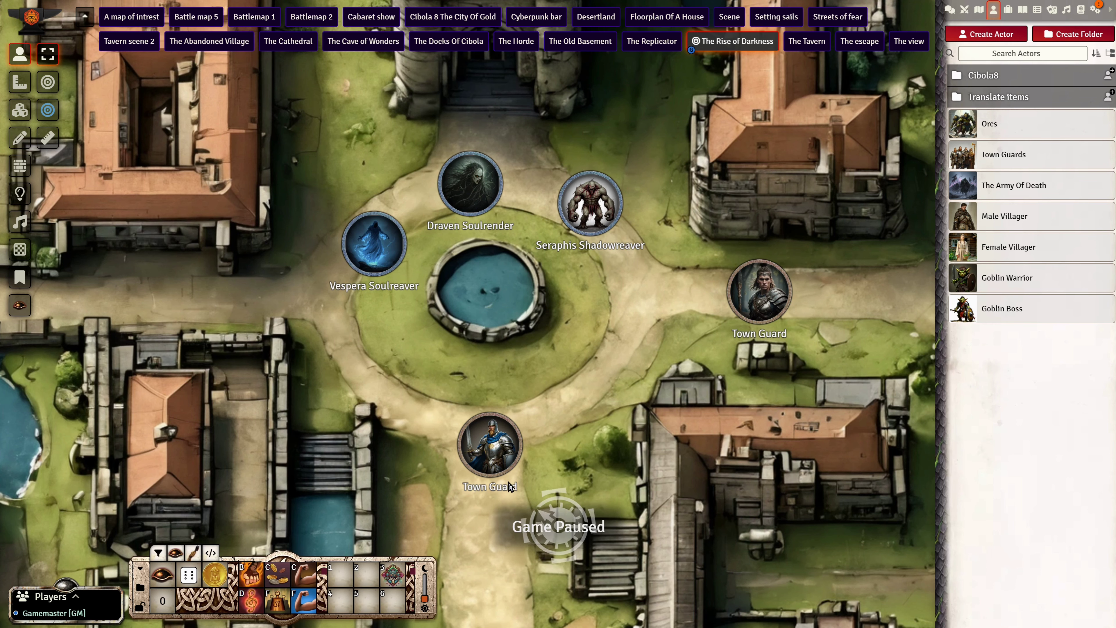
Open the naming tool for the scene's unlinked tokens and generate an individual name for each of the two town guards.
{"action": "left_click", "coordinate": [397, 575]}
{"action": "left_click", "coordinate": [686, 333]}
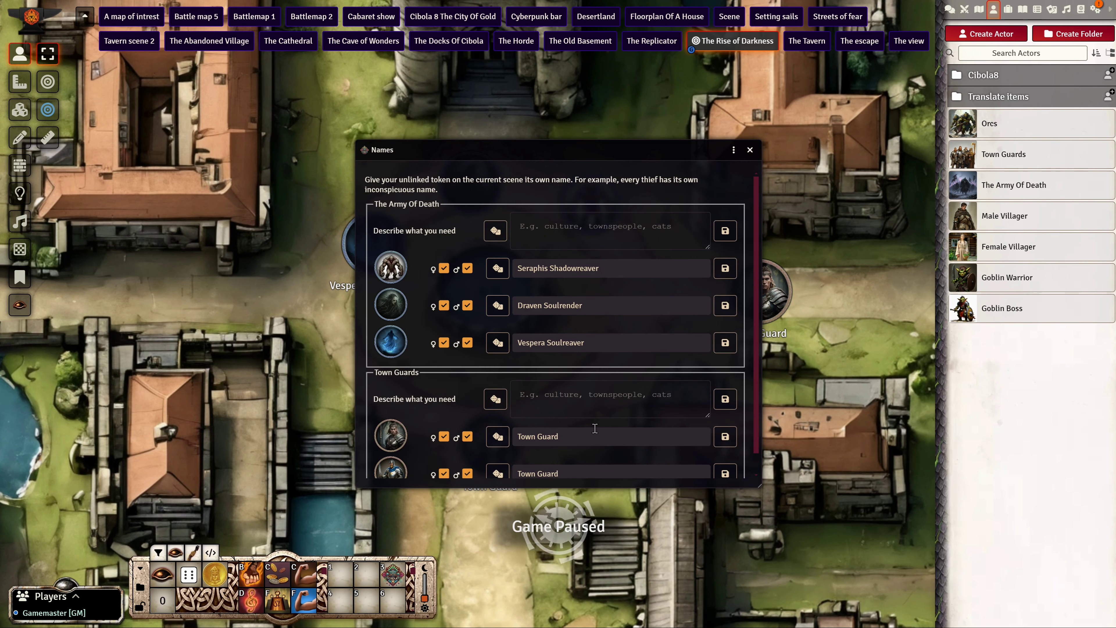
{"action": "scroll", "coordinate": [517, 406], "scroll_direction": "down", "scroll_amount": 1}
{"action": "left_click", "coordinate": [498, 415]}
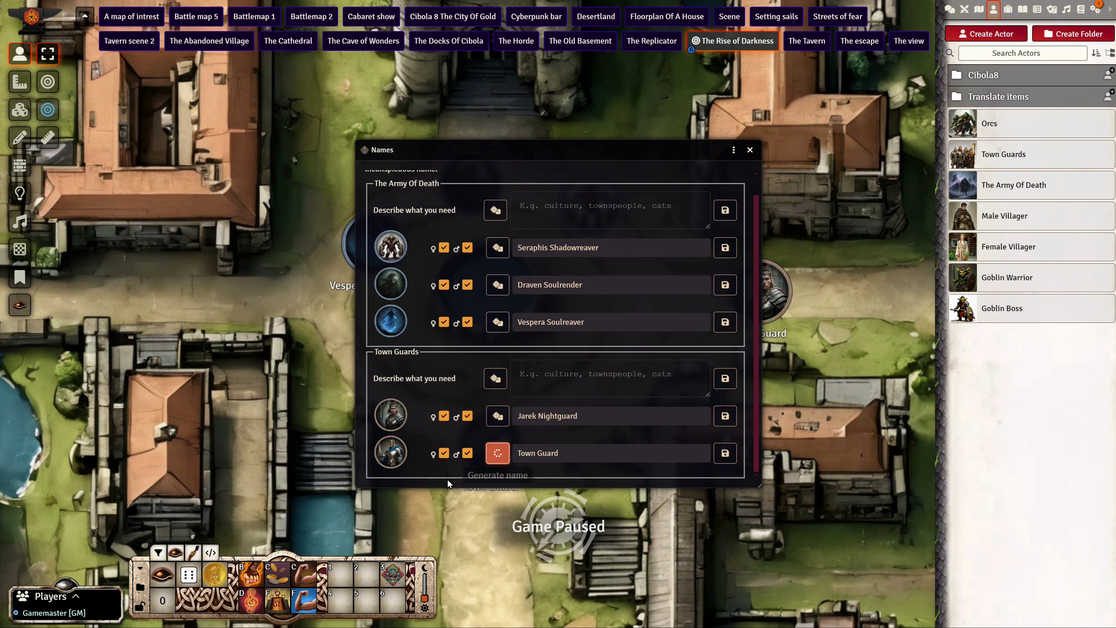
{"action": "left_click", "coordinate": [488, 452]}
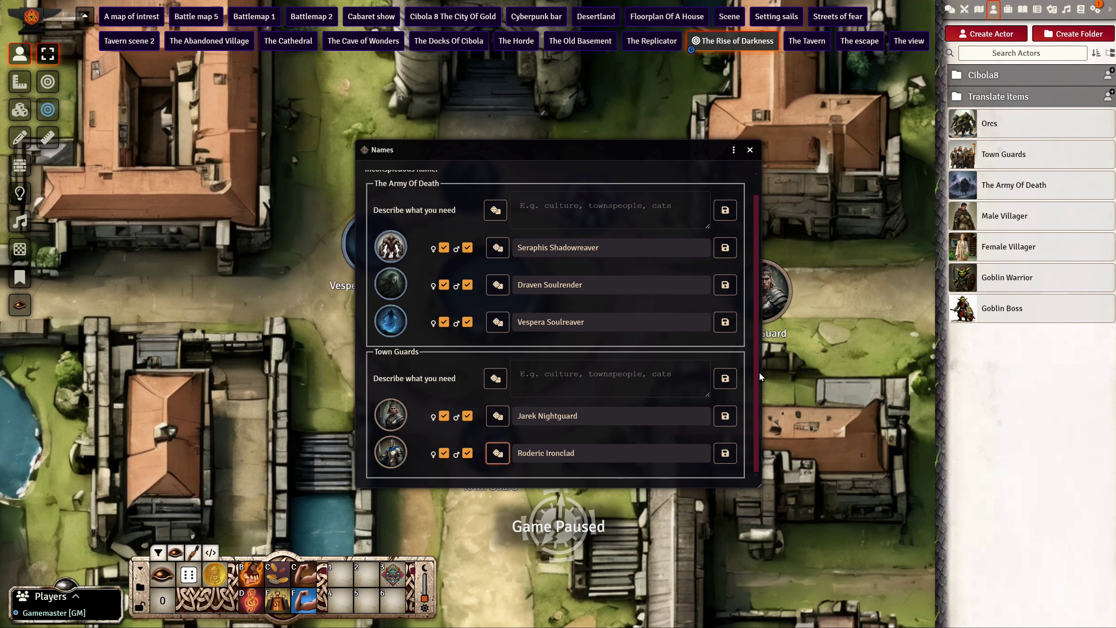
Save the generated names of both town guard tokens and close the naming tool.
{"action": "left_click", "coordinate": [725, 415]}
{"action": "left_click", "coordinate": [725, 453]}
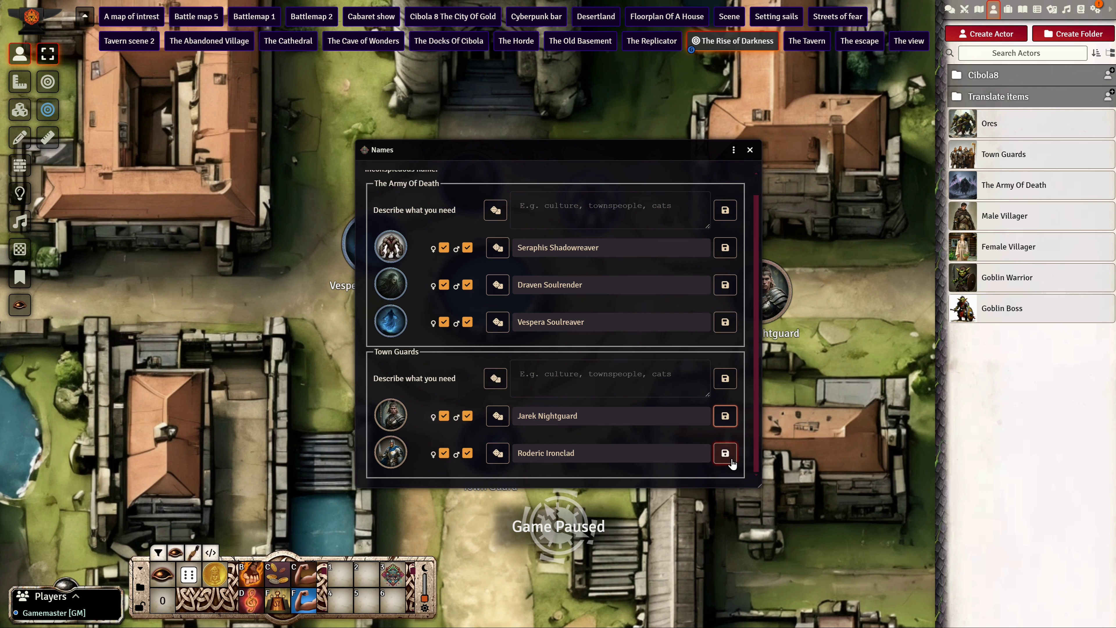
{"action": "left_click", "coordinate": [750, 150]}
{"action": "scroll", "coordinate": [620, 375], "scroll_direction": "down", "scroll_amount": 5}
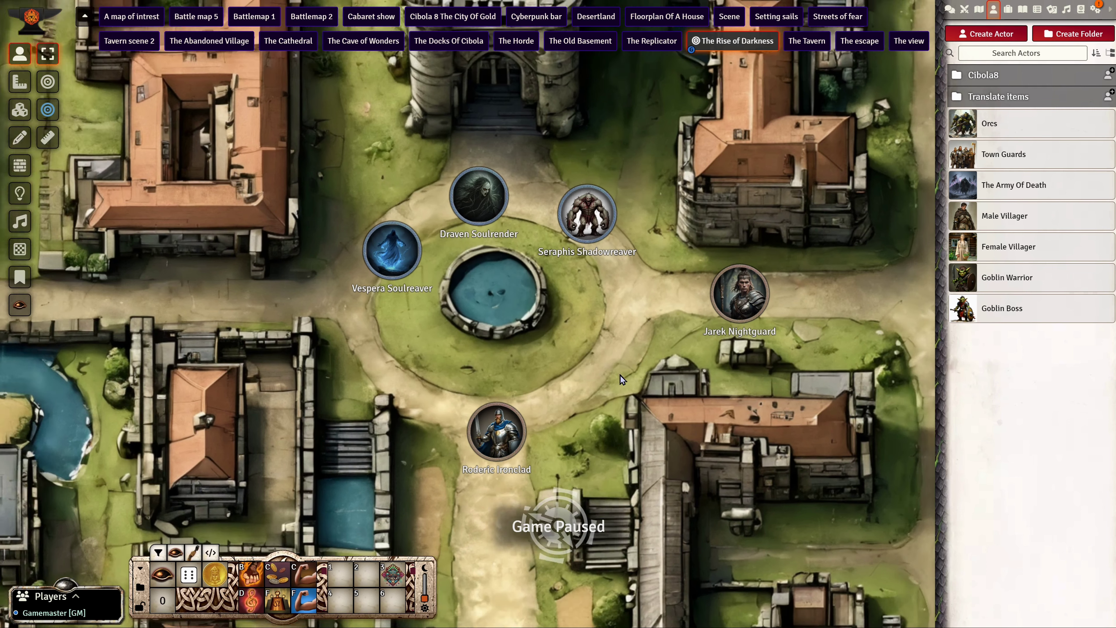
{"action": "scroll", "coordinate": [494, 337], "scroll_direction": "up", "scroll_amount": 6}
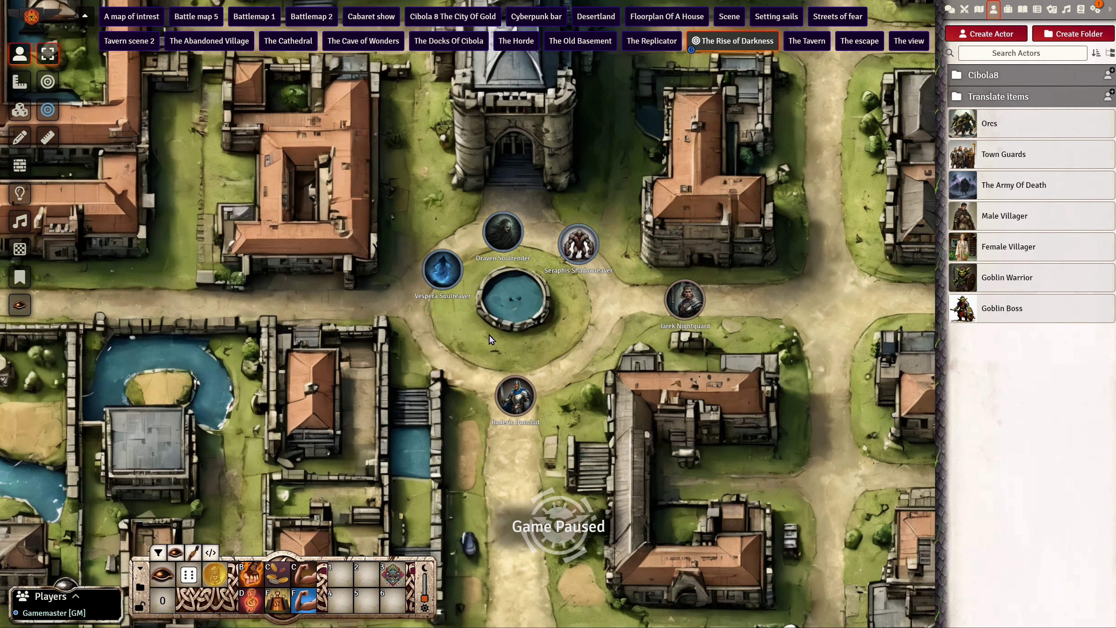
{"action": "scroll", "coordinate": [499, 341], "scroll_direction": "down", "scroll_amount": 6}
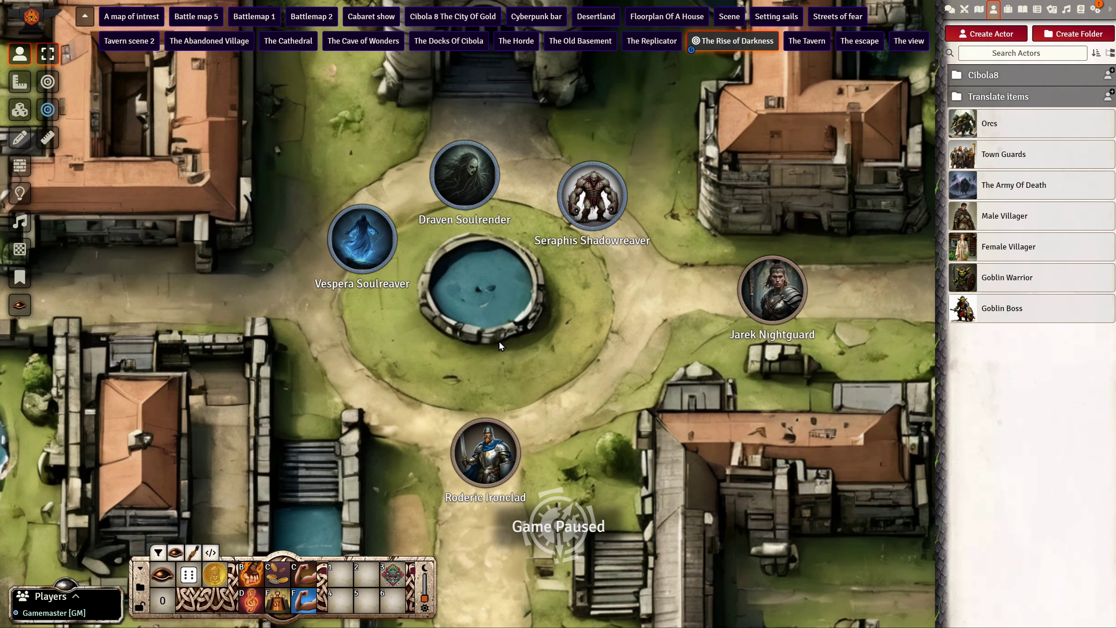
{"action": "scroll", "coordinate": [483, 361], "scroll_direction": "down", "scroll_amount": 5}
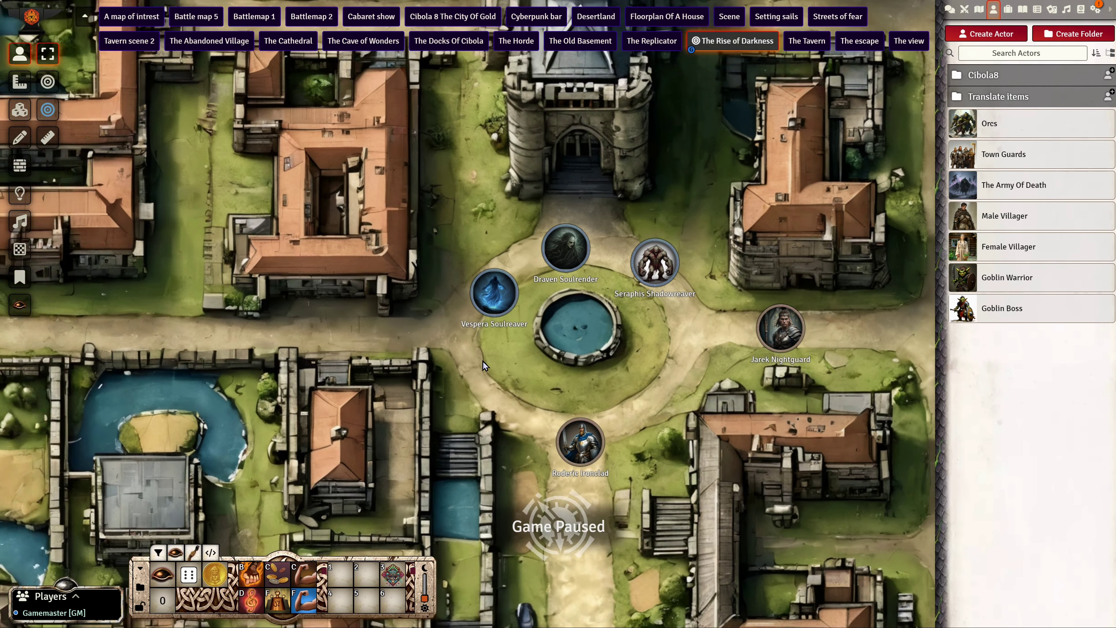
{"action": "scroll", "coordinate": [648, 395], "scroll_direction": "up", "scroll_amount": 5}
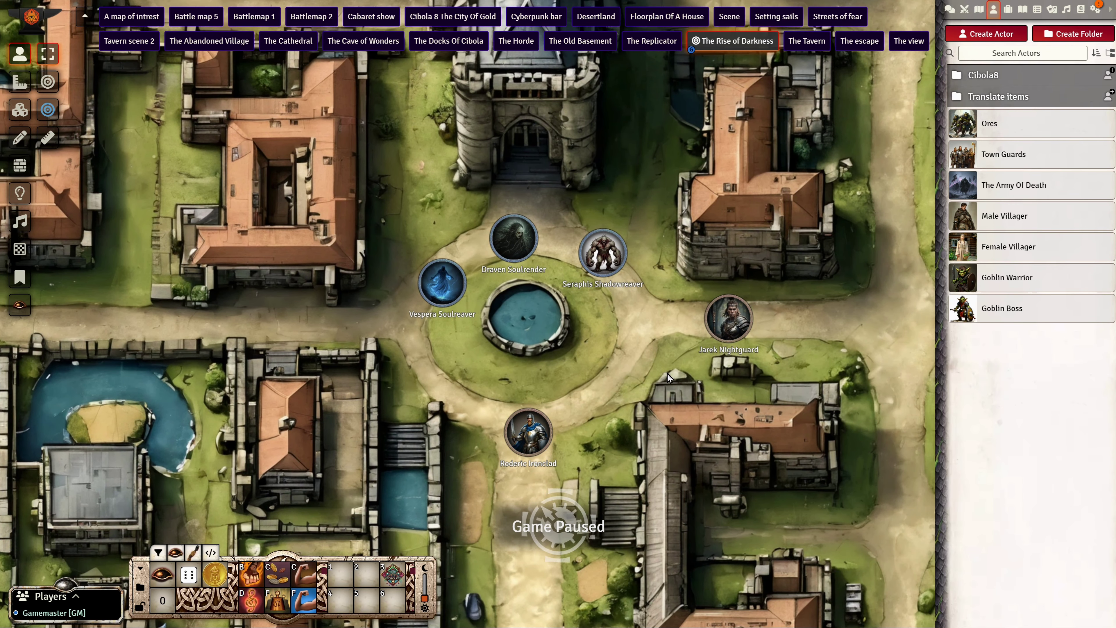